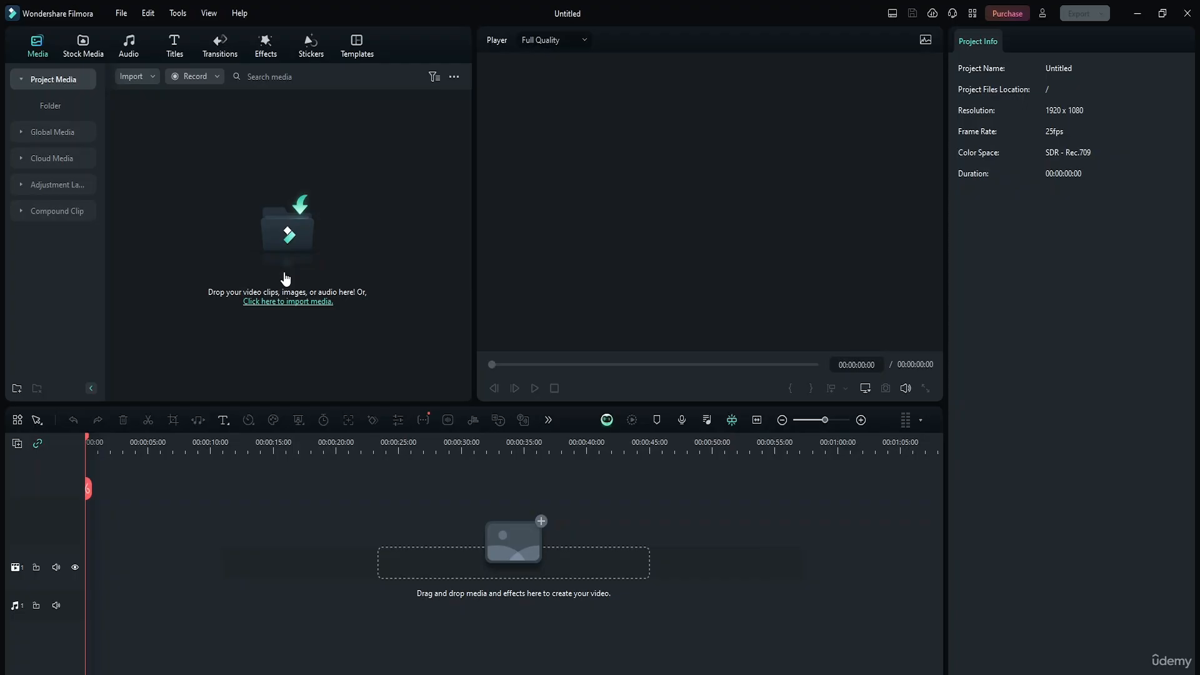
- Import the three pexels video clips from the Resource folder and agree to create proxy files for them
{"action": "left_click", "coordinate": [286, 278]}
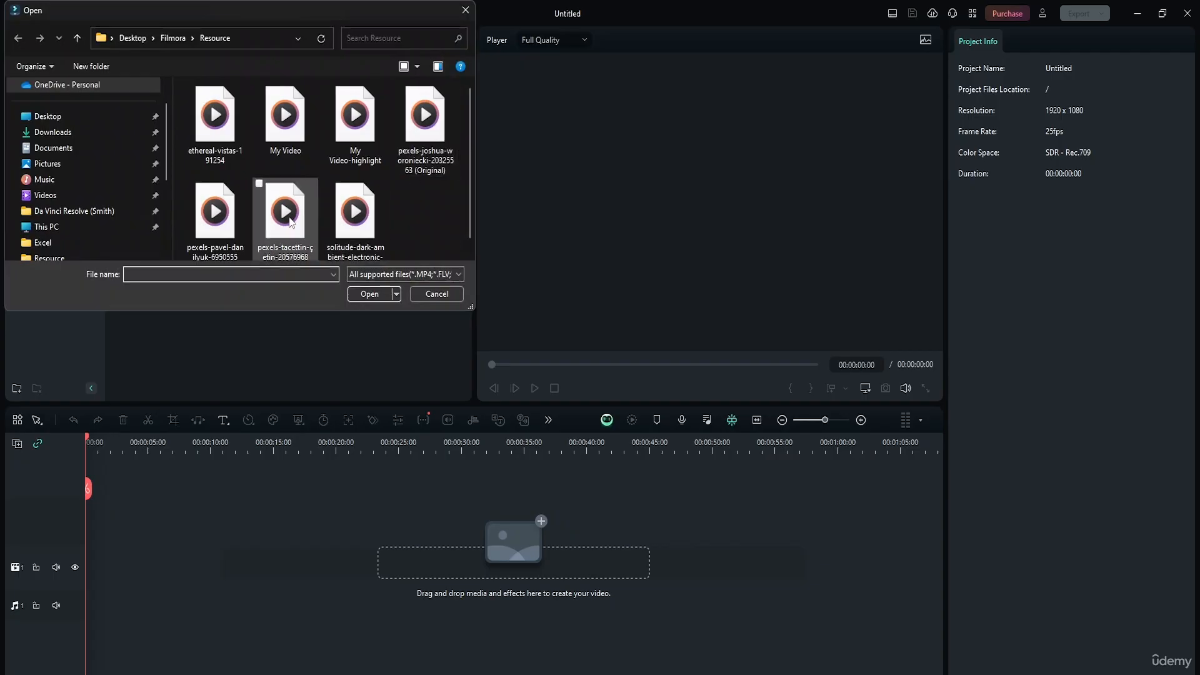
{"action": "left_click", "coordinate": [412, 141]}
{"action": "left_click", "coordinate": [215, 212], "text": "ctrl"}
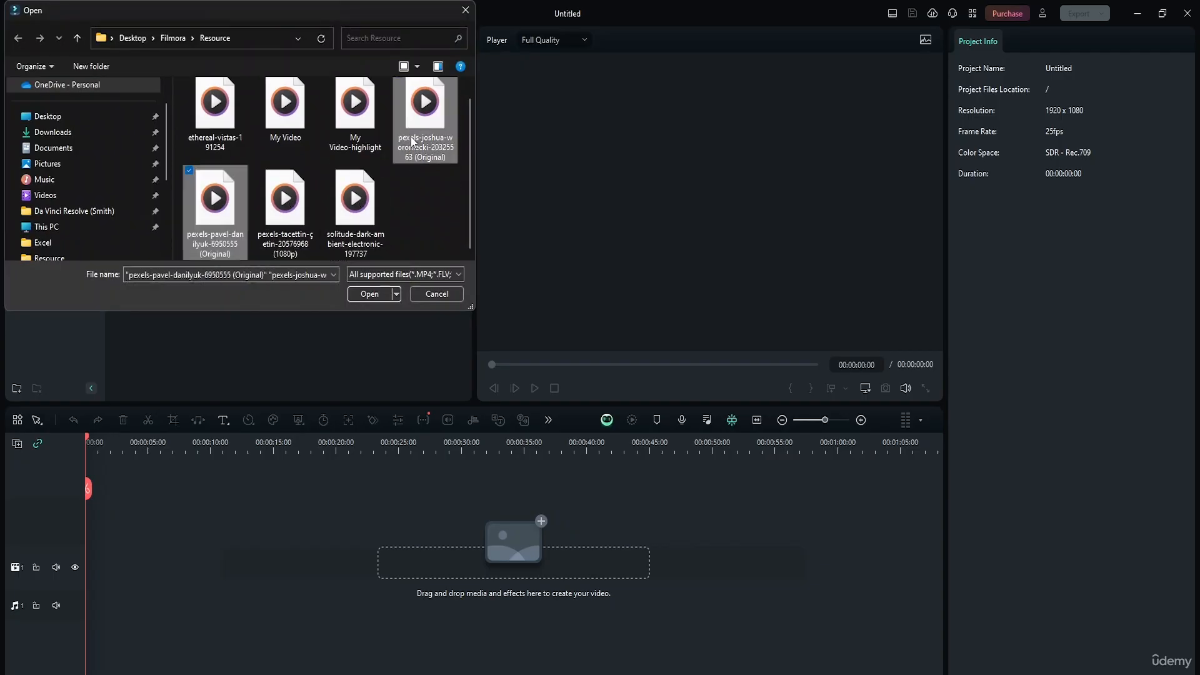
{"action": "left_click", "coordinate": [285, 200], "text": "ctrl"}
{"action": "left_click", "coordinate": [385, 297]}
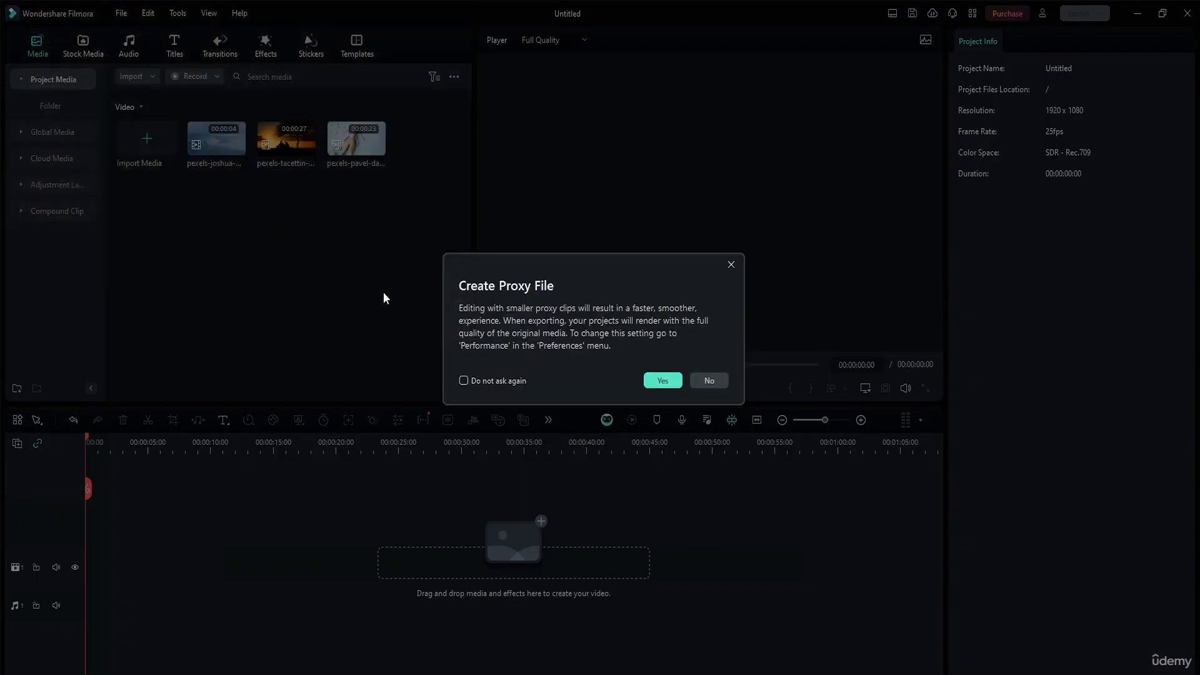
{"action": "left_click", "coordinate": [667, 383]}
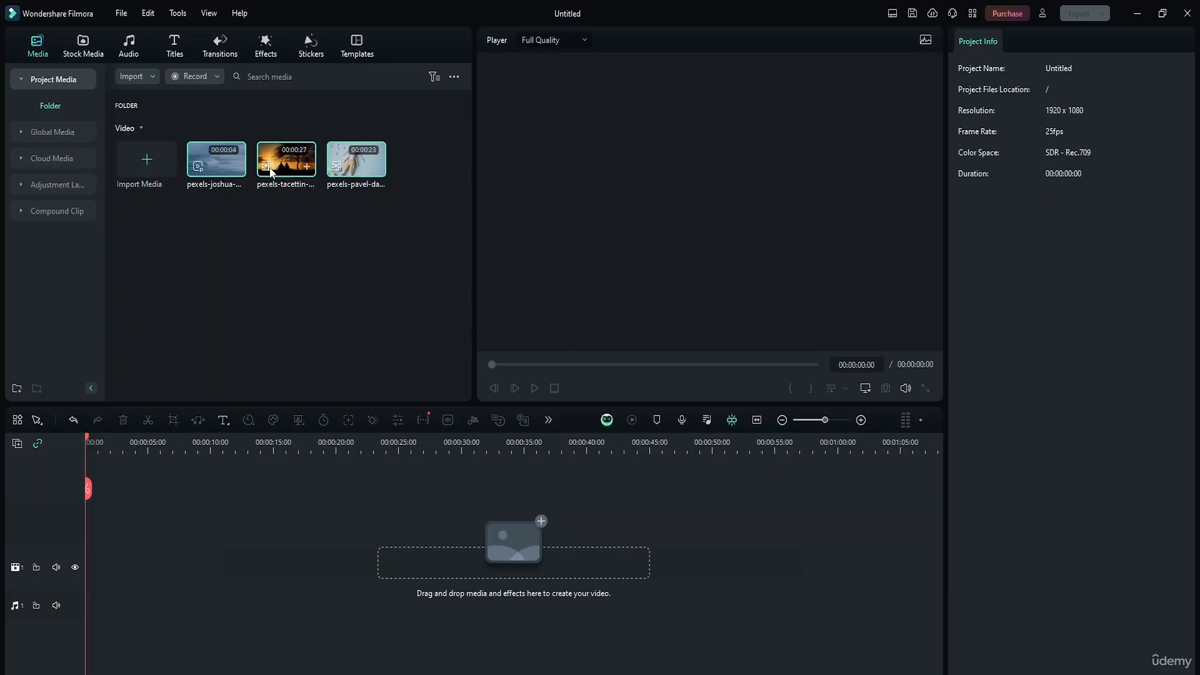
{"action": "left_click_drag", "start_coordinate": [235, 174], "coordinate": [100, 531]}
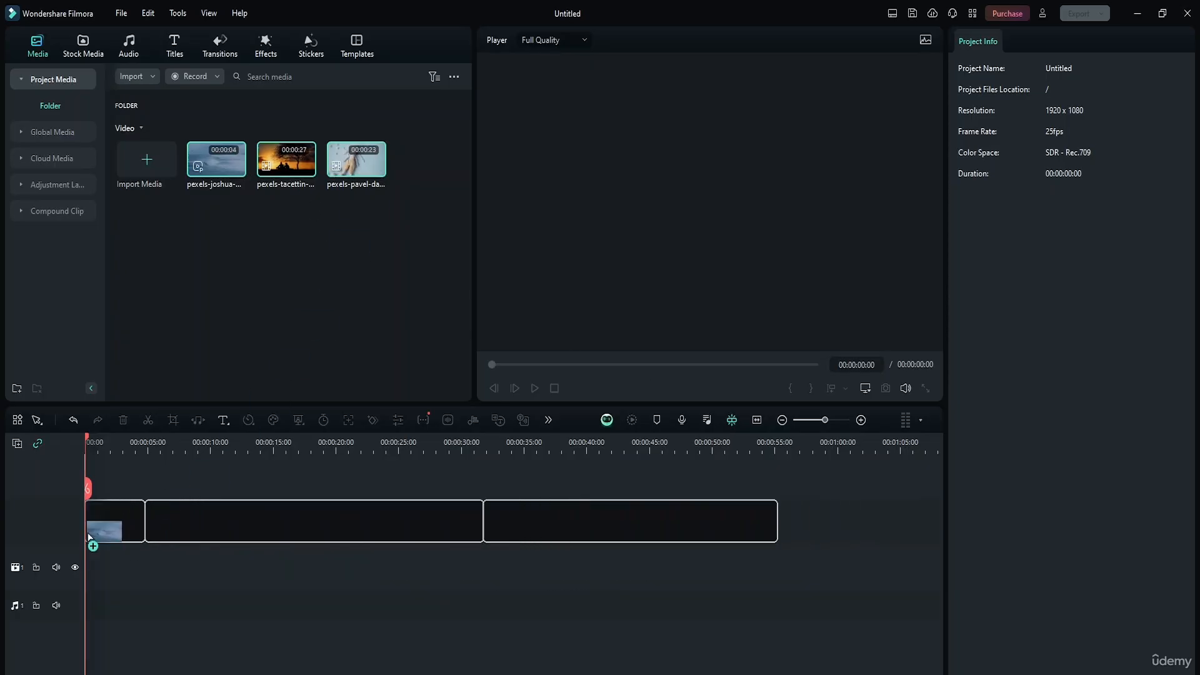
{"action": "left_click", "coordinate": [532, 386]}
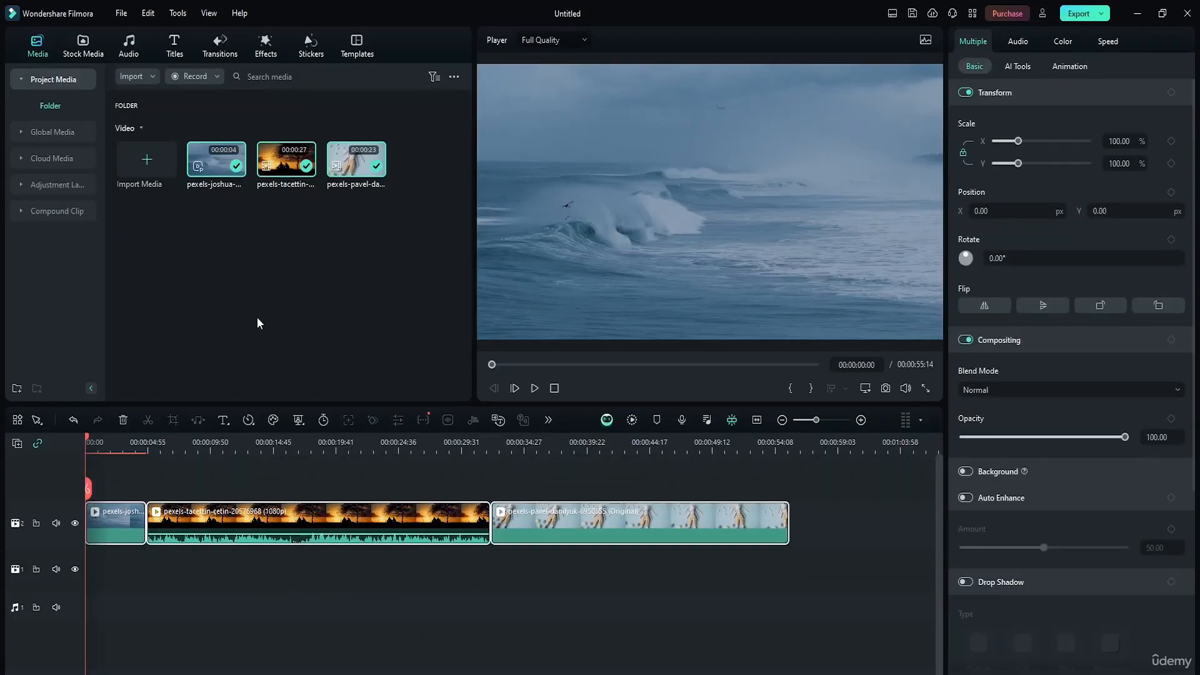
{"action": "key", "text": "ctrl+z"}
- Place only the 23-second toy rabbit clip at the start of the timeline and delete the empty tracks
{"action": "left_click_drag", "start_coordinate": [354, 164], "coordinate": [68, 528]}
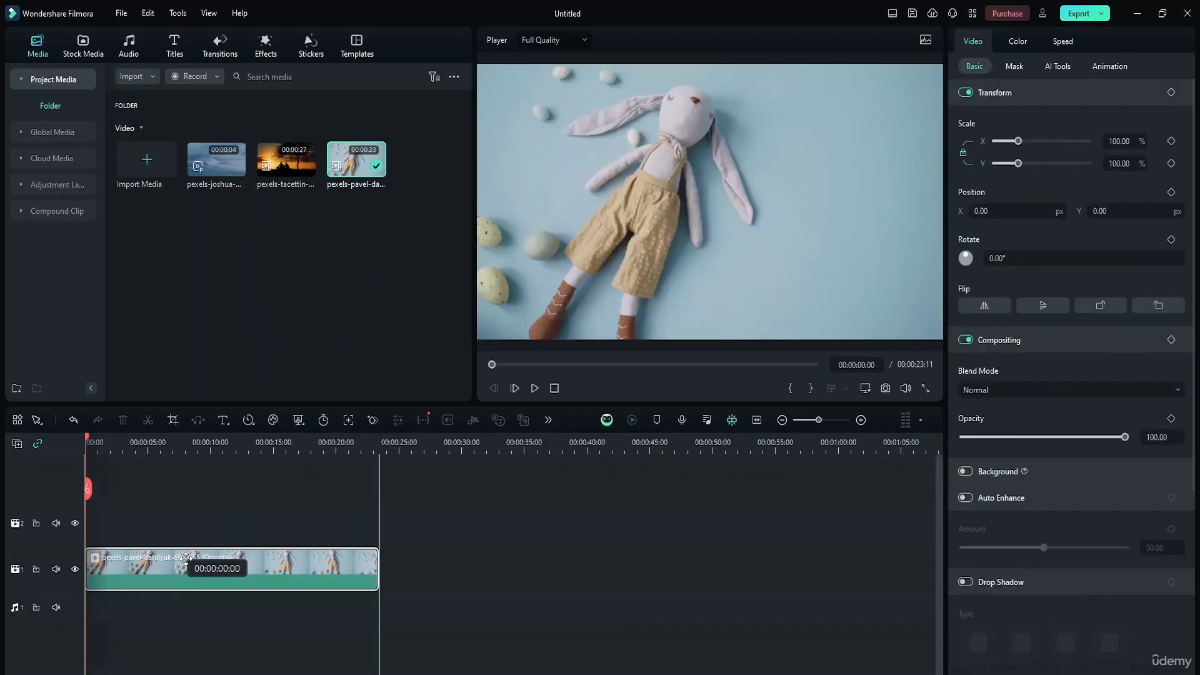
{"action": "right_click", "coordinate": [45, 506]}
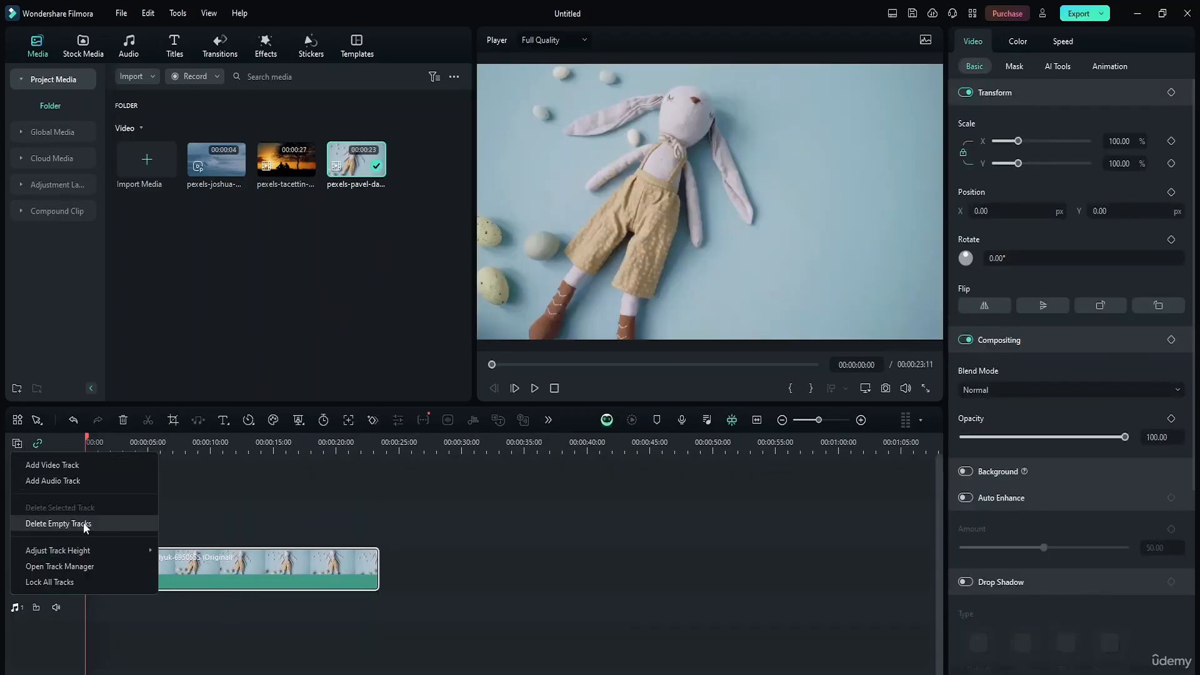
{"action": "left_click", "coordinate": [83, 523]}
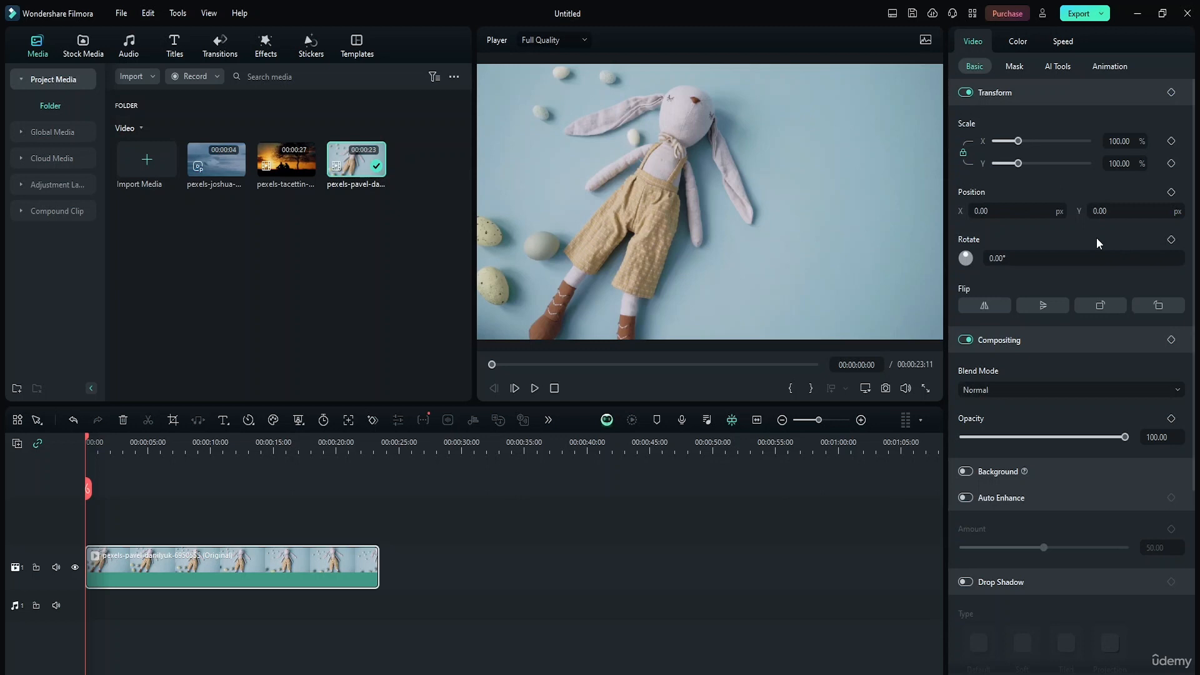
- Examine the clip's basic video properties, collapsing and expanding the Transform section and switching it off and on
{"action": "left_click", "coordinate": [1003, 93]}
{"action": "left_click", "coordinate": [1003, 94]}
{"action": "scroll", "coordinate": [1085, 334], "scroll_direction": "down", "scroll_amount": 3}
{"action": "scroll", "coordinate": [1085, 334], "scroll_direction": "up", "scroll_amount": 3}
{"action": "scroll", "coordinate": [1085, 335], "scroll_direction": "down", "scroll_amount": 2}
{"action": "scroll", "coordinate": [1085, 334], "scroll_direction": "up", "scroll_amount": 2}
{"action": "scroll", "coordinate": [1086, 334], "scroll_direction": "down", "scroll_amount": 3}
{"action": "scroll", "coordinate": [1087, 333], "scroll_direction": "up", "scroll_amount": 3}
{"action": "left_click", "coordinate": [967, 92]}
{"action": "left_click", "coordinate": [967, 92]}
- Try scaling only the clip's width to 108.84% with the X and Y scale unlinked, and link the axes again
{"action": "mouse_move", "coordinate": [1018, 140]}
{"action": "left_mouse_down"}
{"action": "mouse_move", "coordinate": [1042, 141]}
{"action": "mouse_move", "coordinate": [1019, 141]}
{"action": "left_mouse_up"}
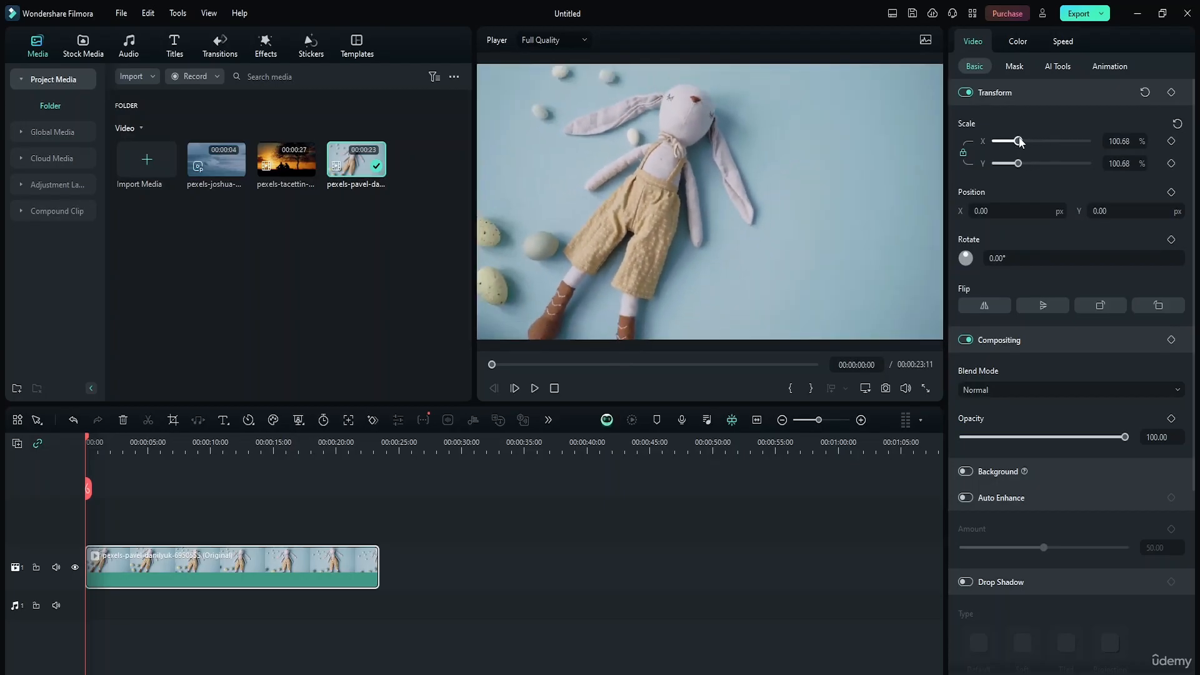
{"action": "left_click", "coordinate": [962, 153]}
{"action": "mouse_move", "coordinate": [1017, 141]}
{"action": "left_mouse_down"}
{"action": "mouse_move", "coordinate": [1056, 141]}
{"action": "mouse_move", "coordinate": [1022, 143]}
{"action": "left_mouse_up"}
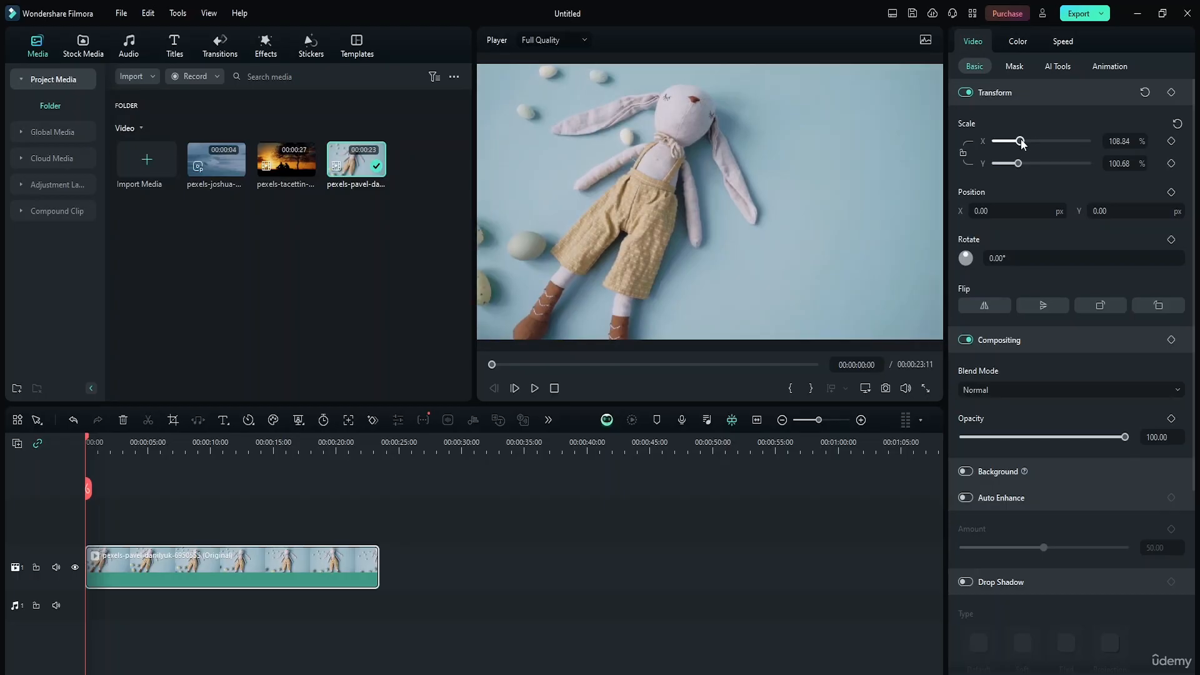
{"action": "left_click", "coordinate": [963, 154]}
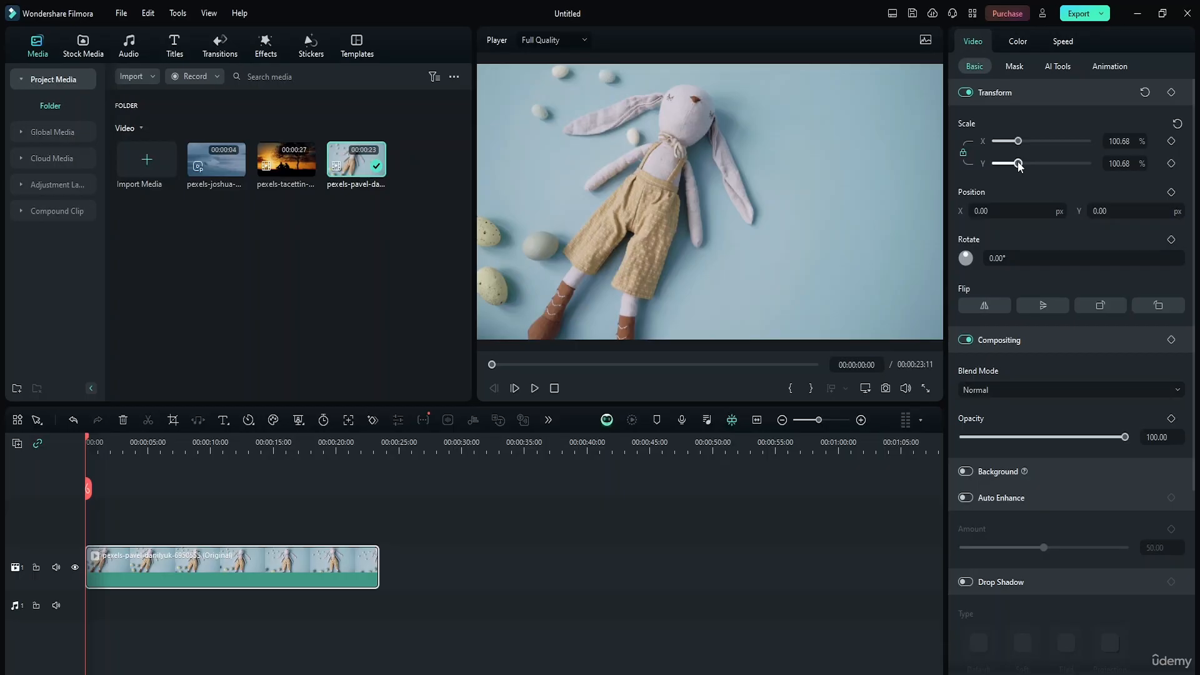
- Enlarge the rabbit clip with linked axes to a scale of 105.68% in X and Y
{"action": "left_click_drag", "start_coordinate": [1134, 141], "coordinate": [1159, 141]}
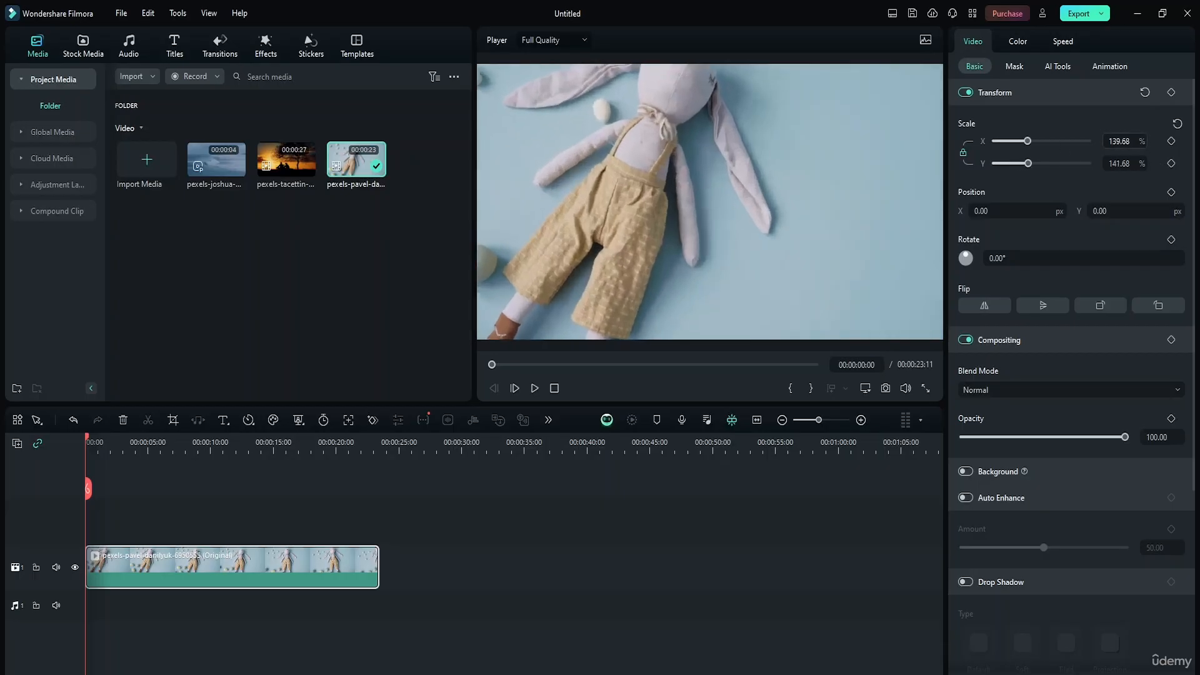
{"action": "mouse_move", "coordinate": [1028, 163]}
{"action": "left_mouse_down"}
{"action": "mouse_move", "coordinate": [1053, 163]}
{"action": "mouse_move", "coordinate": [1020, 163]}
{"action": "left_mouse_up"}
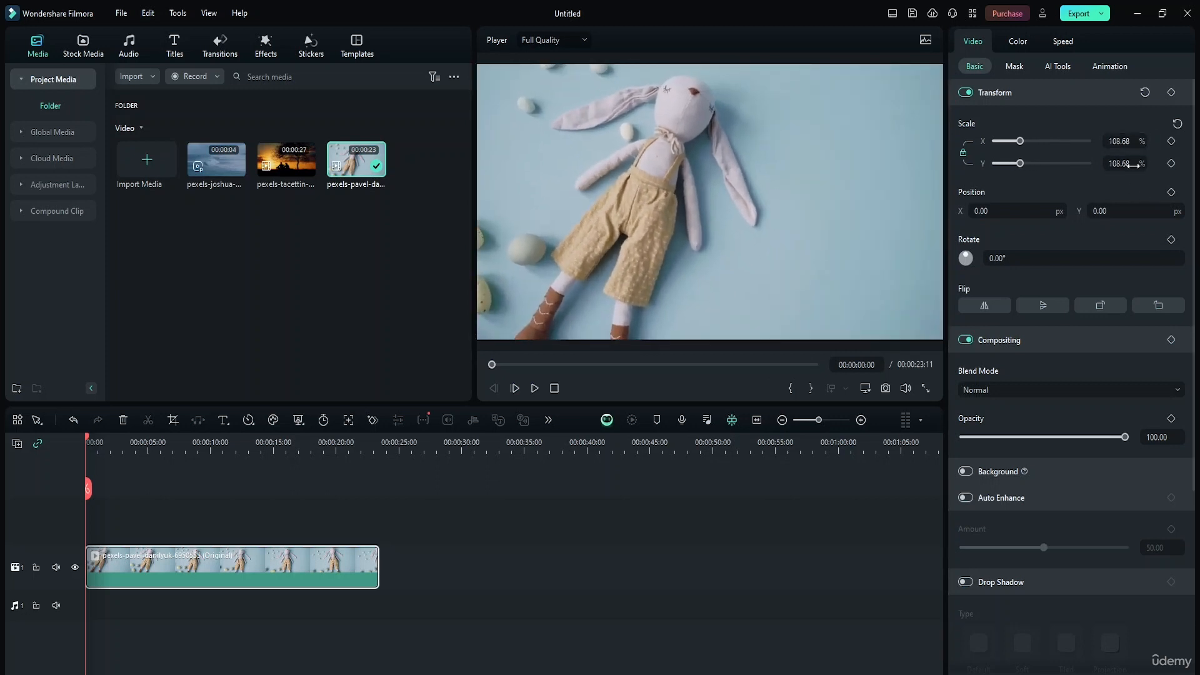
{"action": "left_click_drag", "start_coordinate": [1132, 165], "coordinate": [1133, 165]}
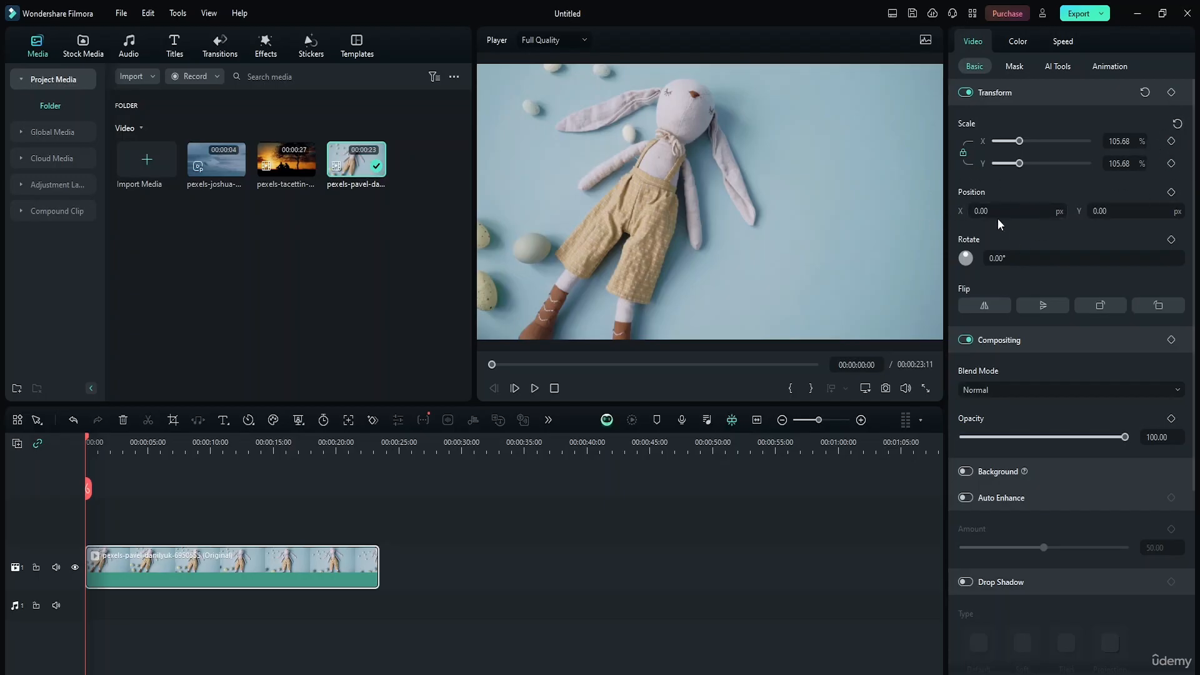
- Shift the rabbit clip in the frame to position X 40 px and Y -22 px
{"action": "left_click_drag", "start_coordinate": [994, 217], "coordinate": [1019, 217]}
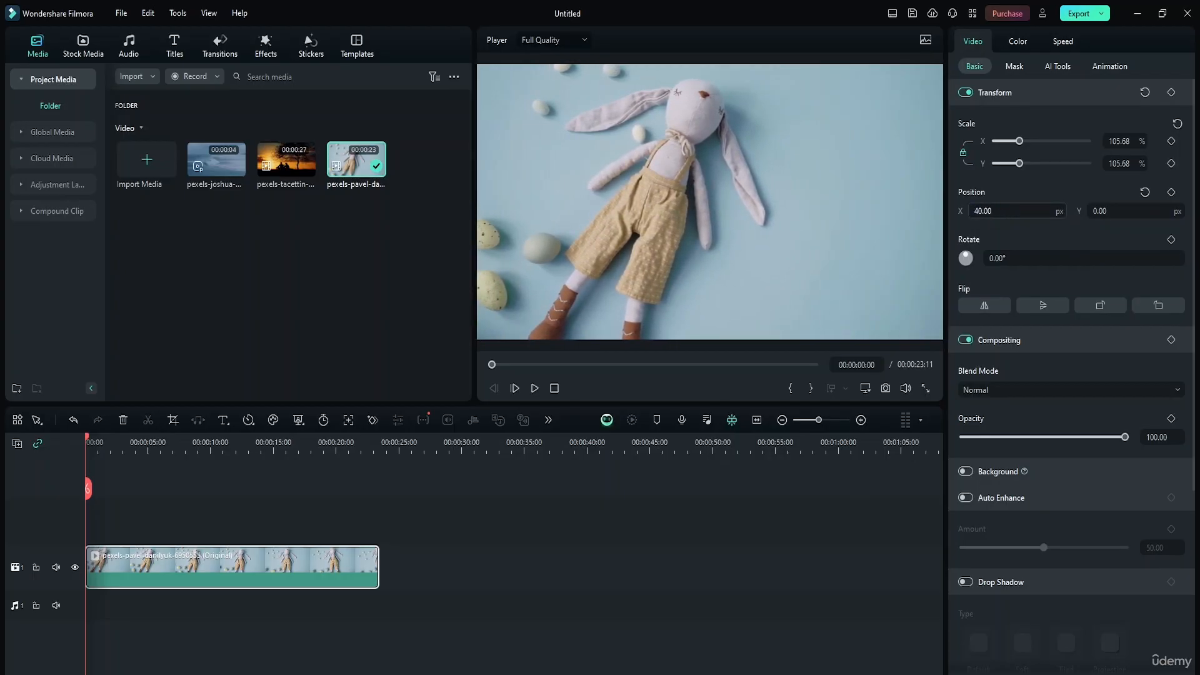
{"action": "mouse_move", "coordinate": [1114, 217]}
{"action": "left_mouse_down"}
{"action": "mouse_move", "coordinate": [1135, 217]}
{"action": "mouse_move", "coordinate": [1100, 217]}
{"action": "left_mouse_up"}
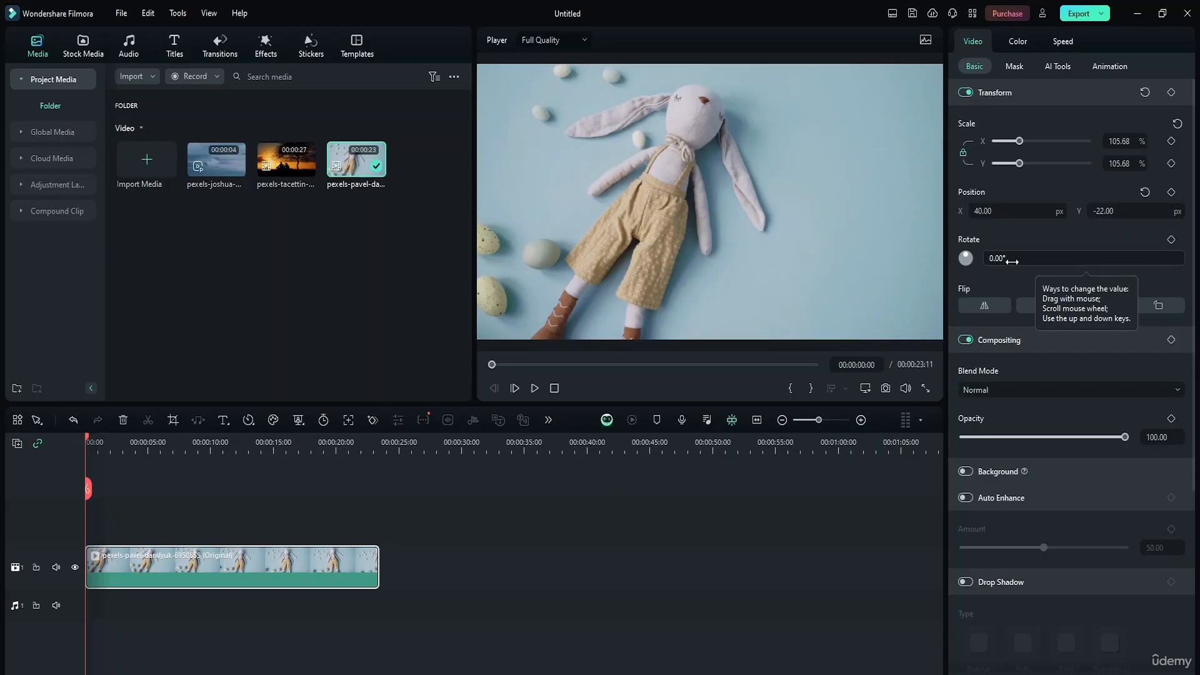
- Try rotating the clip to 720° and set its rotation back to 0°
{"action": "left_click_drag", "start_coordinate": [1011, 262], "coordinate": [966, 255]}
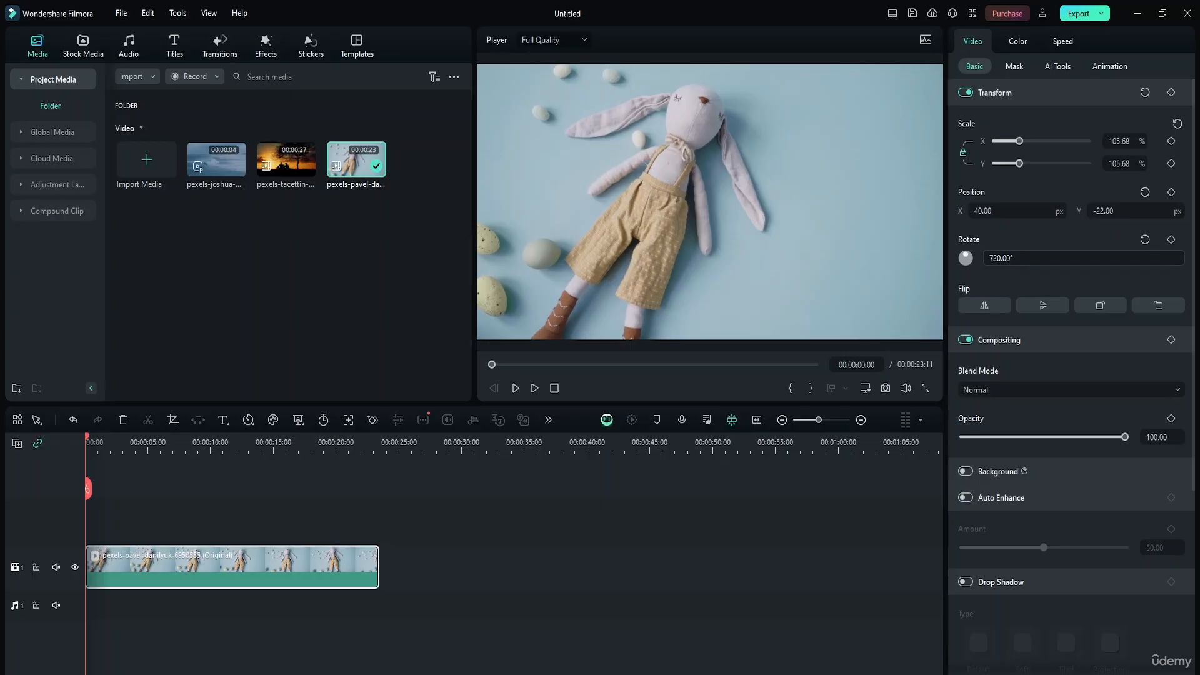
{"action": "left_click", "coordinate": [1012, 259]}
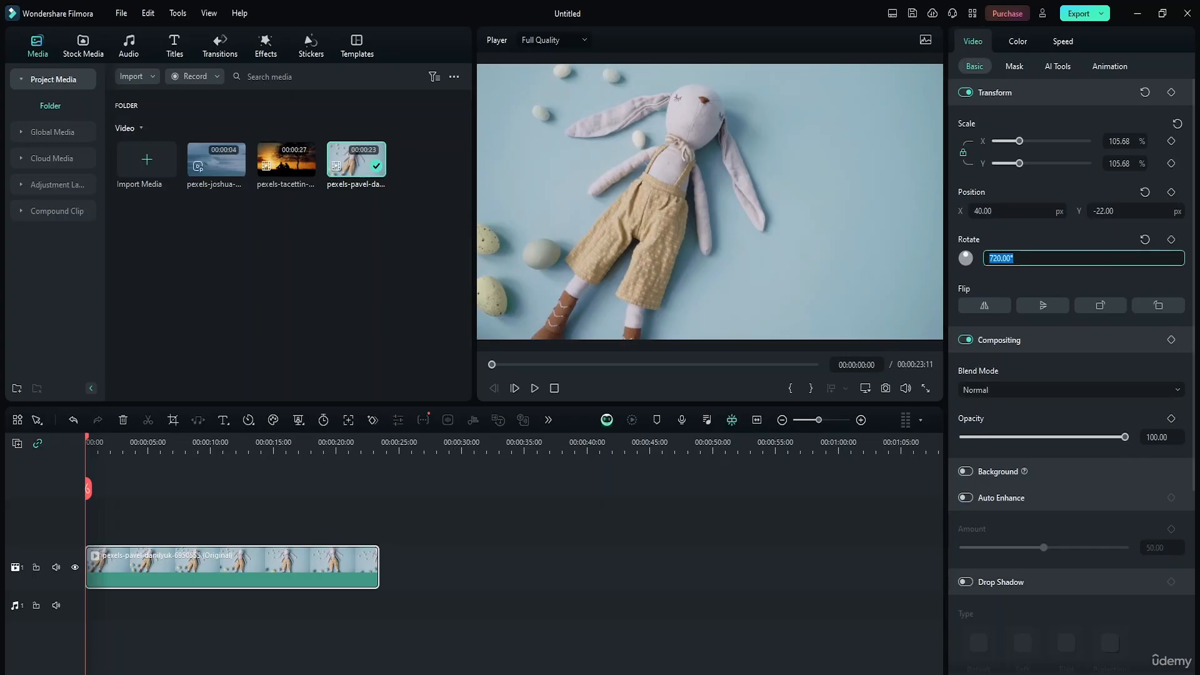
{"action": "type", "text": "0"}
{"action": "key", "text": "Return"}
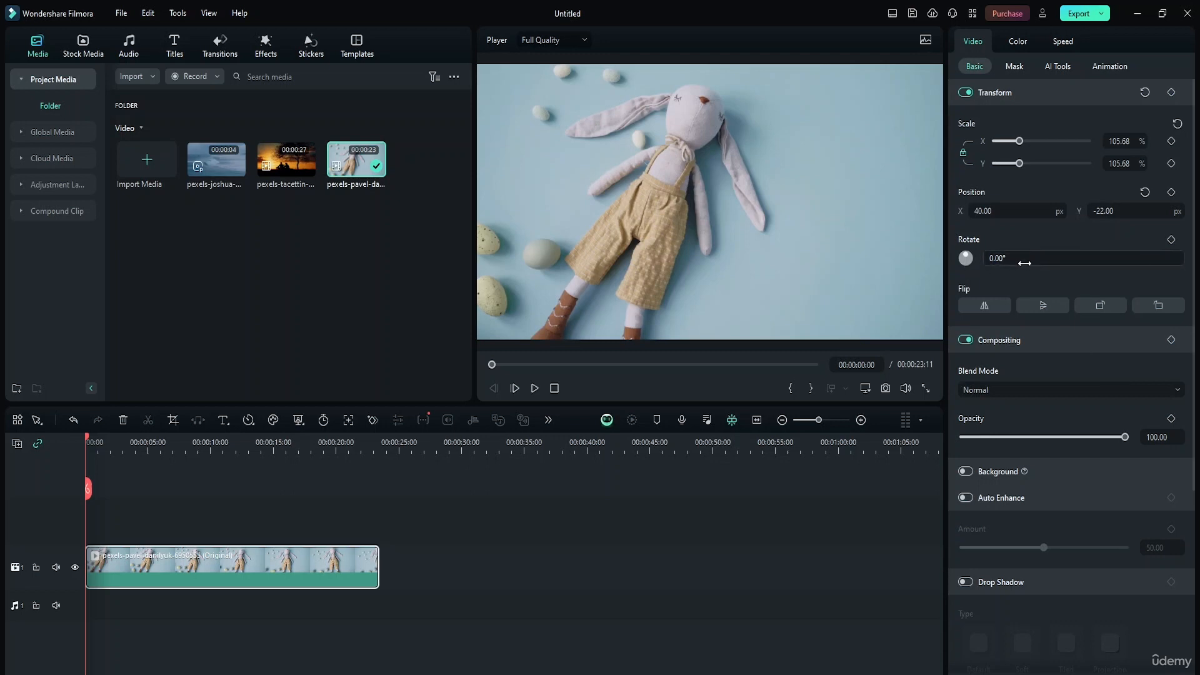
- Spin the clip freely to a rotation of about -670°, and replace the angle with exactly 45°
{"action": "left_click", "coordinate": [969, 258]}
{"action": "left_click_drag", "start_coordinate": [968, 259], "coordinate": [1009, 219]}
{"action": "left_click", "coordinate": [1026, 258]}
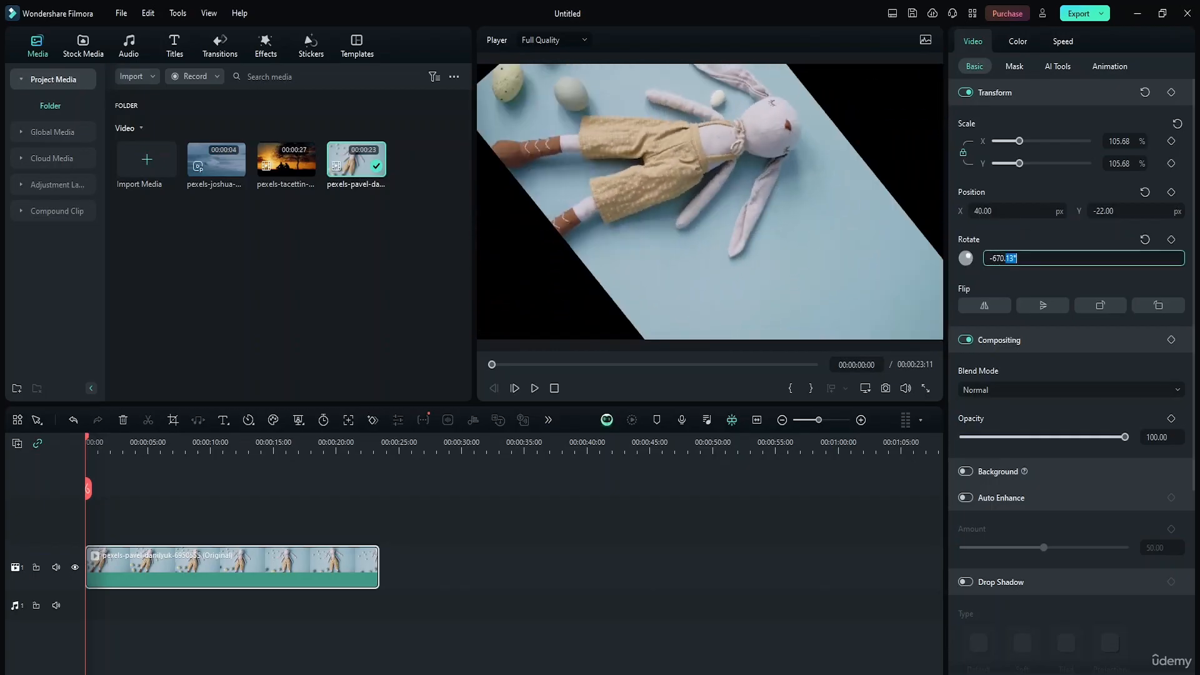
{"action": "double_click", "coordinate": [1016, 258]}
{"action": "double_click", "coordinate": [1016, 258]}
{"action": "triple_click", "coordinate": [1016, 258]}
{"action": "type", "text": "45"}
{"action": "key", "text": "Return"}
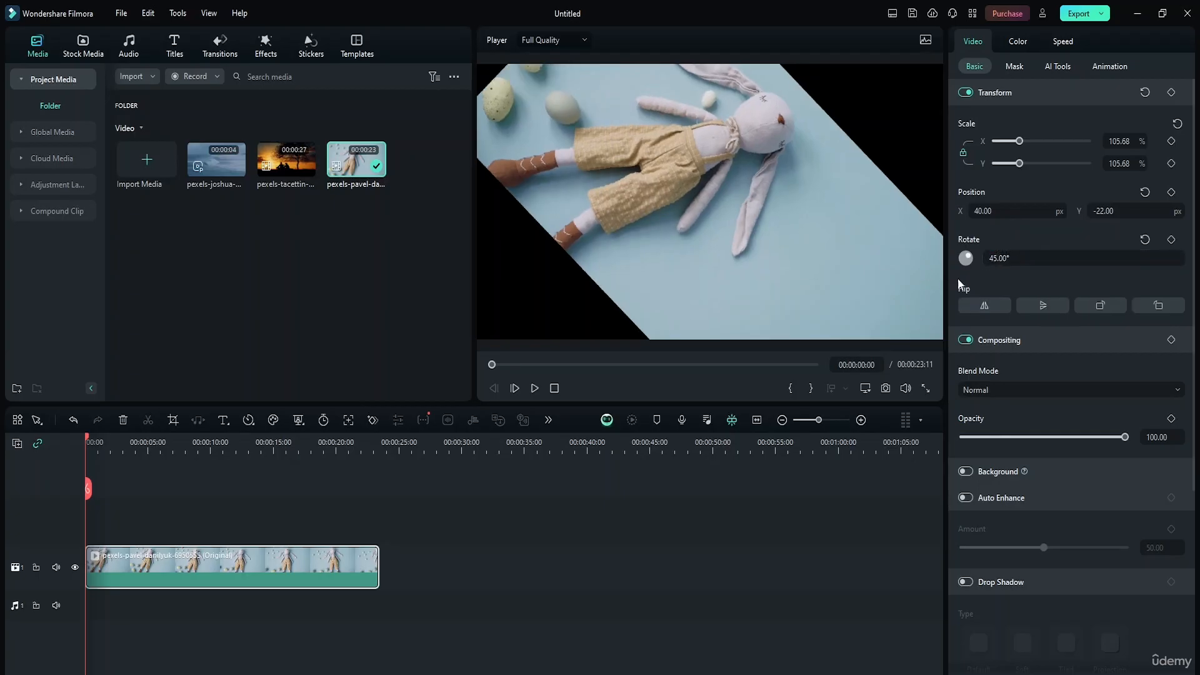
- Try a clip rotation of 90° and return the angle to 0°
{"action": "left_click", "coordinate": [996, 258]}
{"action": "type", "text": "90"}
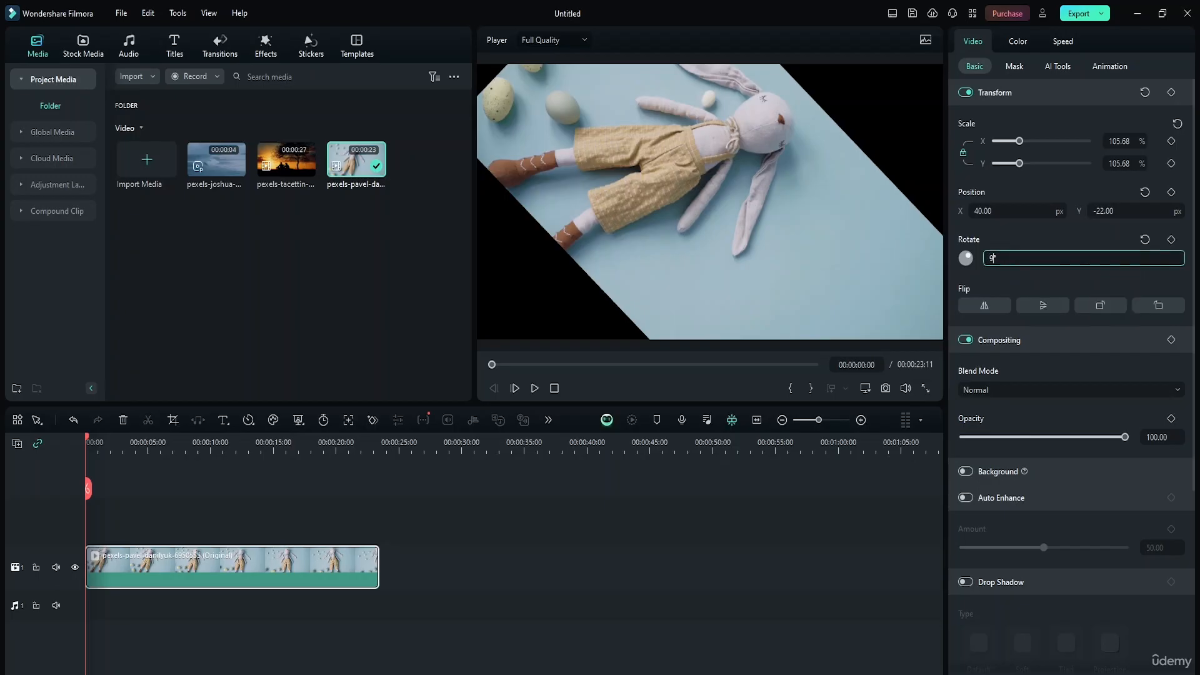
{"action": "key", "text": "Return"}
{"action": "double_click", "coordinate": [993, 258]}
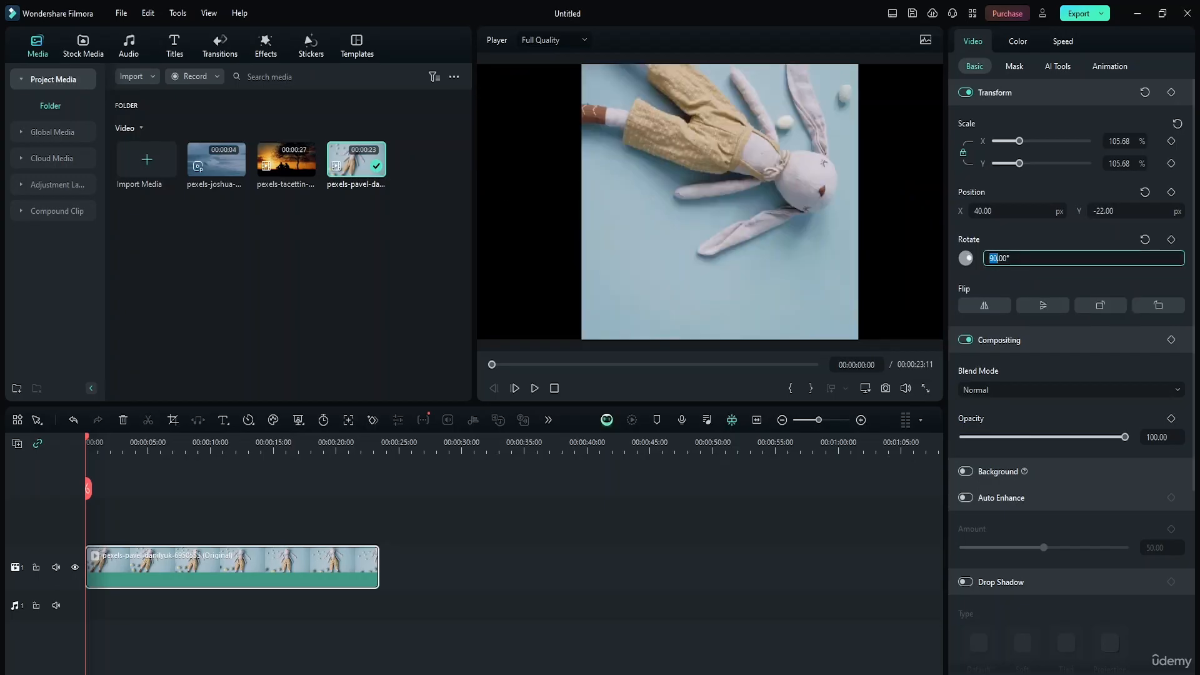
{"action": "type", "text": "0"}
{"action": "key", "text": "Return"}
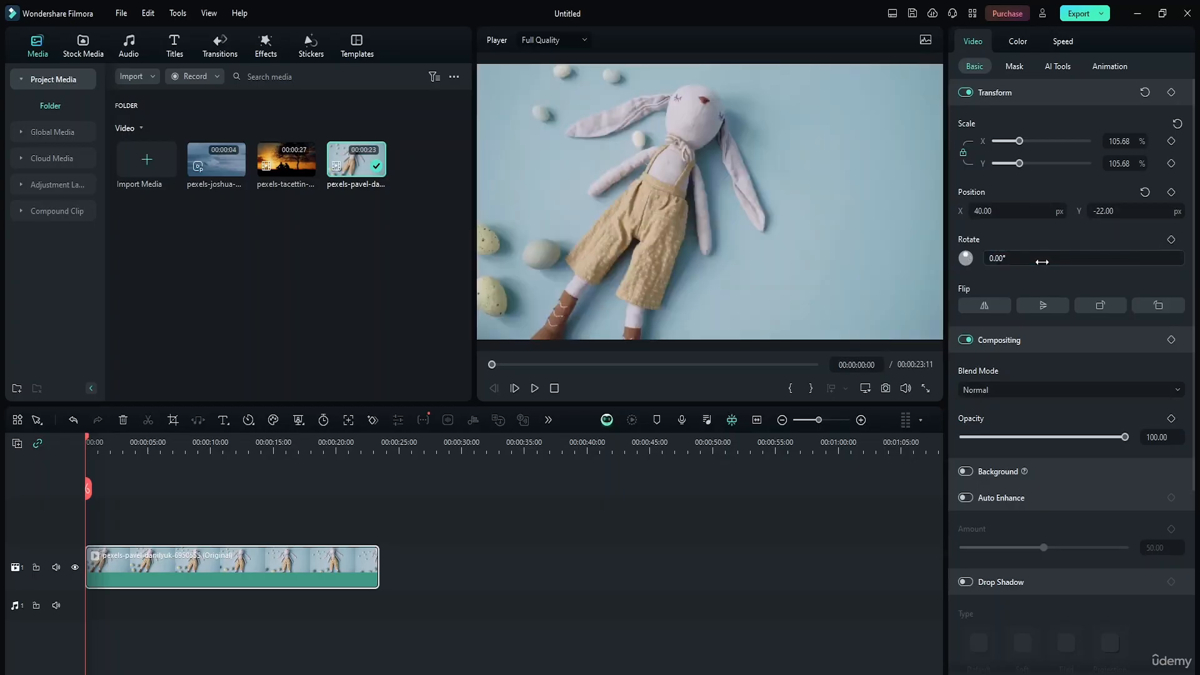
- Turn the clip upside down with a 180° rotation and restore the angle to 0°
{"action": "double_click", "coordinate": [1042, 262]}
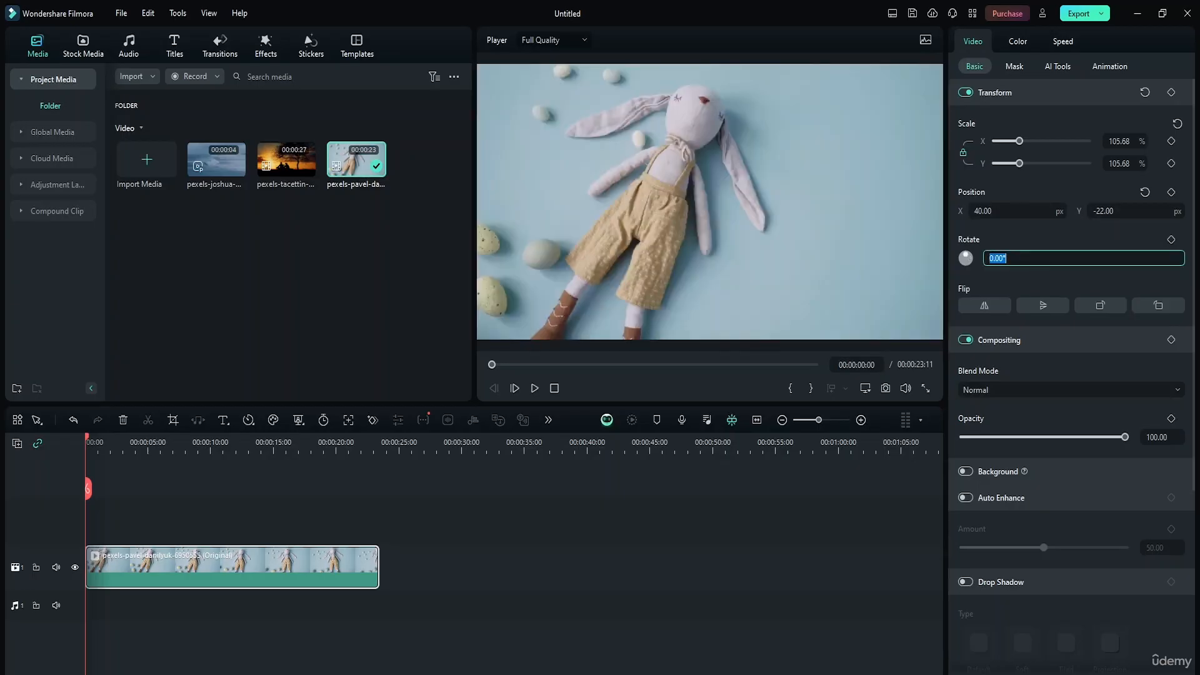
{"action": "type", "text": "180"}
{"action": "key", "text": "Return"}
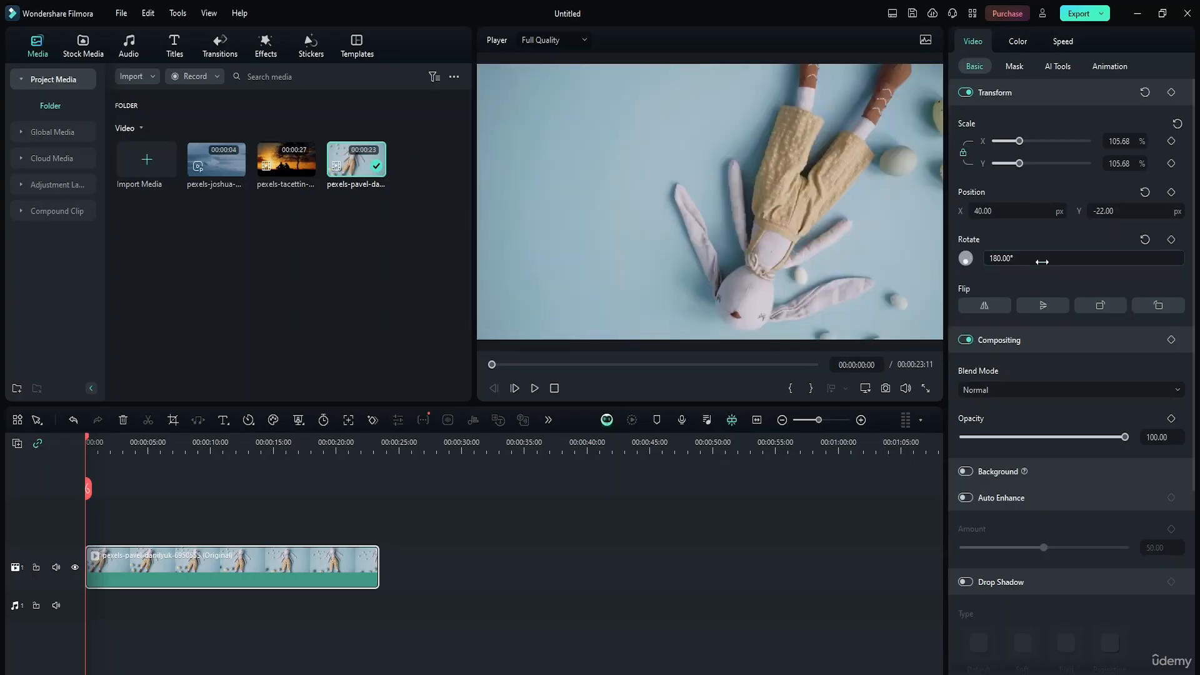
{"action": "double_click", "coordinate": [1042, 261]}
{"action": "type", "text": "0"}
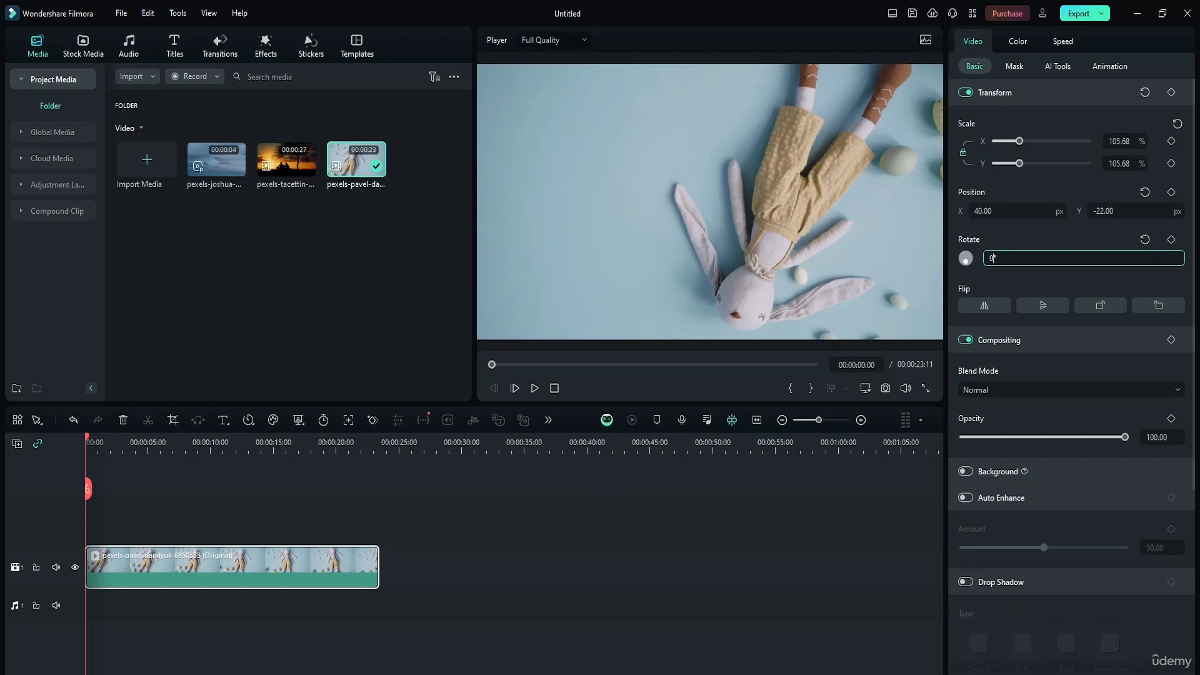
{"action": "key", "text": "Return"}
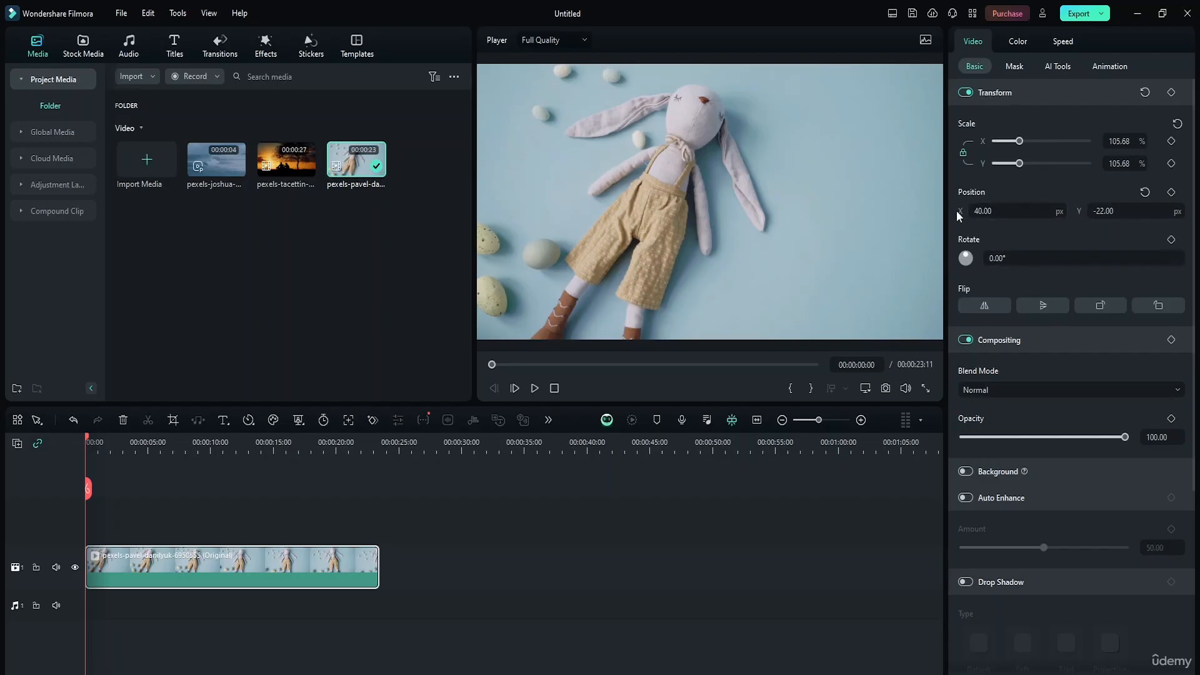
- Try flipping the clip horizontally and vertically, reverting each flip
{"action": "left_click", "coordinate": [966, 337]}
{"action": "left_click", "coordinate": [985, 304]}
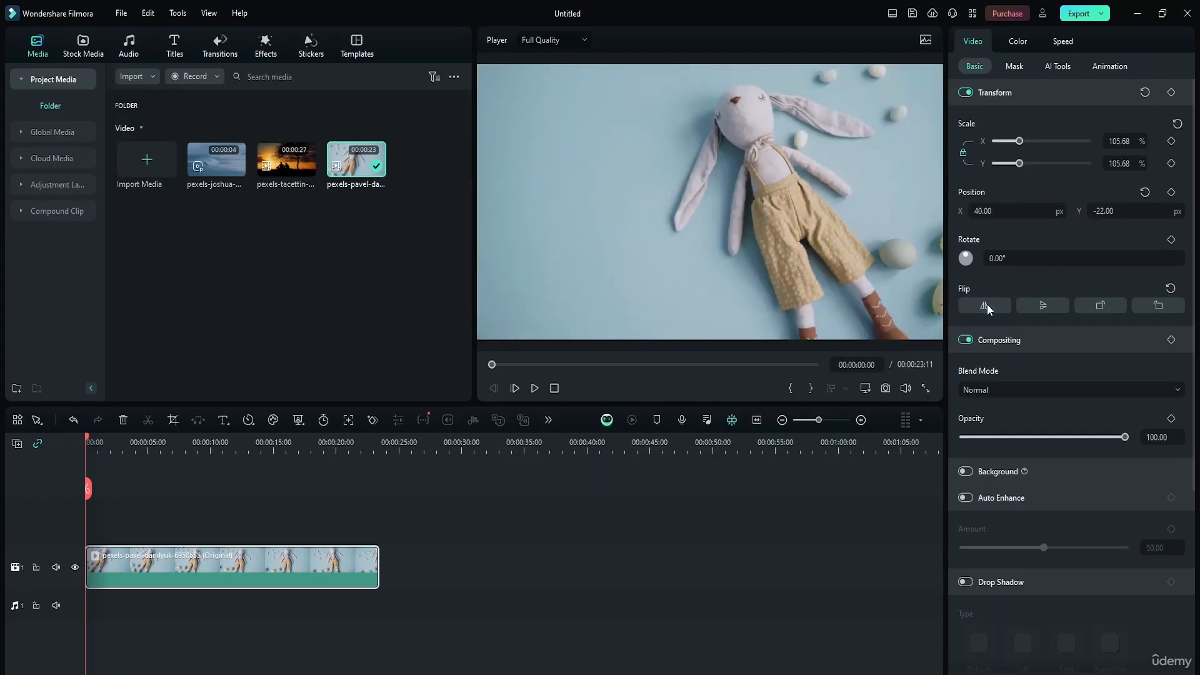
{"action": "left_click", "coordinate": [987, 305]}
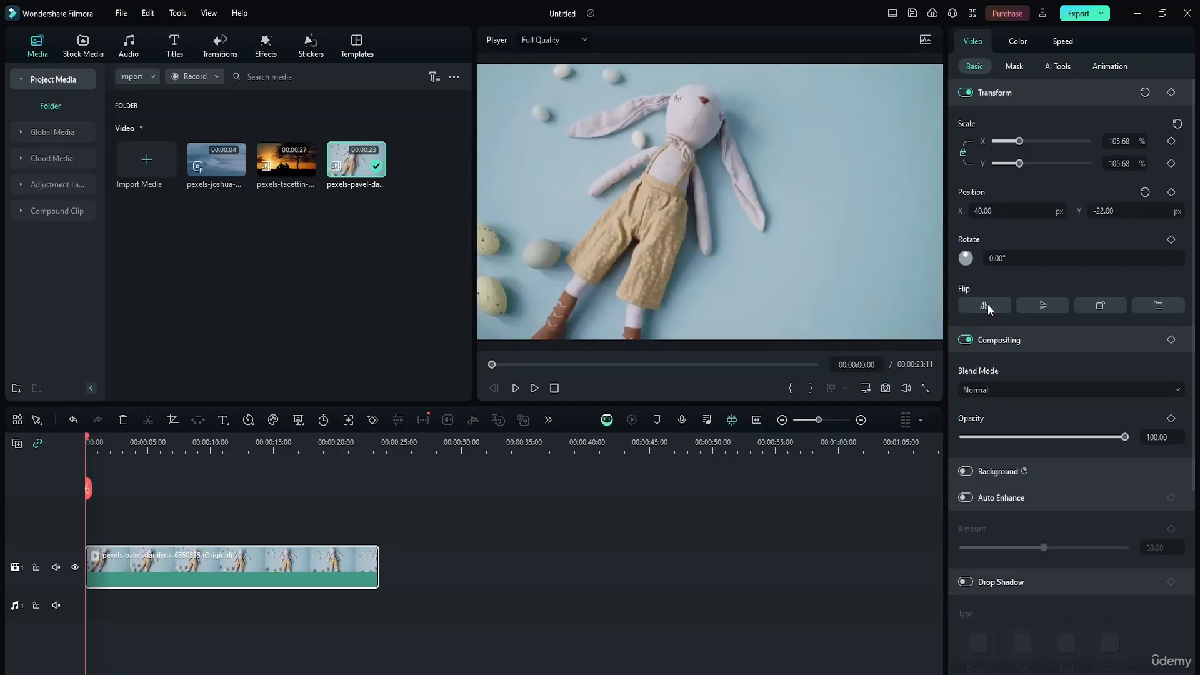
{"action": "left_click", "coordinate": [1055, 310]}
{"action": "left_click", "coordinate": [1054, 309]}
- Rotate the clip counterclockwise in 90° increments through a full turn to -360°
{"action": "left_click", "coordinate": [1100, 306]}
{"action": "left_click", "coordinate": [1101, 305]}
{"action": "left_click", "coordinate": [1100, 305]}
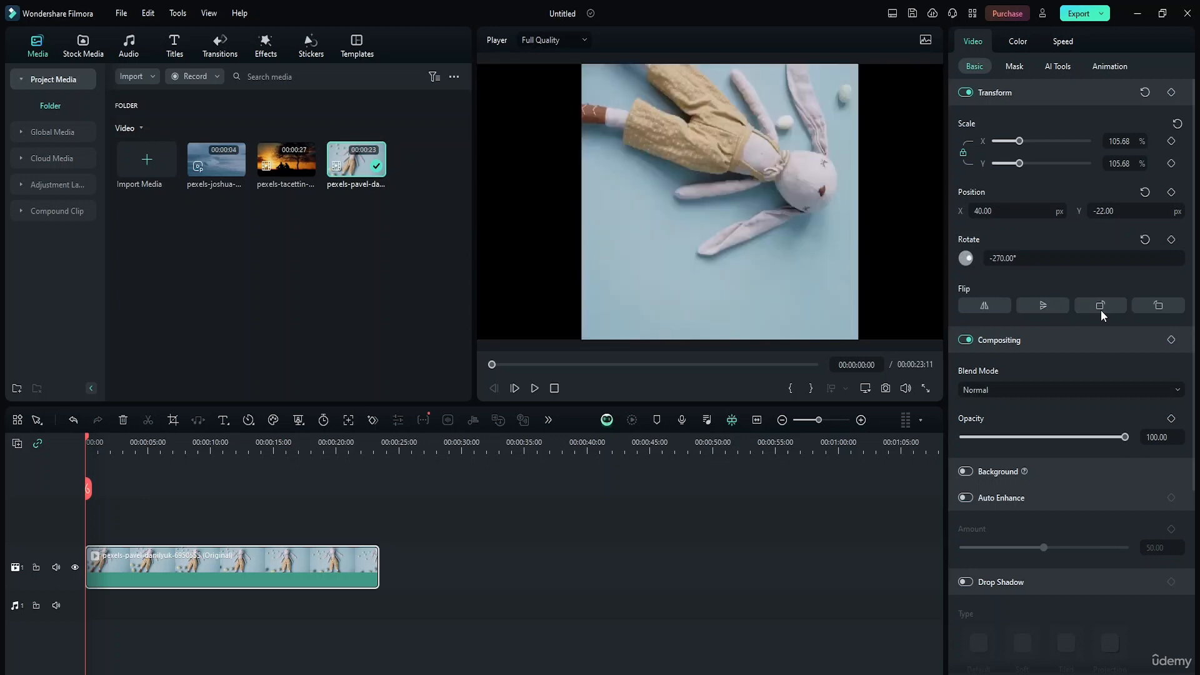
{"action": "left_click", "coordinate": [1100, 306]}
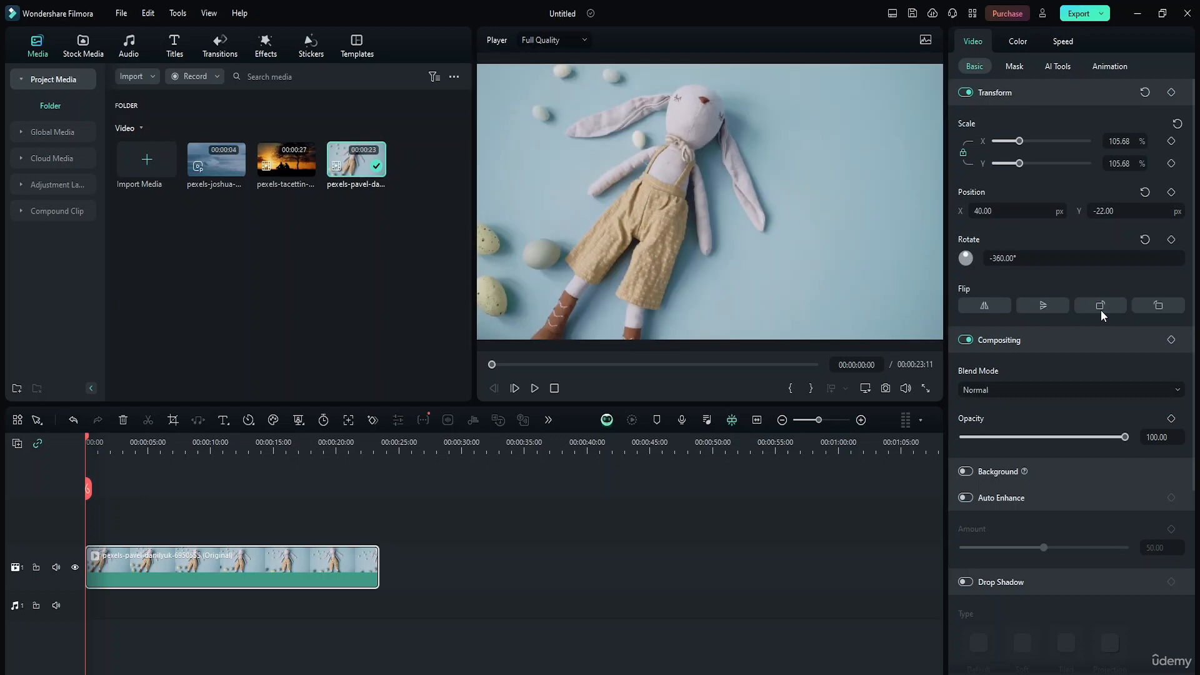
- Rotate the clip clockwise in 90° increments and adjust it with the opposite rotation to a final angle of 90°
{"action": "left_click", "coordinate": [1165, 307]}
{"action": "left_click", "coordinate": [1165, 308]}
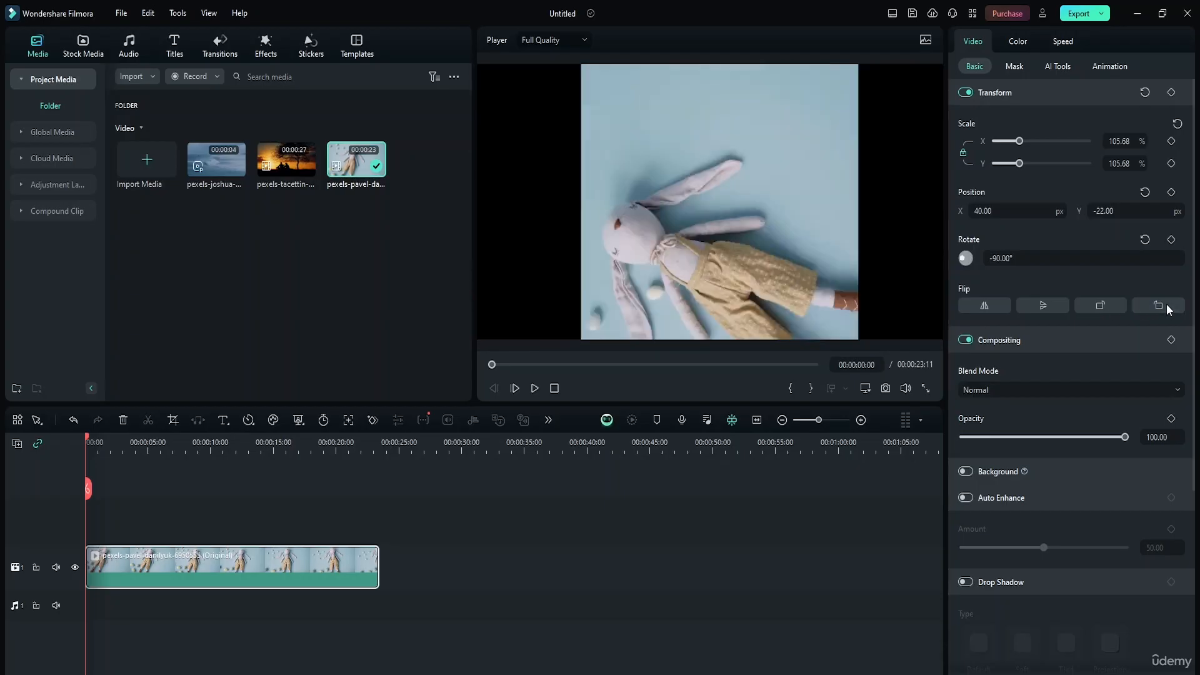
{"action": "left_click", "coordinate": [1165, 307]}
{"action": "left_click", "coordinate": [1103, 308]}
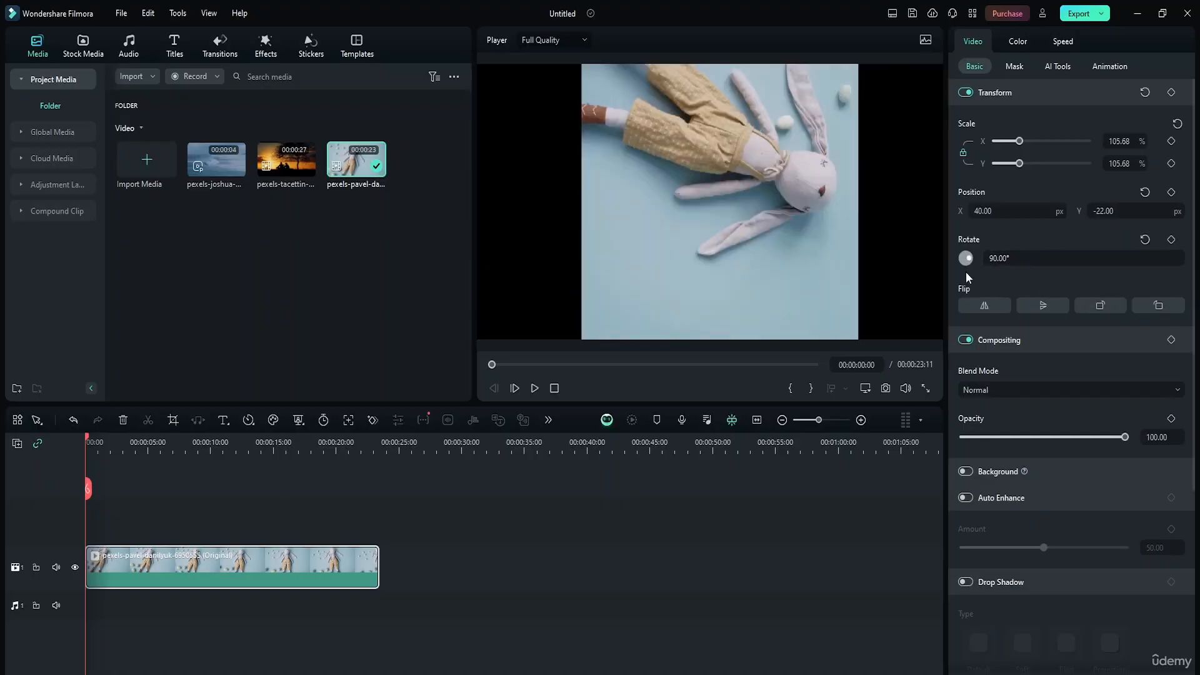
- Rotate the doll clip clockwise in 90° increments up to 630°
{"action": "left_click", "coordinate": [1157, 306]}
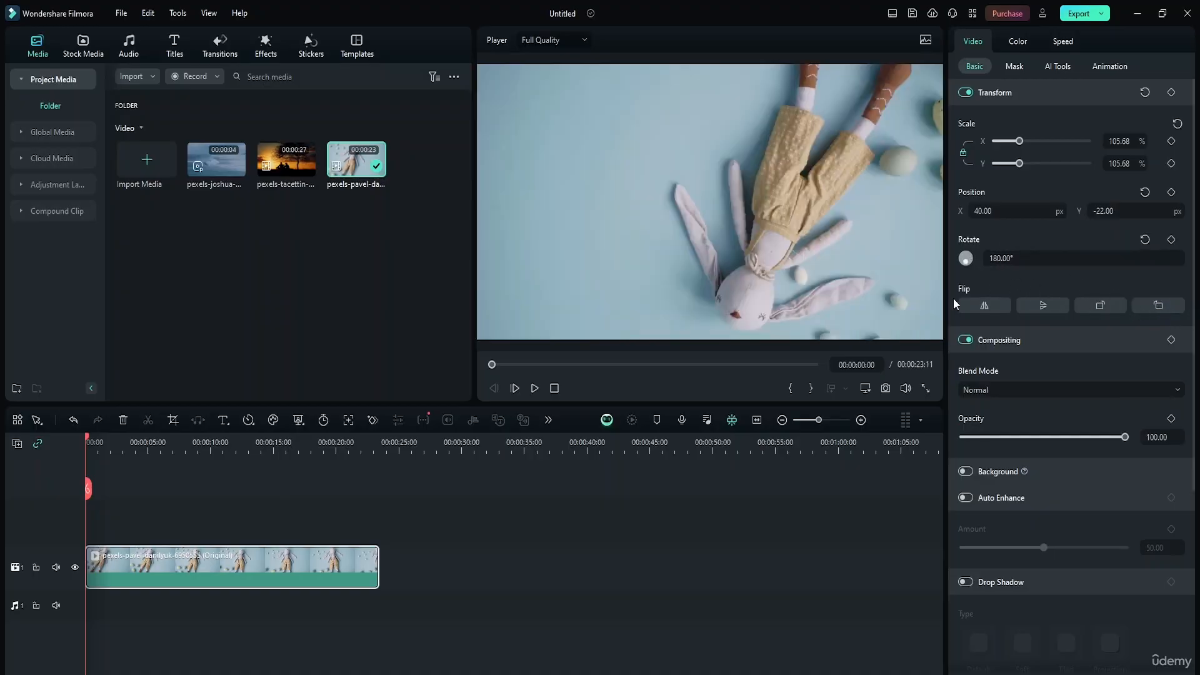
{"action": "left_click", "coordinate": [1150, 307]}
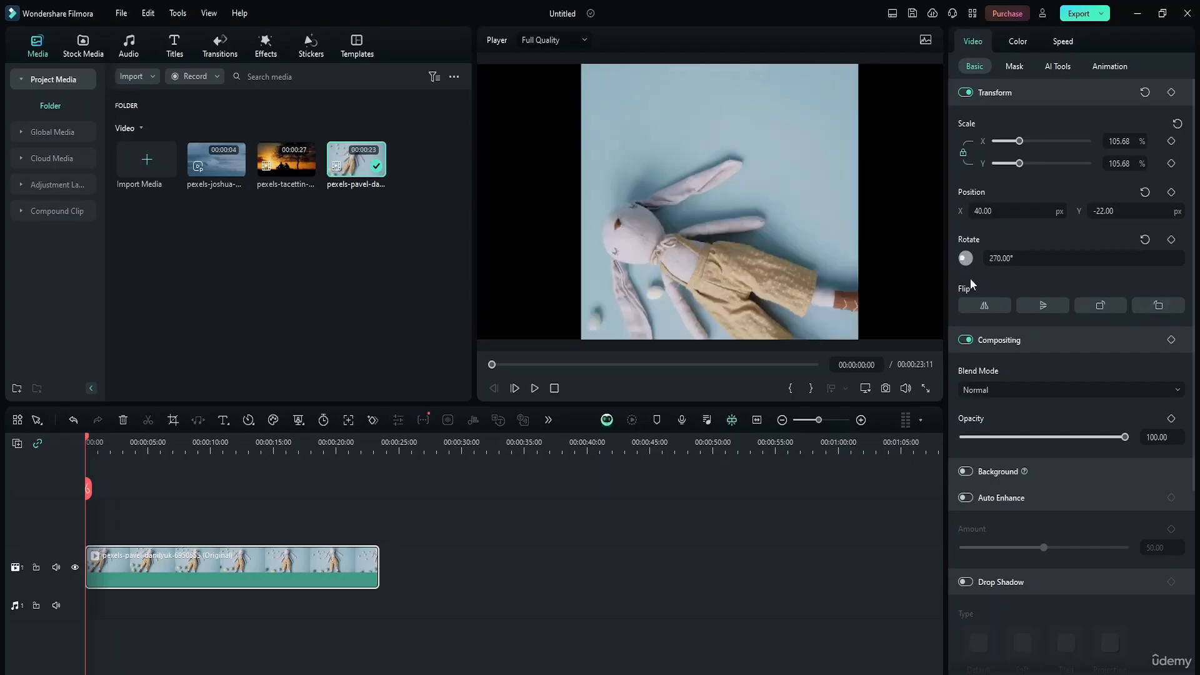
{"action": "left_click", "coordinate": [1163, 305]}
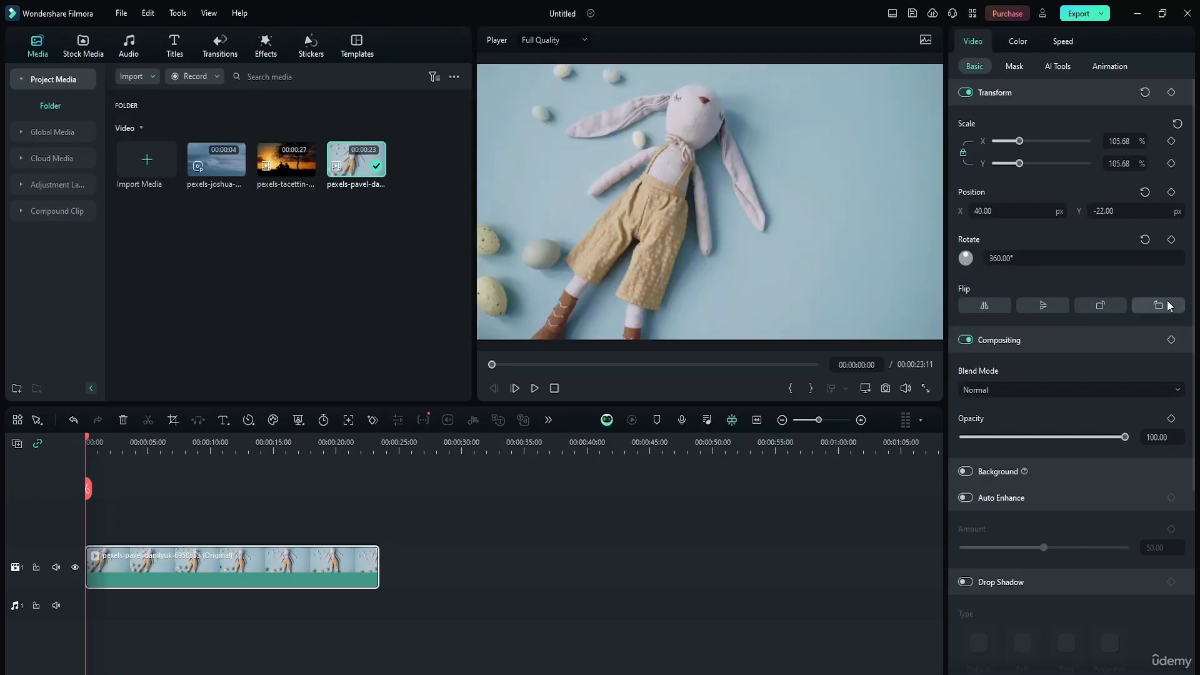
{"action": "left_click", "coordinate": [1162, 306]}
{"action": "left_click", "coordinate": [1160, 307]}
{"action": "left_click", "coordinate": [1161, 306]}
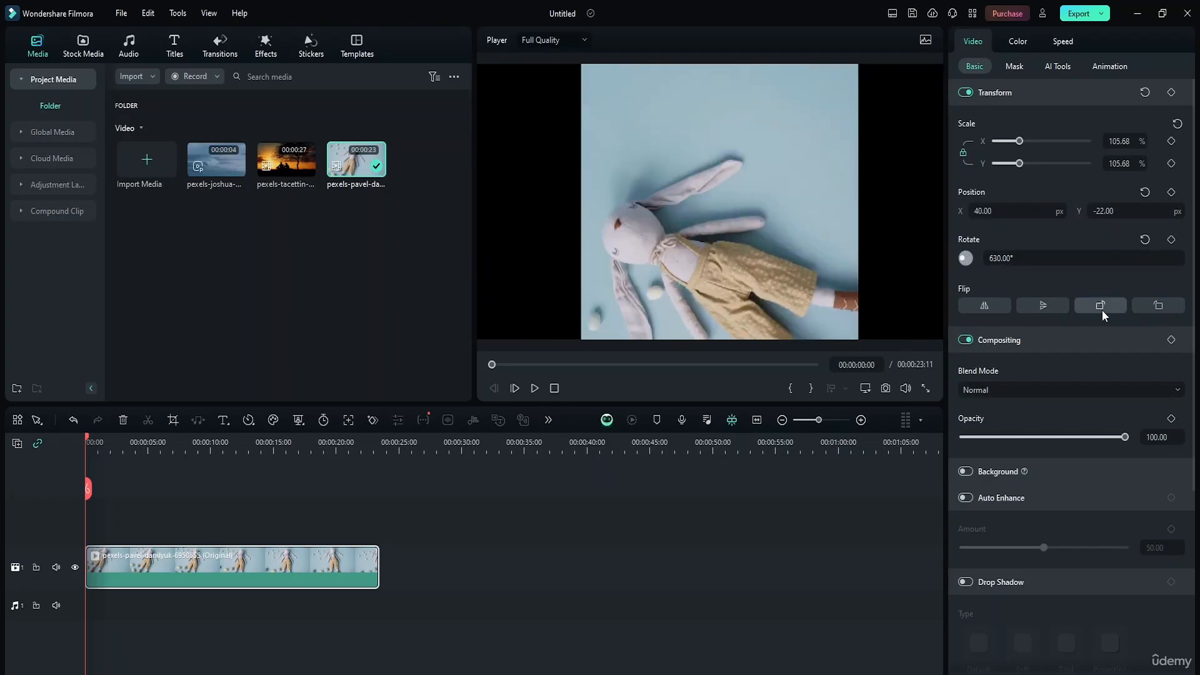
- Rotate the doll clip back in the opposite direction to an angle of 0°
{"action": "left_click", "coordinate": [1101, 310]}
{"action": "left_click", "coordinate": [1101, 310]}
{"action": "left_click", "coordinate": [1101, 310]}
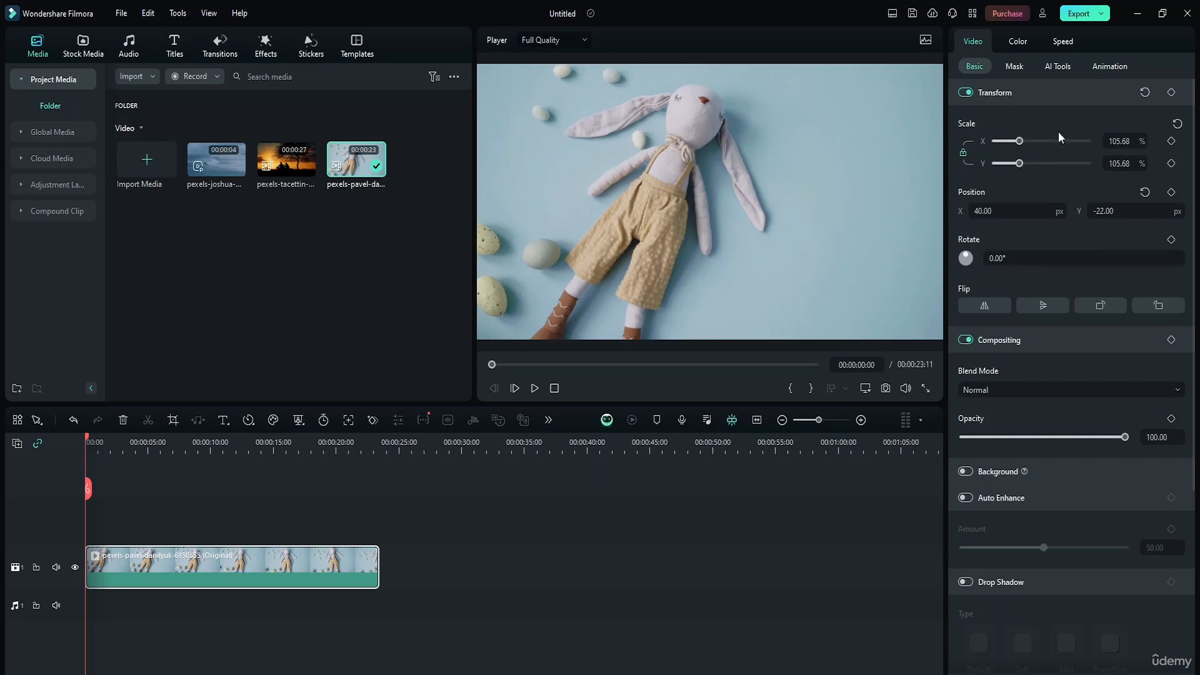
- Look over the clip's remaining Basic settings and its AI Tools and Mask options, returning to the Basic settings
{"action": "scroll", "coordinate": [1052, 327], "scroll_direction": "down", "scroll_amount": 5}
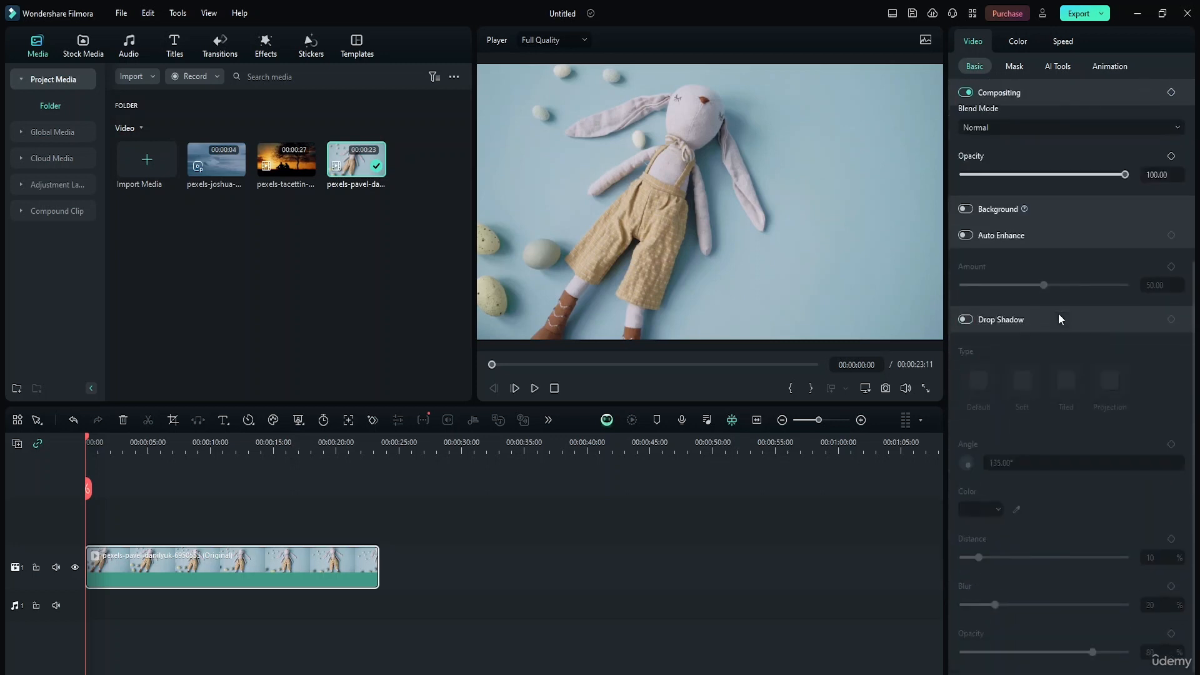
{"action": "scroll", "coordinate": [1034, 285], "scroll_direction": "up", "scroll_amount": 5}
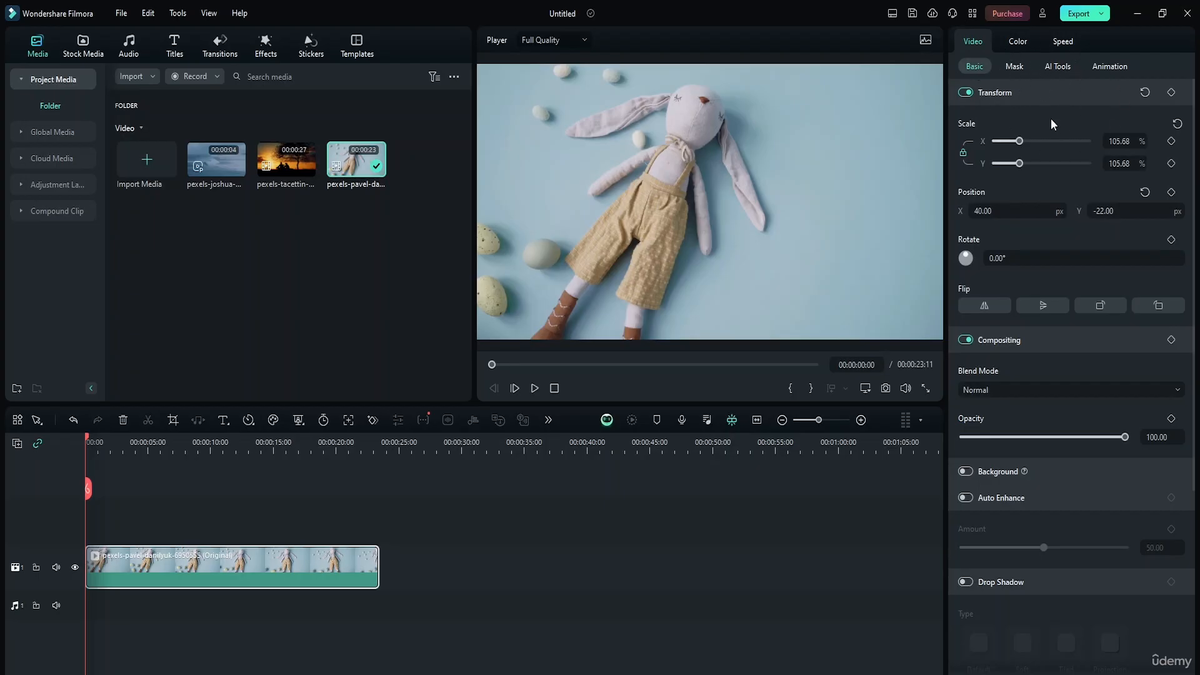
{"action": "left_click", "coordinate": [1040, 67]}
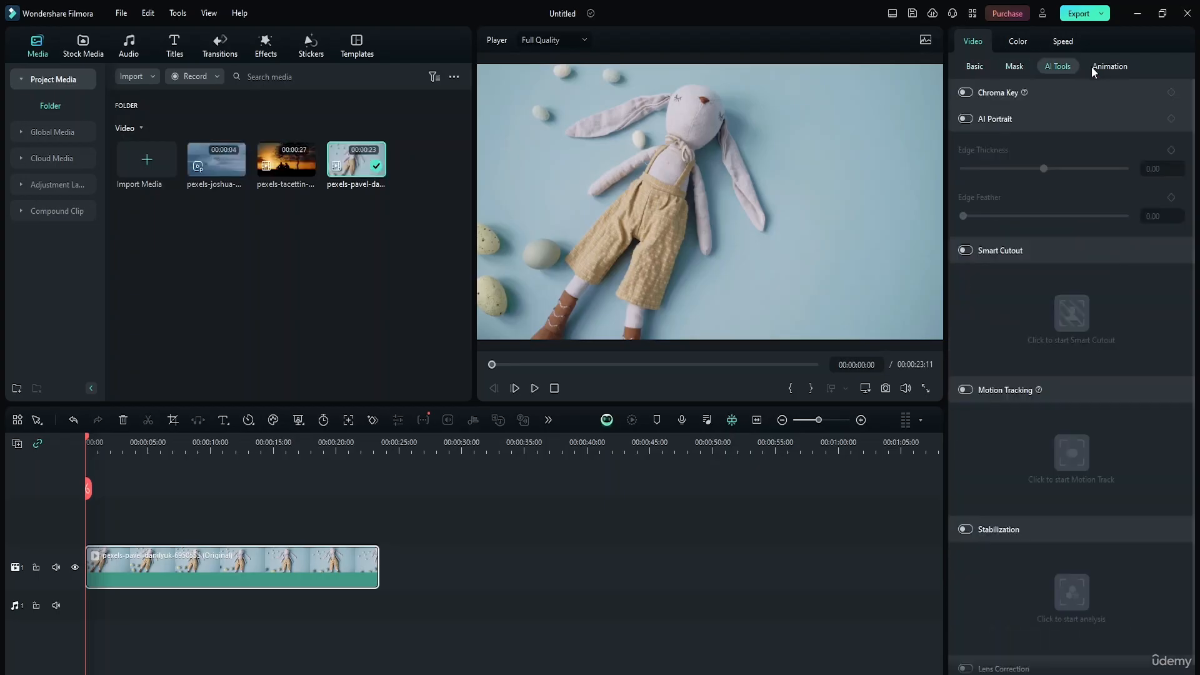
{"action": "left_click", "coordinate": [1009, 66]}
{"action": "left_click", "coordinate": [978, 67]}
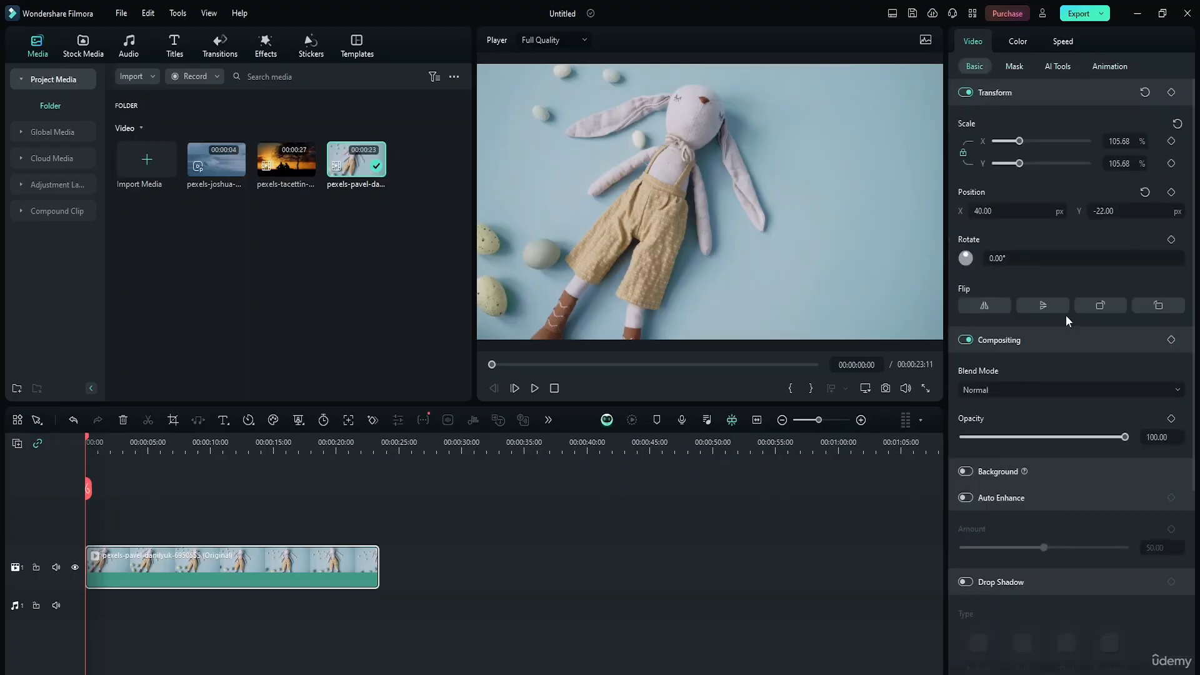
- Toggle the clip's Compositing off and on again and check the available blend modes without changing the mode
{"action": "scroll", "coordinate": [1066, 315], "scroll_direction": "down", "scroll_amount": 1}
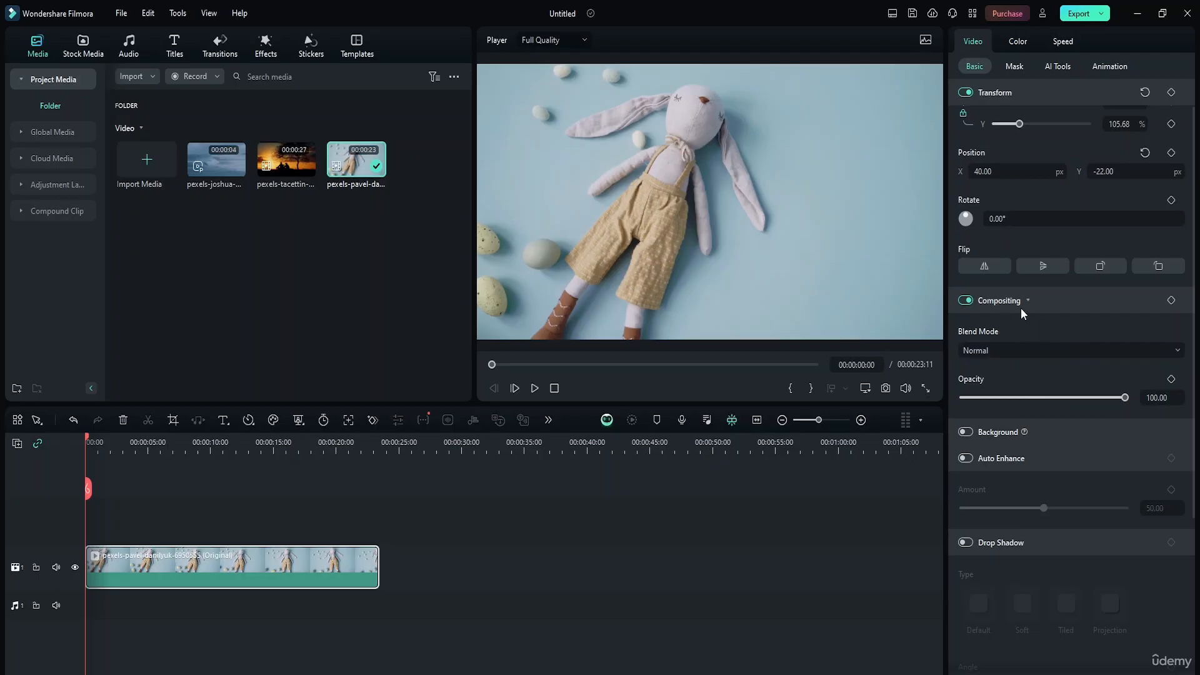
{"action": "left_click", "coordinate": [966, 301]}
{"action": "left_click", "coordinate": [967, 301]}
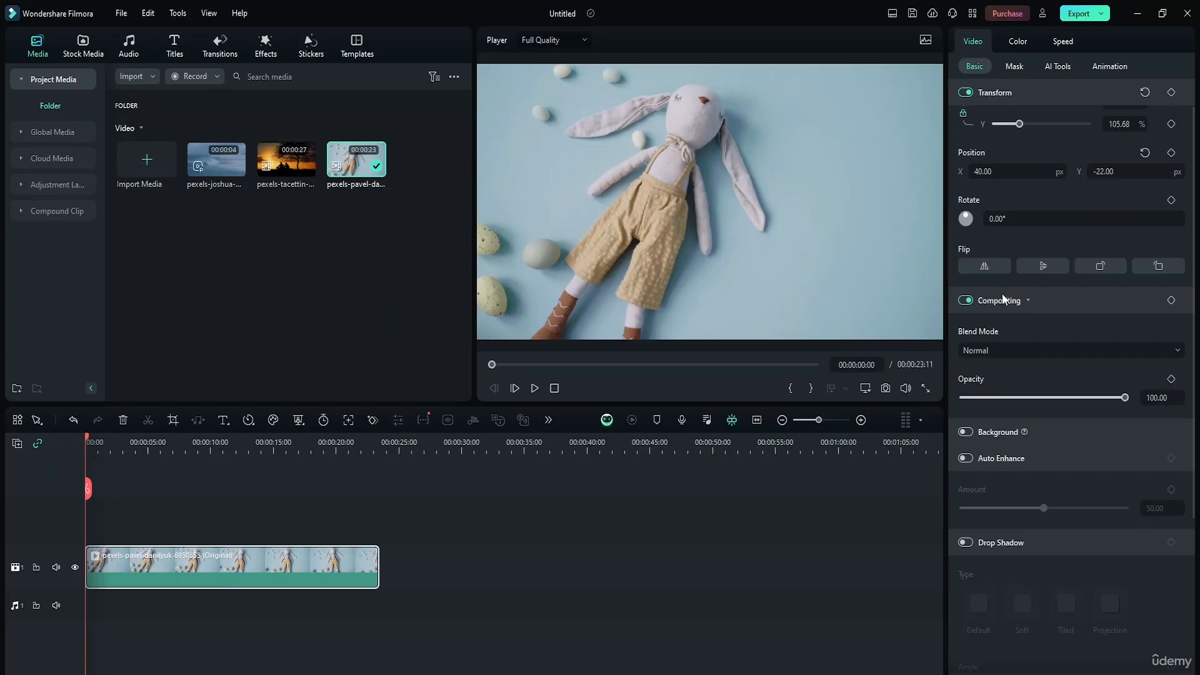
{"action": "left_click", "coordinate": [1022, 352]}
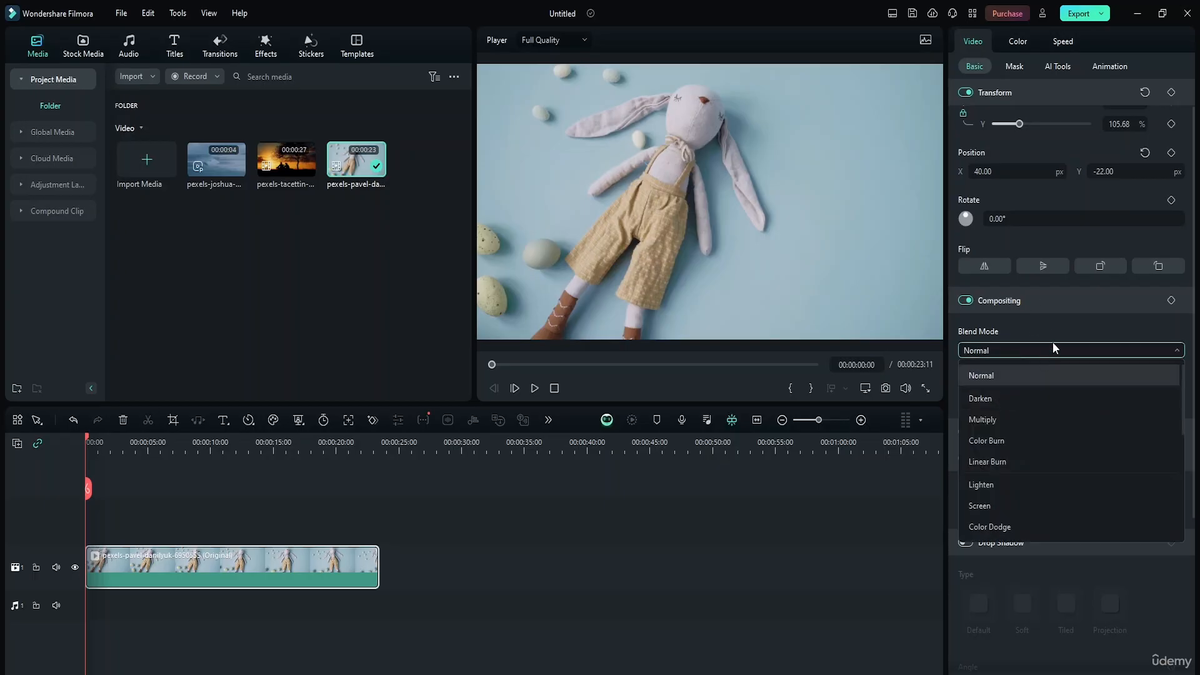
{"action": "left_click", "coordinate": [1066, 328]}
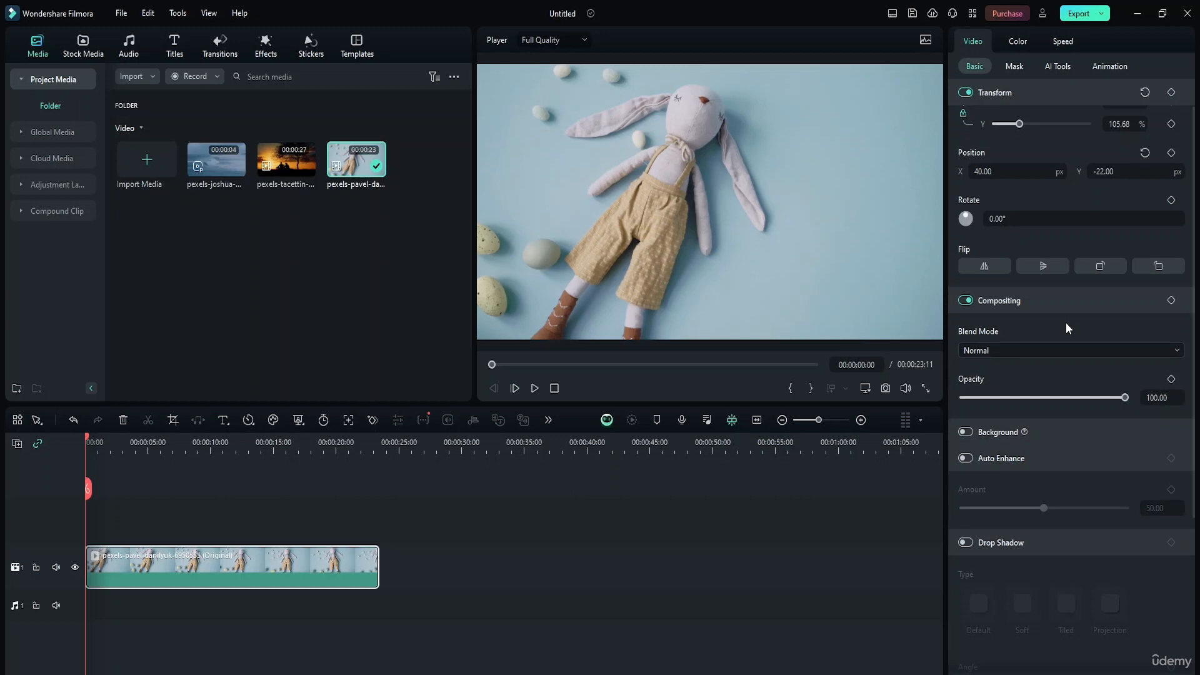
- Try the Darken, Multiply, Color Burn and Linear Burn blend modes on the doll clip
{"action": "left_click", "coordinate": [1051, 351]}
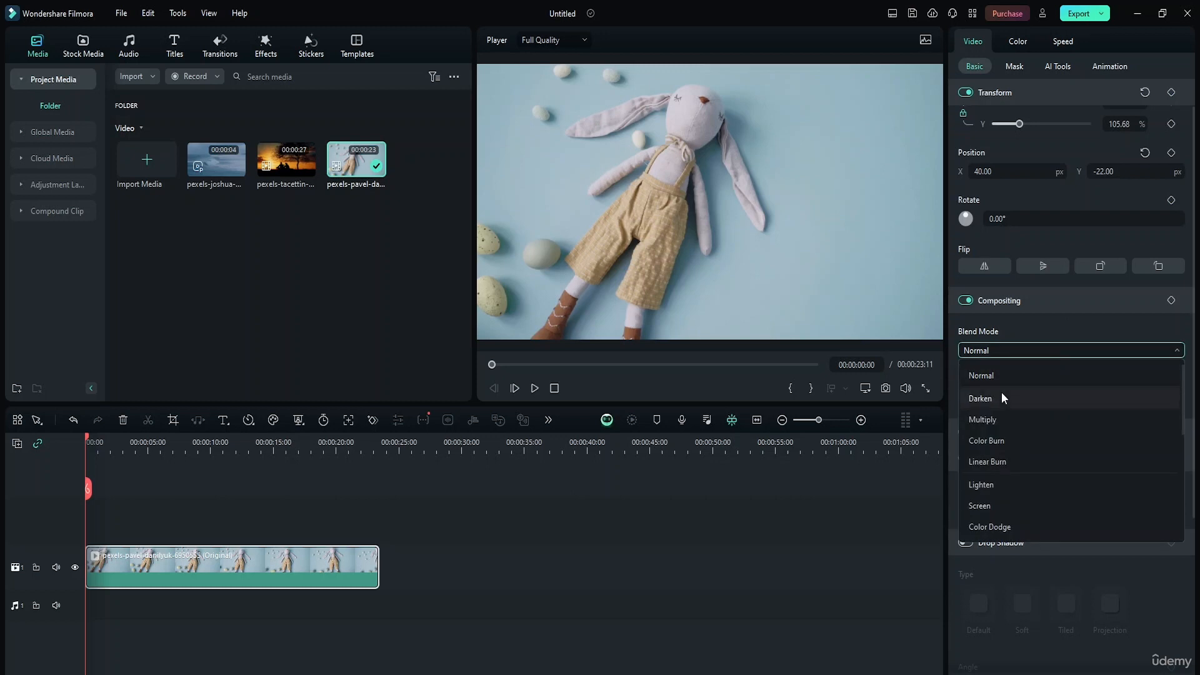
{"action": "left_click", "coordinate": [1002, 393]}
{"action": "left_click", "coordinate": [1032, 348]}
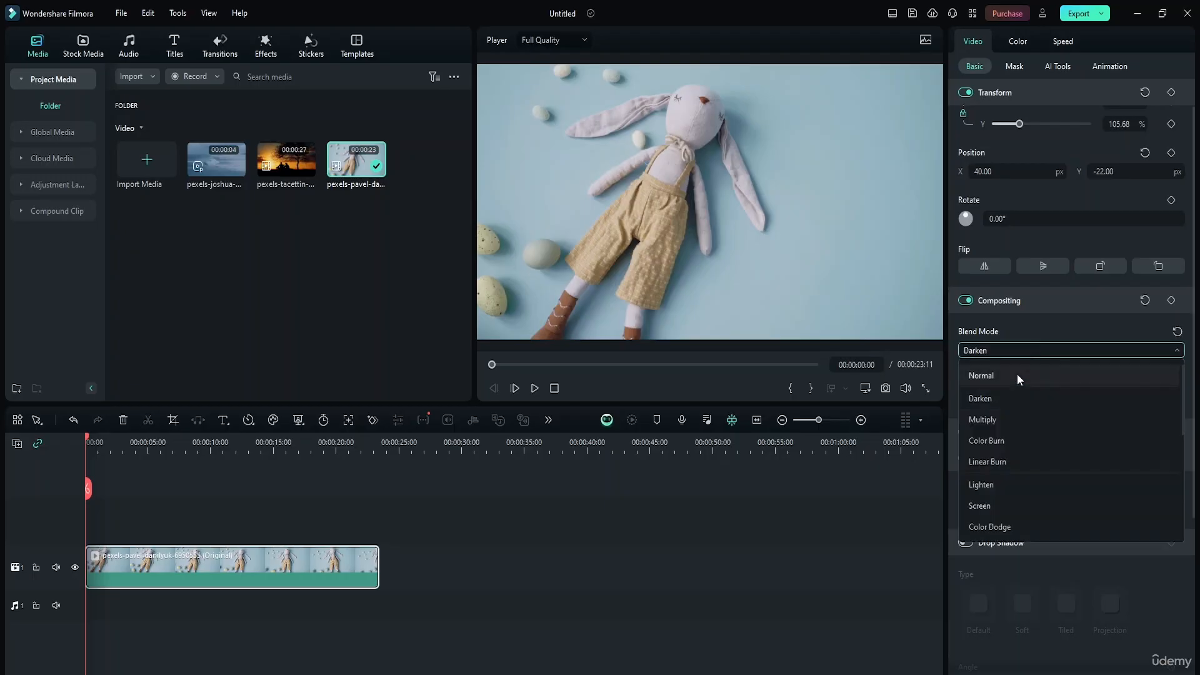
{"action": "left_click", "coordinate": [999, 417]}
{"action": "left_click", "coordinate": [1044, 351]}
{"action": "left_click", "coordinate": [1012, 432]}
{"action": "left_click", "coordinate": [1049, 350]}
{"action": "left_click", "coordinate": [1014, 458]}
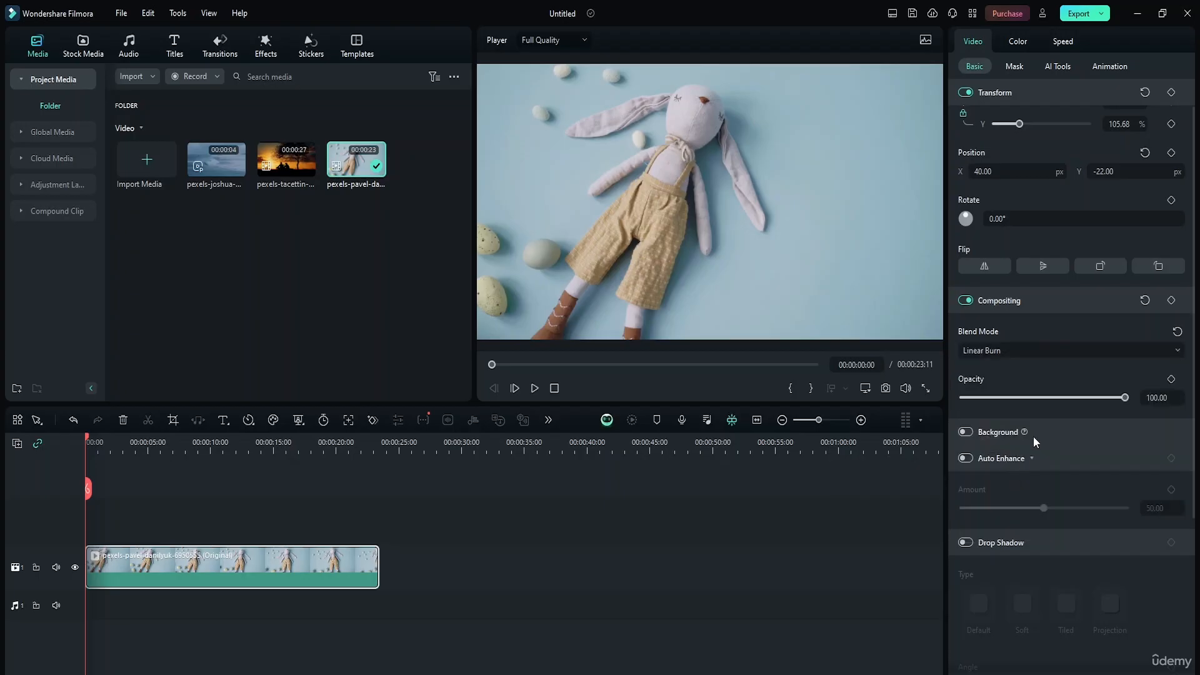
- Lower the doll clip's opacity to 56 and set its blend mode to Normal
{"action": "left_click_drag", "start_coordinate": [1128, 397], "coordinate": [1056, 398]}
{"action": "left_click", "coordinate": [1081, 354]}
{"action": "left_click", "coordinate": [1030, 375]}
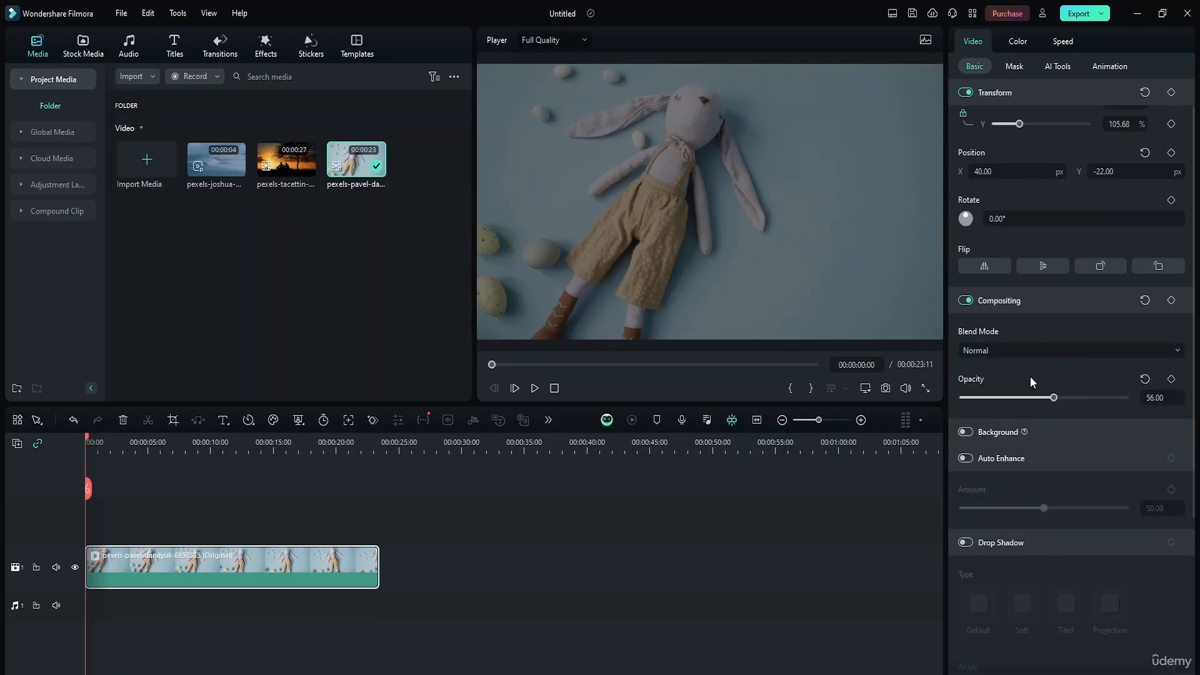
- Try the Multiply blend mode on the semi-transparent doll clip, and restore Normal mode with opacity 100
{"action": "left_click", "coordinate": [1064, 347]}
{"action": "left_click", "coordinate": [1009, 418]}
{"action": "left_click", "coordinate": [1069, 347]}
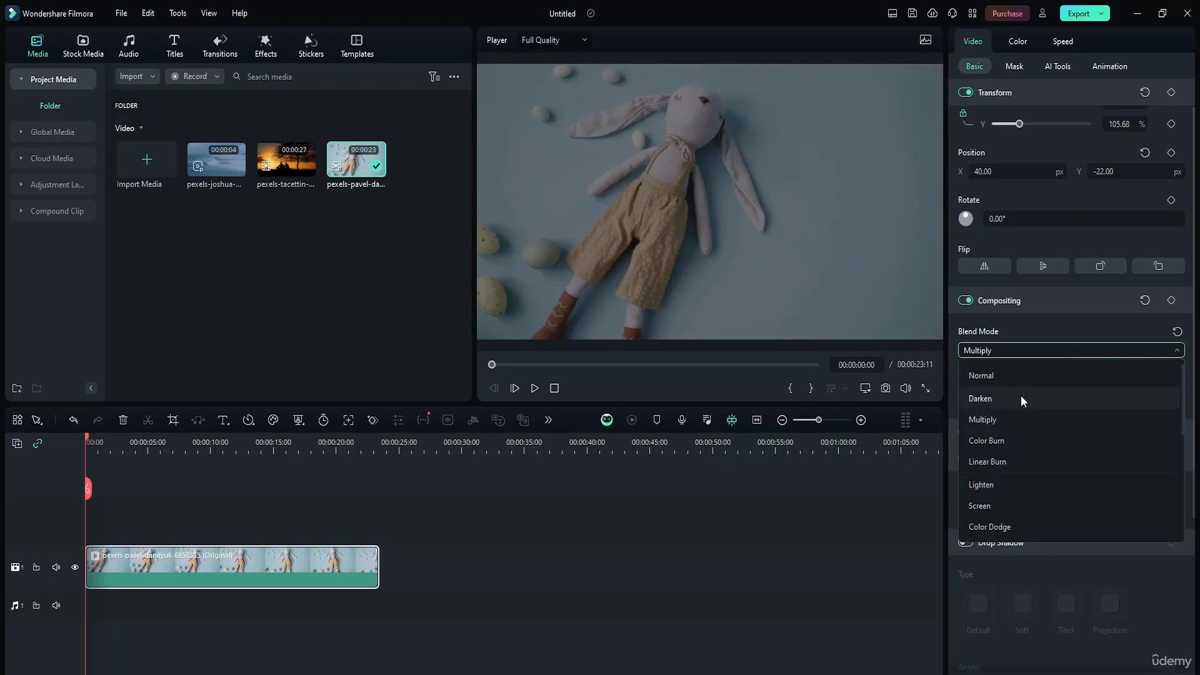
{"action": "left_click", "coordinate": [1040, 377]}
{"action": "left_click_drag", "start_coordinate": [1053, 398], "coordinate": [1152, 398]}
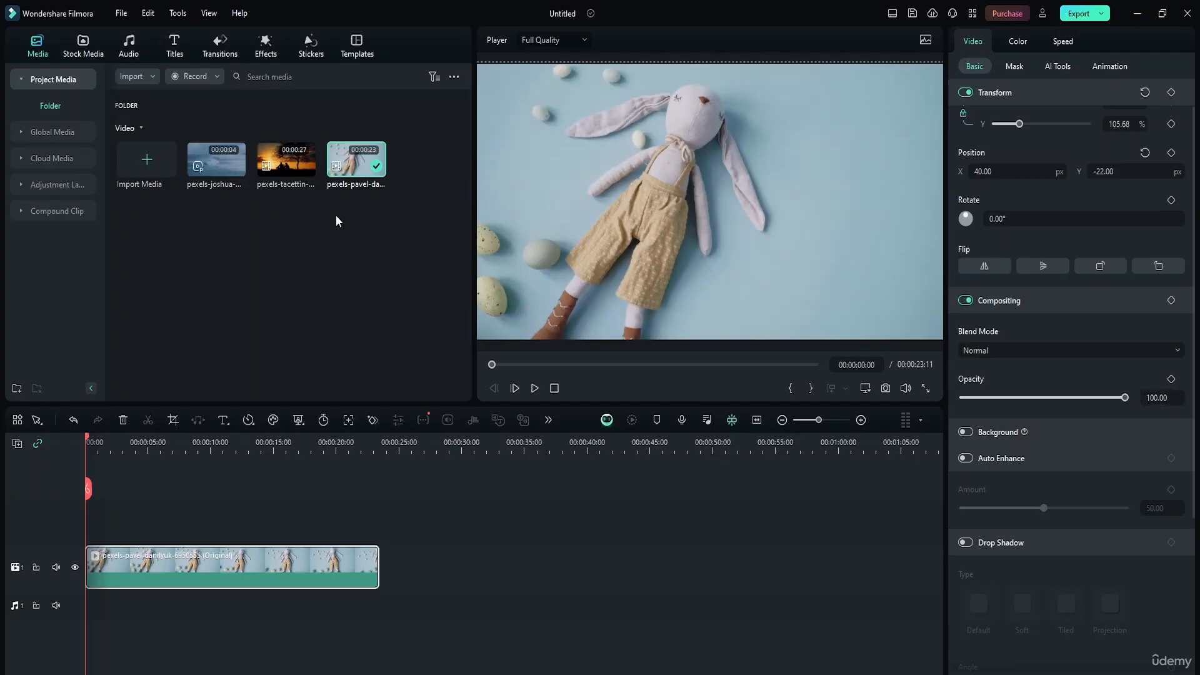
- Place the ocean wave clip on a track above the doll clip at about 2 seconds and show the frame at 00:00:03:16
{"action": "left_click", "coordinate": [285, 164]}
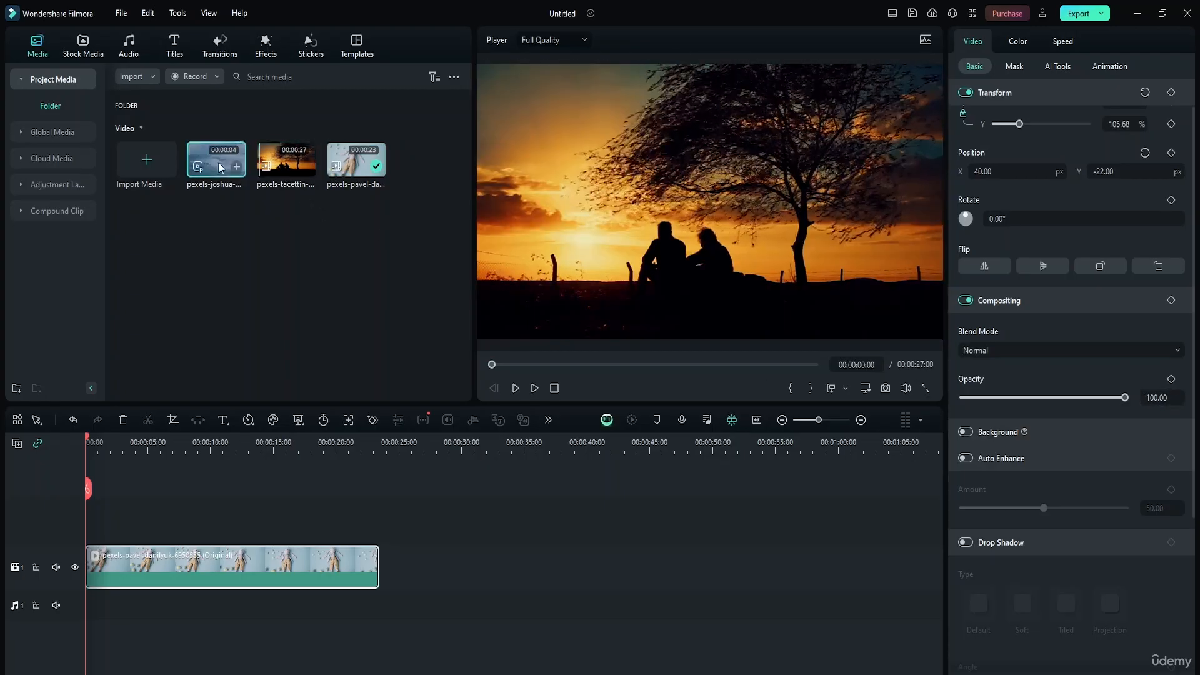
{"action": "left_click_drag", "start_coordinate": [219, 162], "coordinate": [137, 524]}
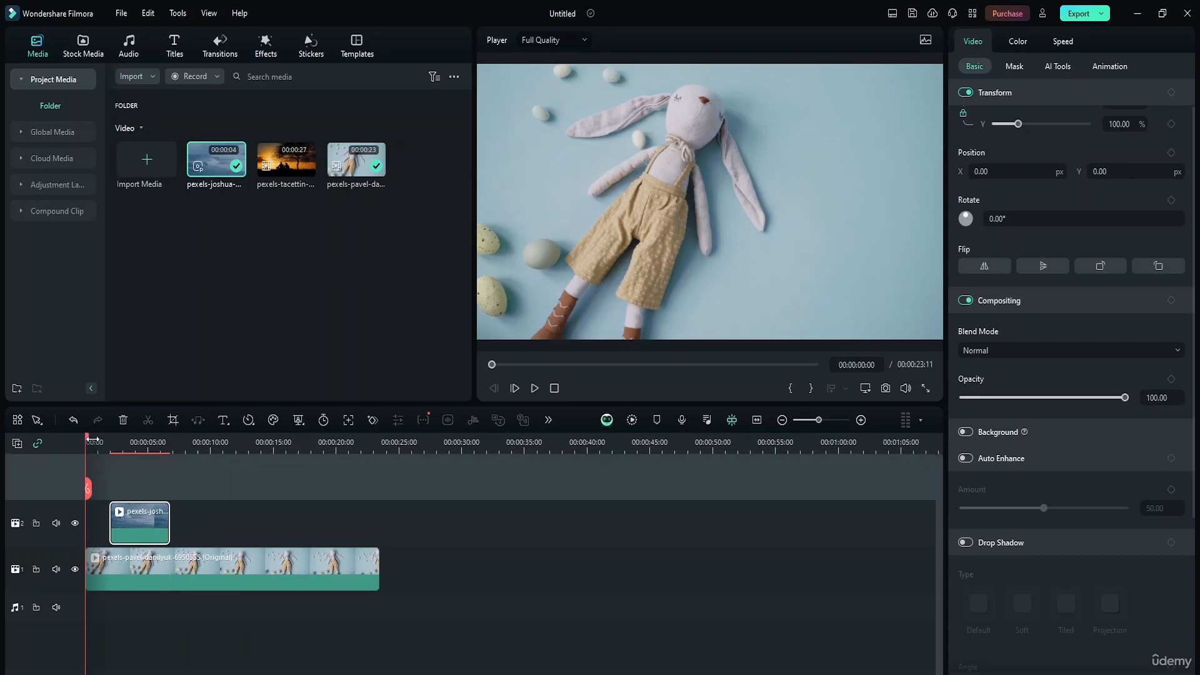
{"action": "left_click_drag", "start_coordinate": [96, 441], "coordinate": [131, 446]}
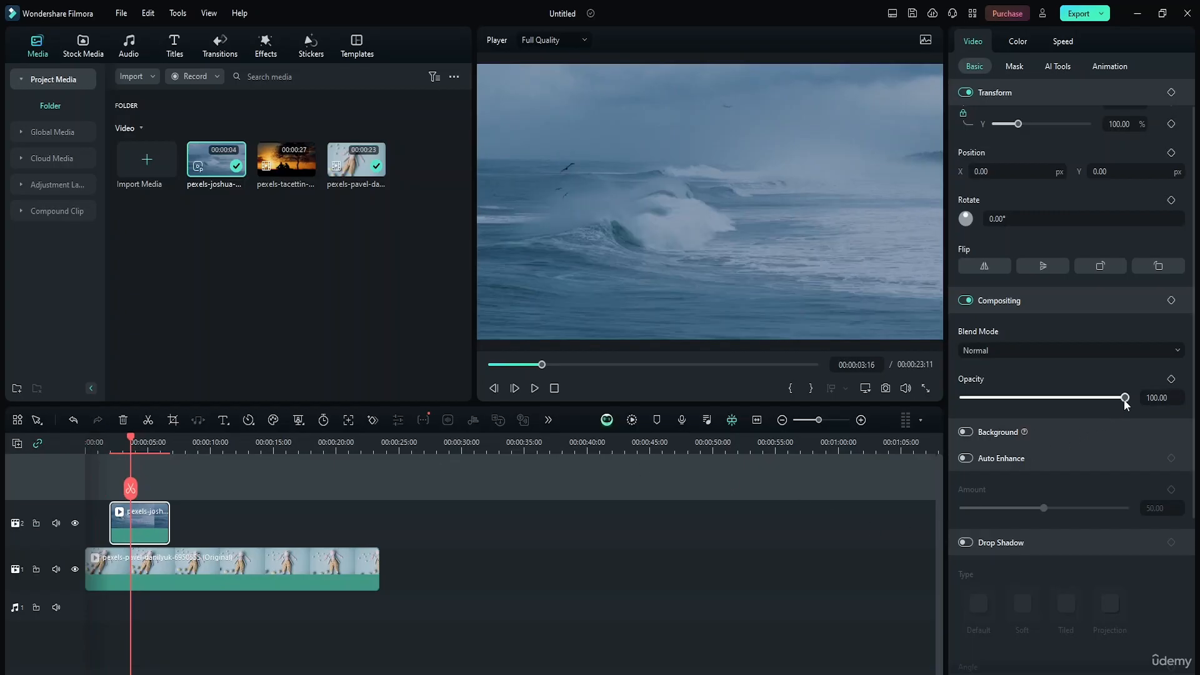
- Set the wave clip's blend mode to Color Burn, keeping its opacity at 100
{"action": "mouse_move", "coordinate": [1124, 398]}
{"action": "left_mouse_down"}
{"action": "mouse_move", "coordinate": [1074, 400]}
{"action": "mouse_move", "coordinate": [1142, 400]}
{"action": "left_mouse_up"}
{"action": "left_click", "coordinate": [1053, 351]}
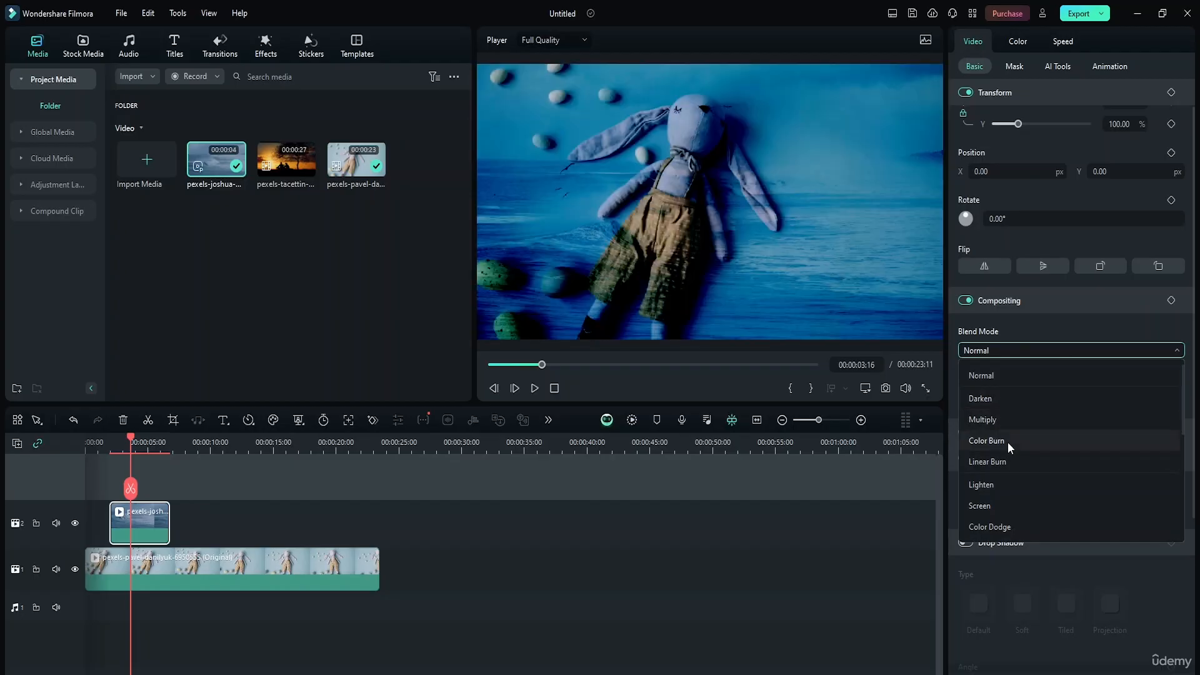
{"action": "left_click", "coordinate": [1008, 441]}
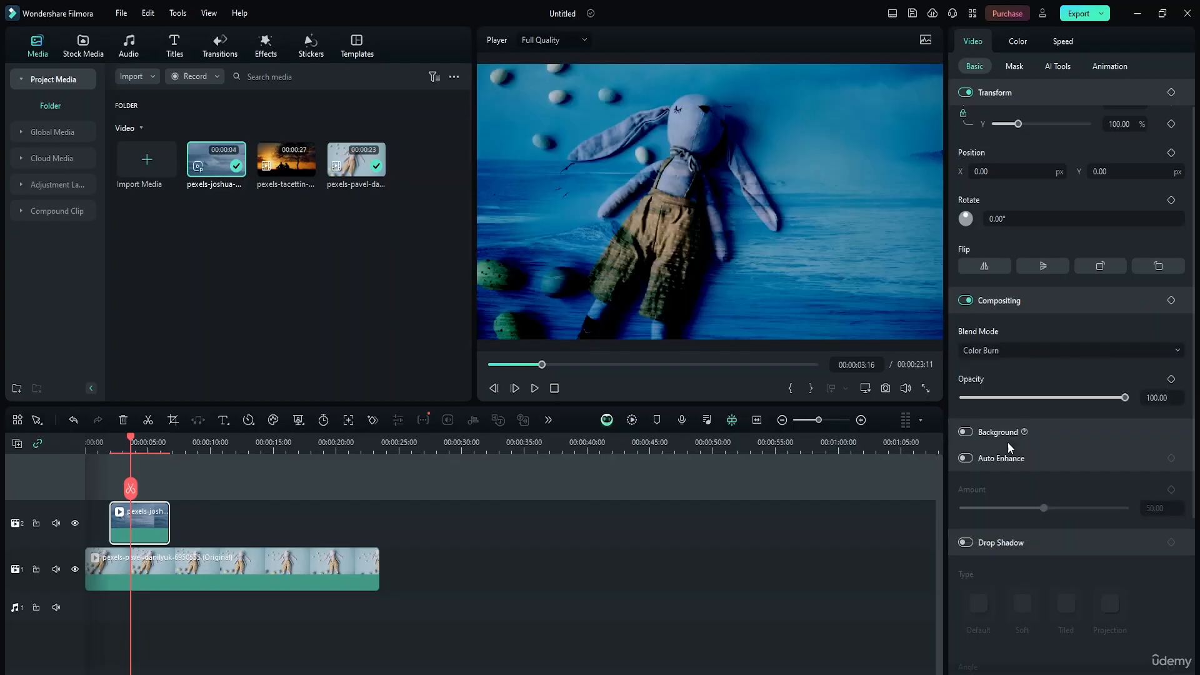
- Play the timeline from the start to review the blended clips, replay the overlap, and stop playback
{"action": "left_click", "coordinate": [130, 460]}
{"action": "left_click_drag", "start_coordinate": [133, 436], "coordinate": [73, 440]}
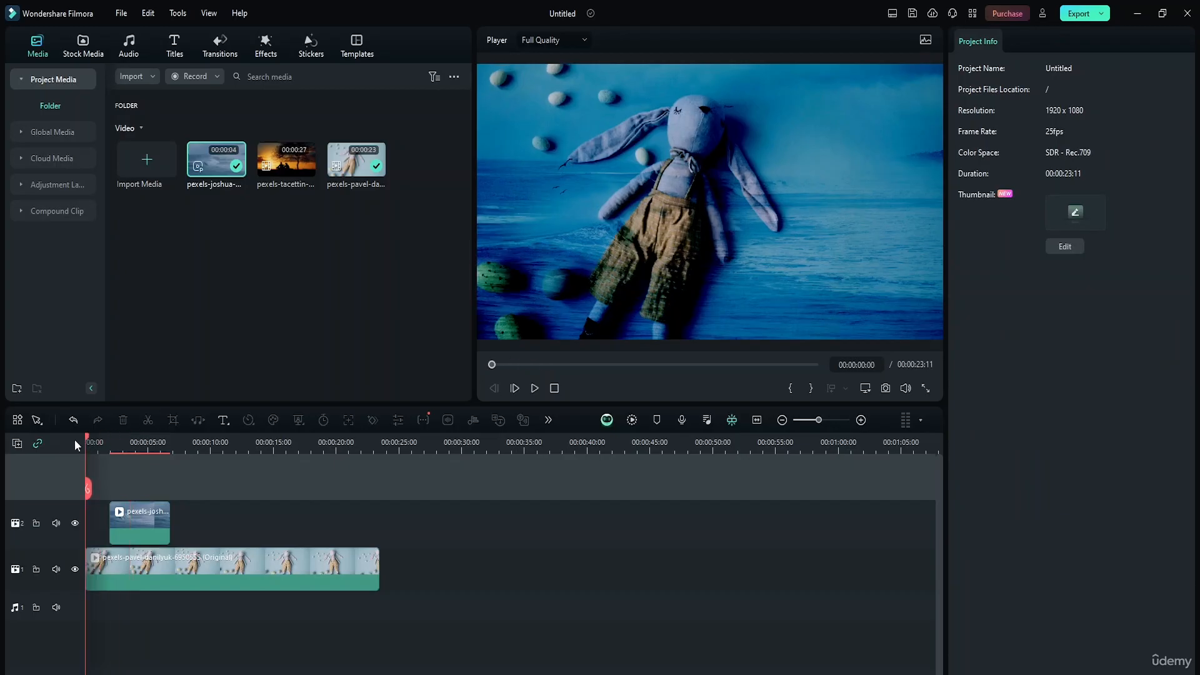
{"action": "left_click", "coordinate": [535, 388]}
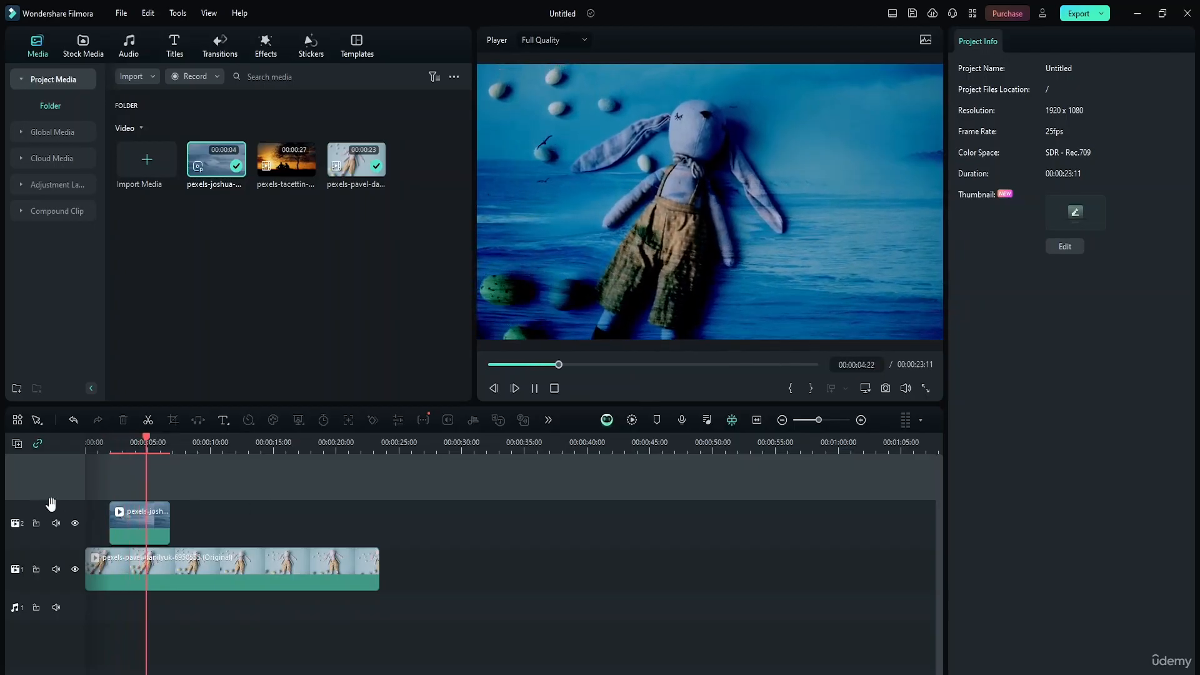
{"action": "left_click_drag", "start_coordinate": [159, 436], "coordinate": [88, 442]}
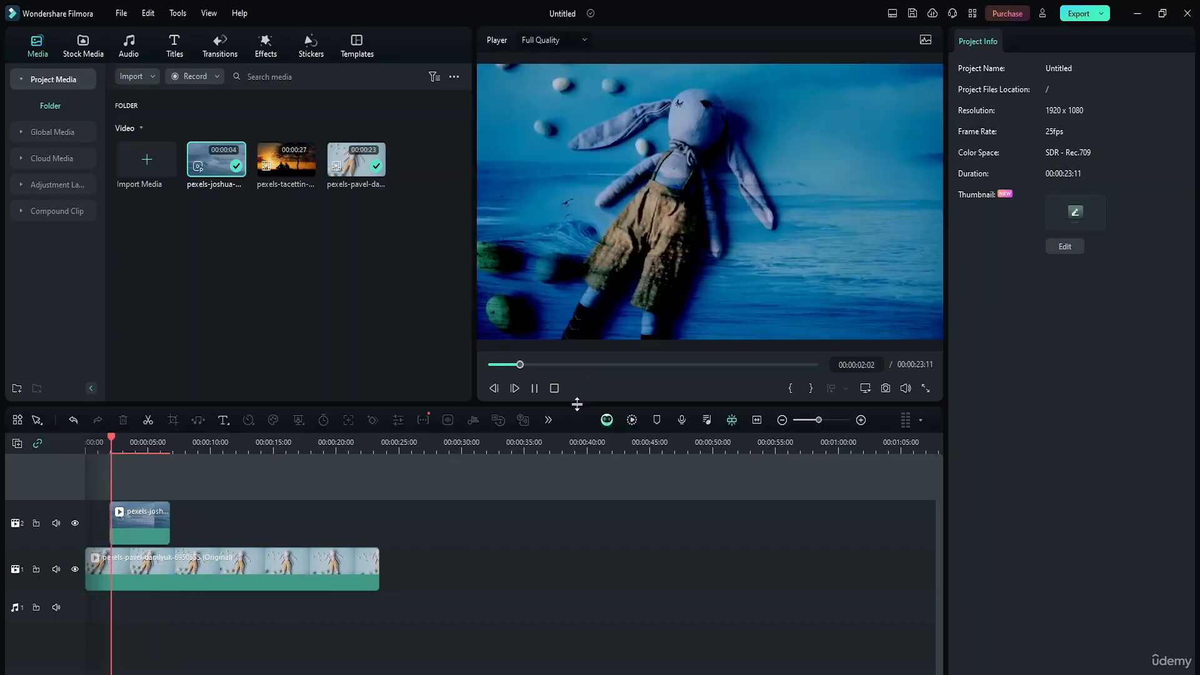
{"action": "left_click", "coordinate": [554, 388]}
- Lower the wave clip's opacity to 71 and show the blended frame at 00:00:04:06
{"action": "left_click", "coordinate": [141, 518]}
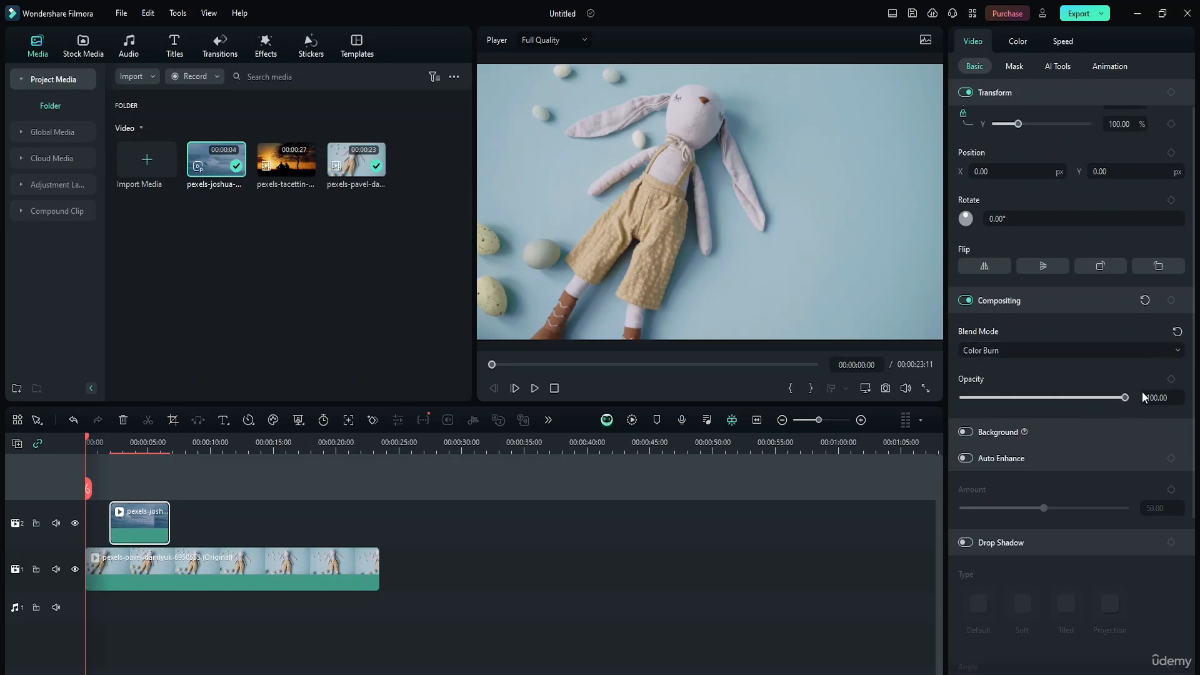
{"action": "left_click_drag", "start_coordinate": [1113, 397], "coordinate": [1077, 397]}
{"action": "left_click_drag", "start_coordinate": [88, 442], "coordinate": [138, 442]}
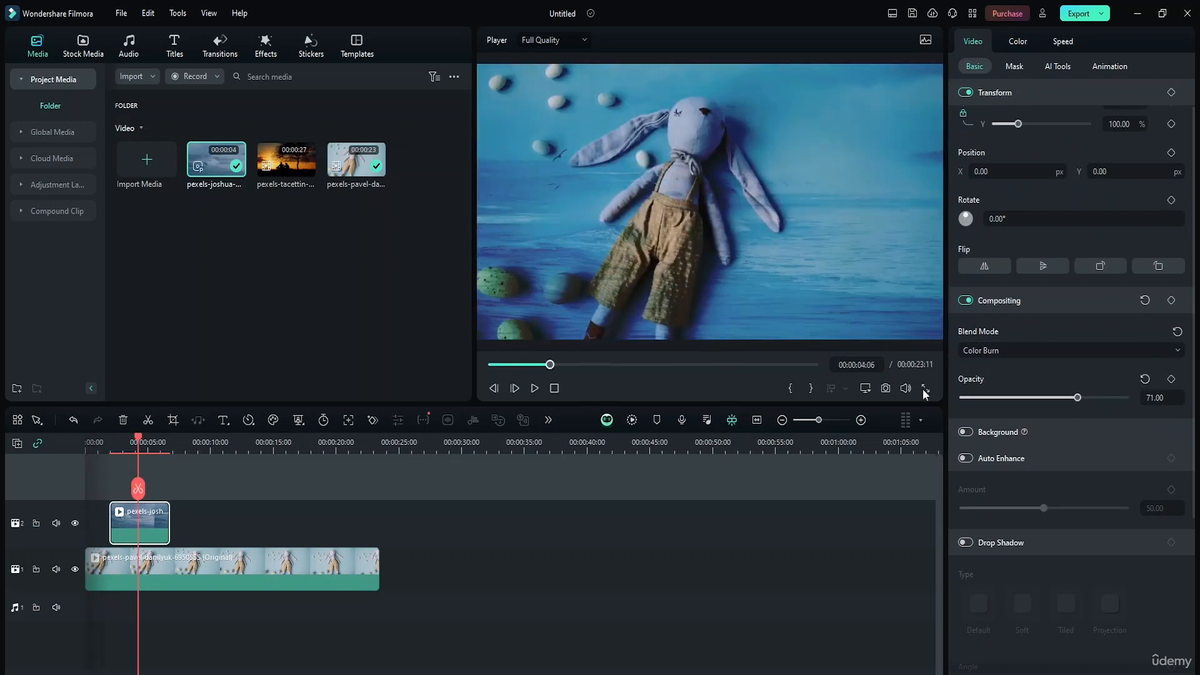
- Preview the Normal blend mode on the wave clip, keep Color Burn, and restore the opacity to 100
{"action": "left_click", "coordinate": [1079, 397]}
{"action": "left_click", "coordinate": [1094, 351]}
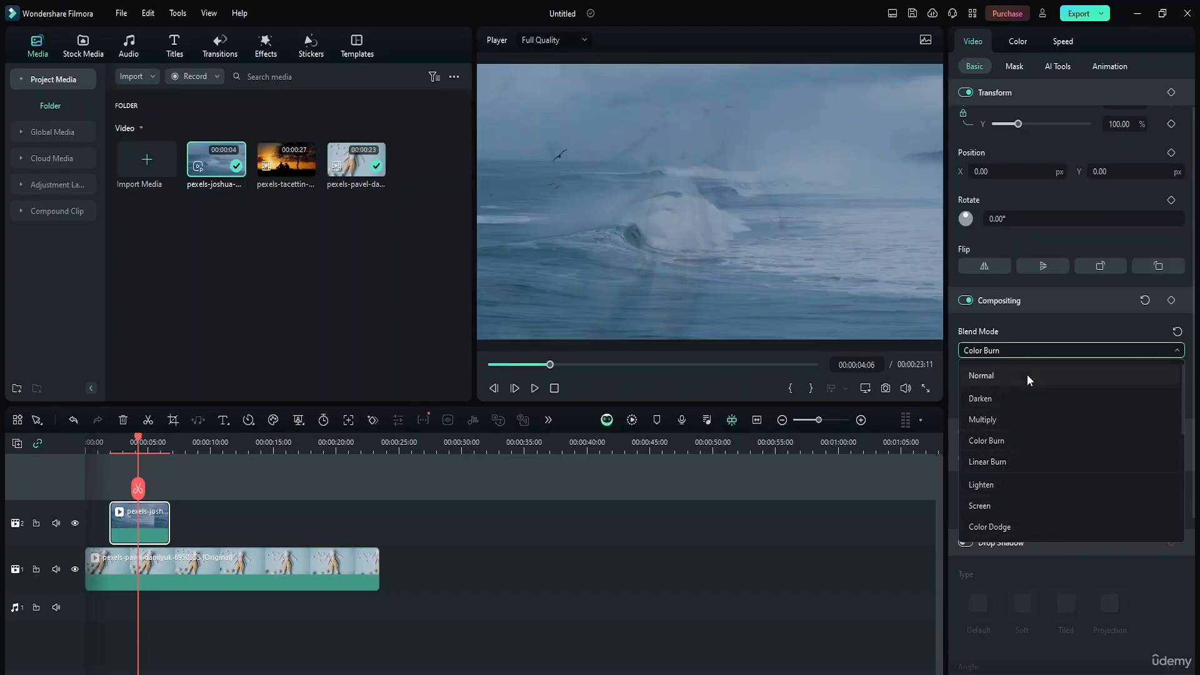
{"action": "left_click", "coordinate": [1043, 352]}
{"action": "left_click_drag", "start_coordinate": [1110, 398], "coordinate": [1125, 397]}
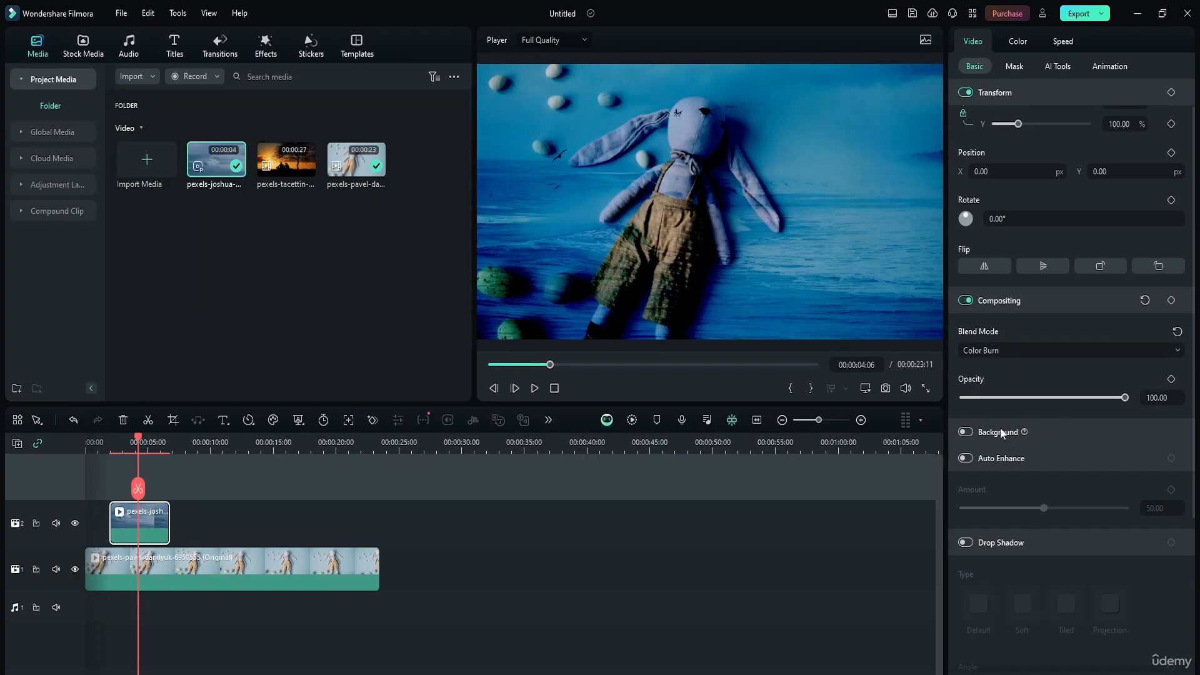
- Enable the wave clip's Background setting and change its type from Blur to Color
{"action": "left_click", "coordinate": [965, 432]}
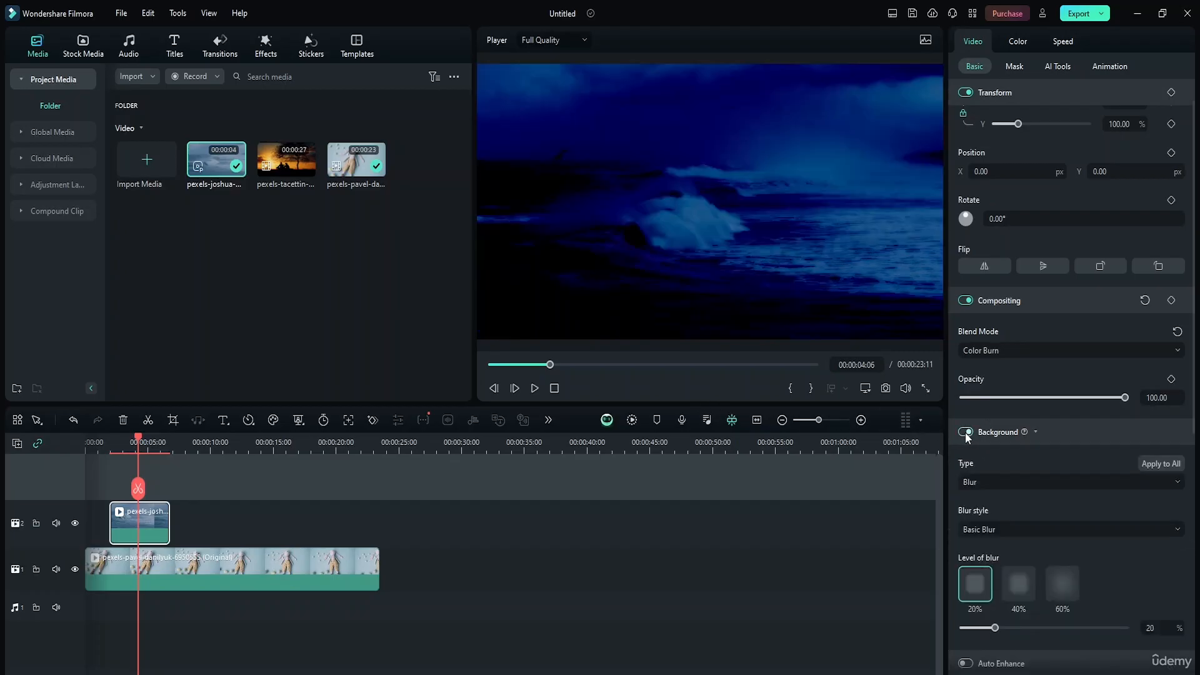
{"action": "left_click", "coordinate": [1004, 481]}
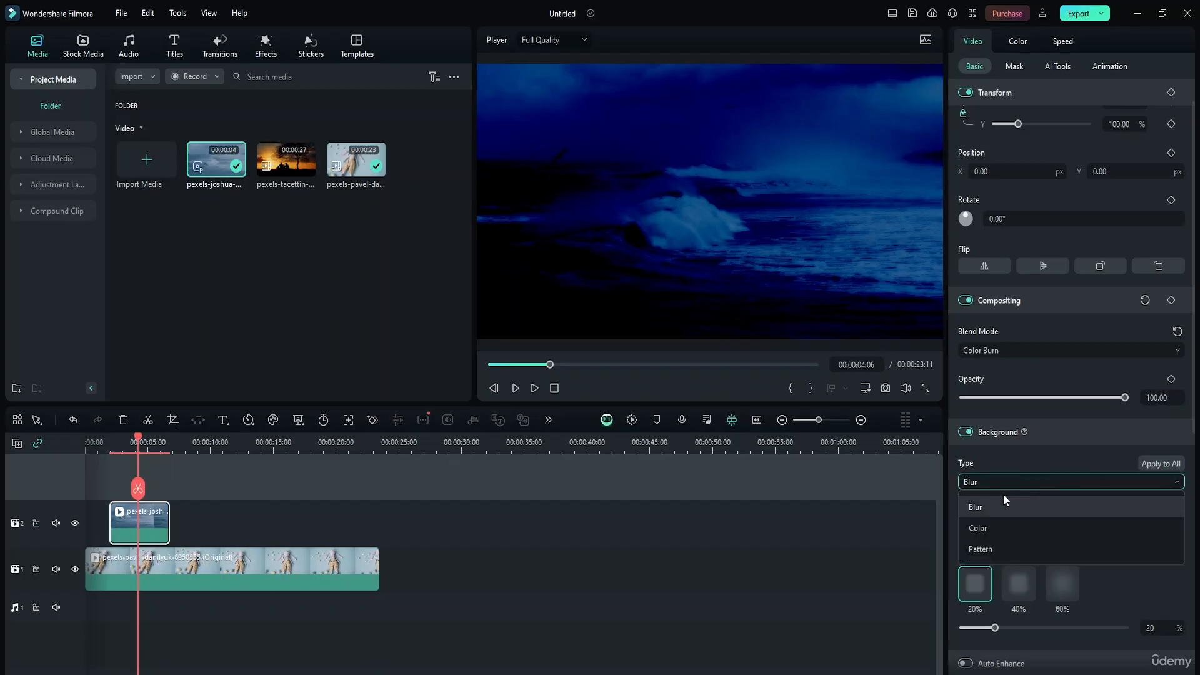
{"action": "left_click", "coordinate": [1018, 527]}
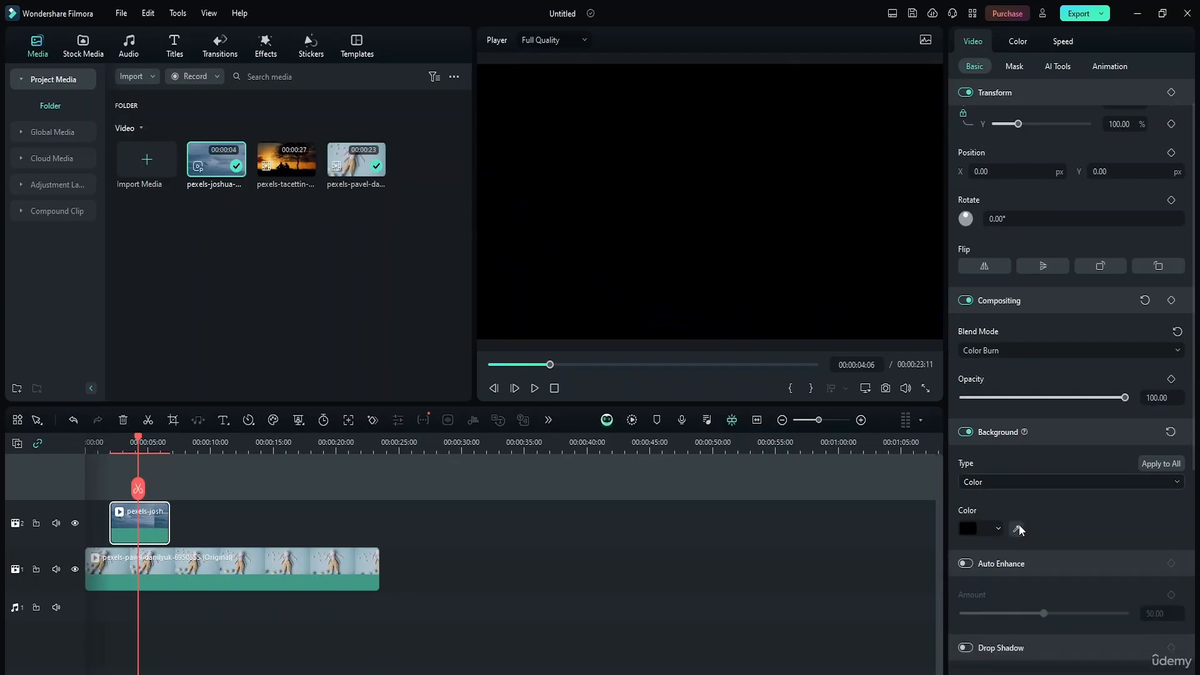
{"action": "left_click", "coordinate": [1021, 483]}
{"action": "left_click", "coordinate": [1032, 482]}
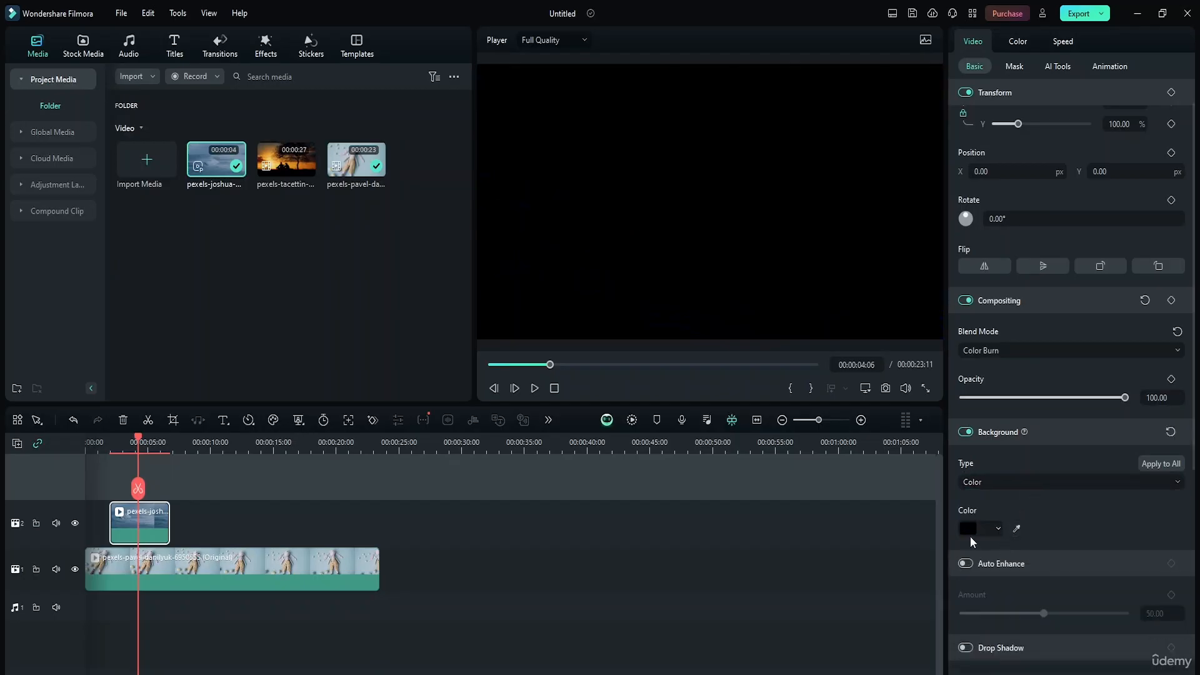
- Change the wave clip's background type to Pattern, browse the available patterns, and turn the Background setting off
{"action": "left_click", "coordinate": [1032, 486]}
{"action": "left_click", "coordinate": [979, 549]}
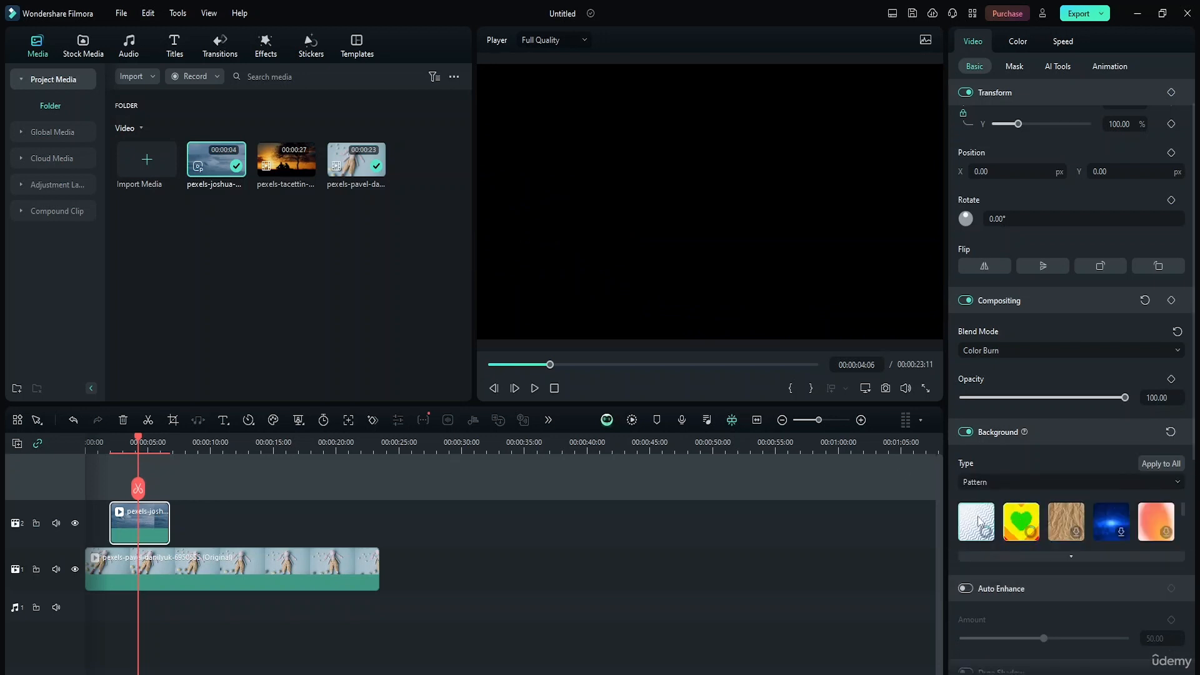
{"action": "scroll", "coordinate": [1000, 465], "scroll_direction": "down", "scroll_amount": 3}
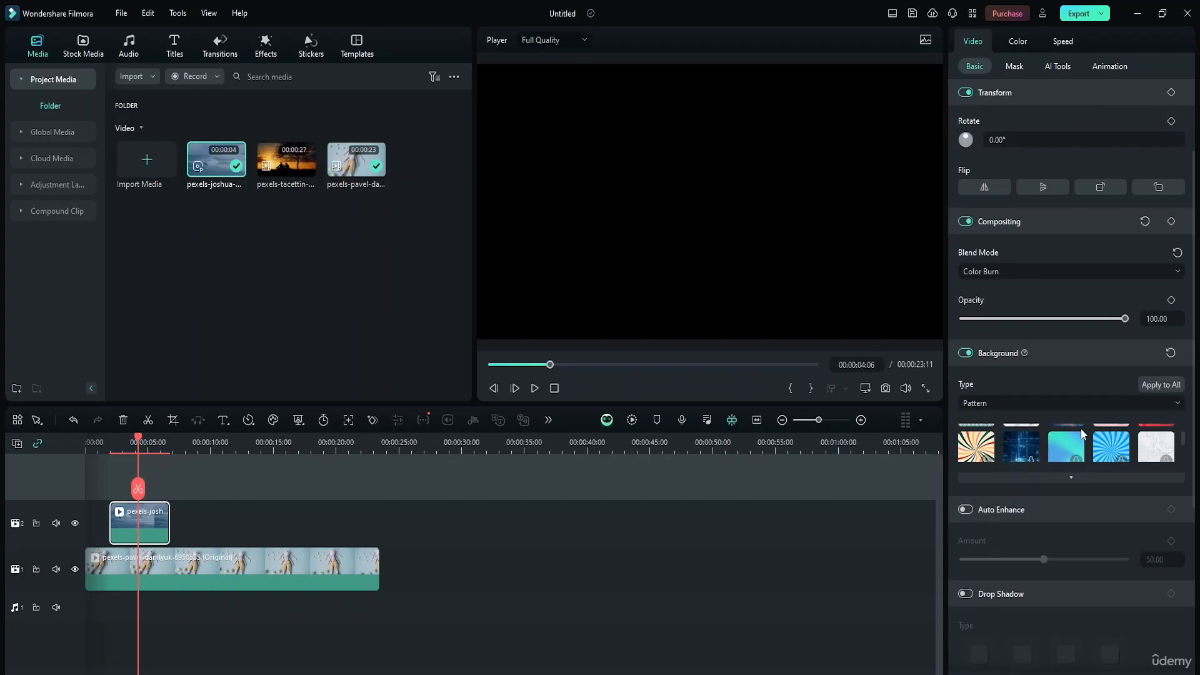
{"action": "scroll", "coordinate": [1025, 444], "scroll_direction": "up", "scroll_amount": 2}
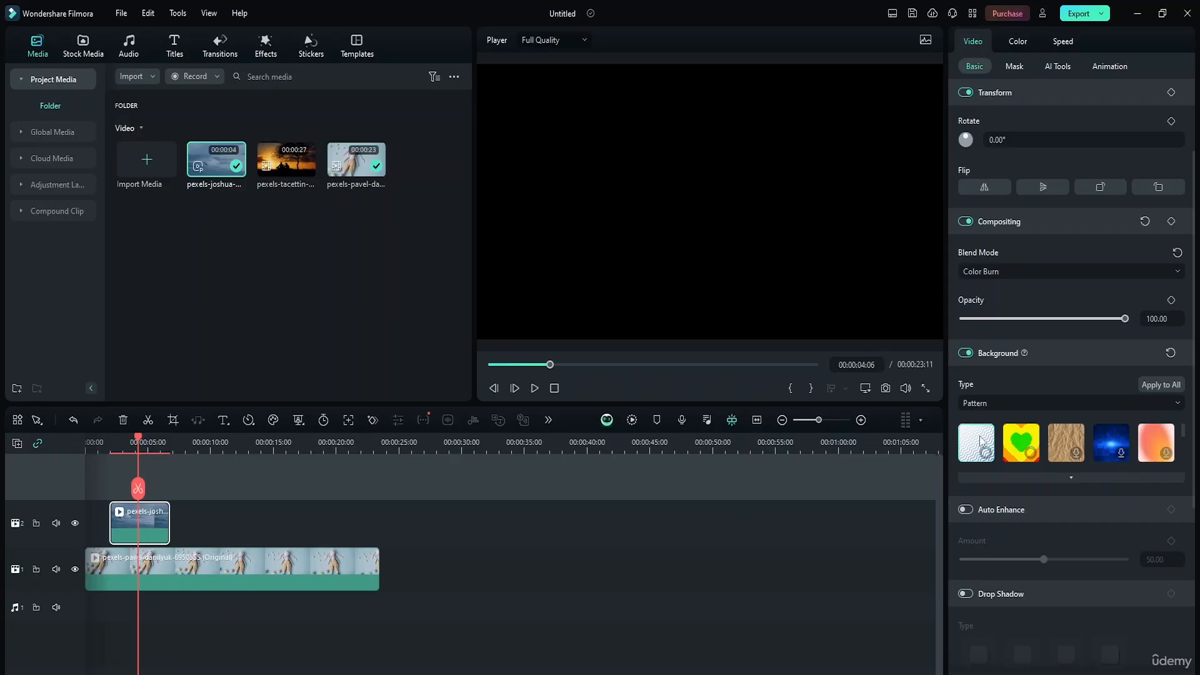
{"action": "left_click", "coordinate": [1175, 405]}
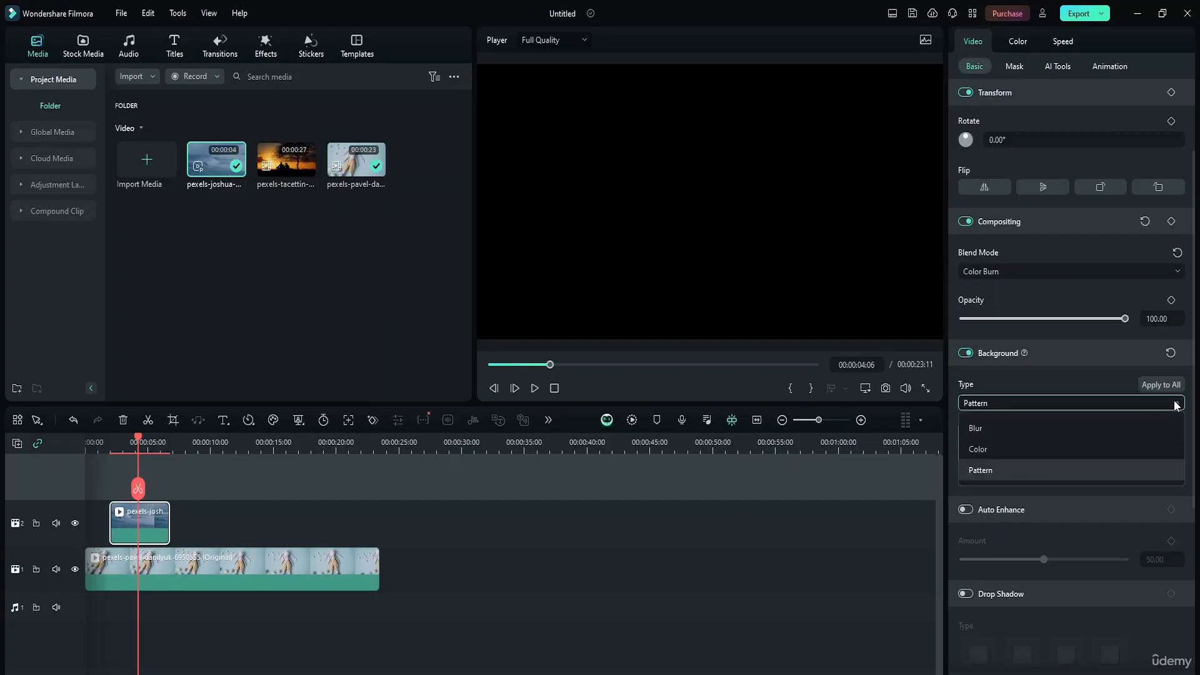
{"action": "left_click", "coordinate": [966, 354]}
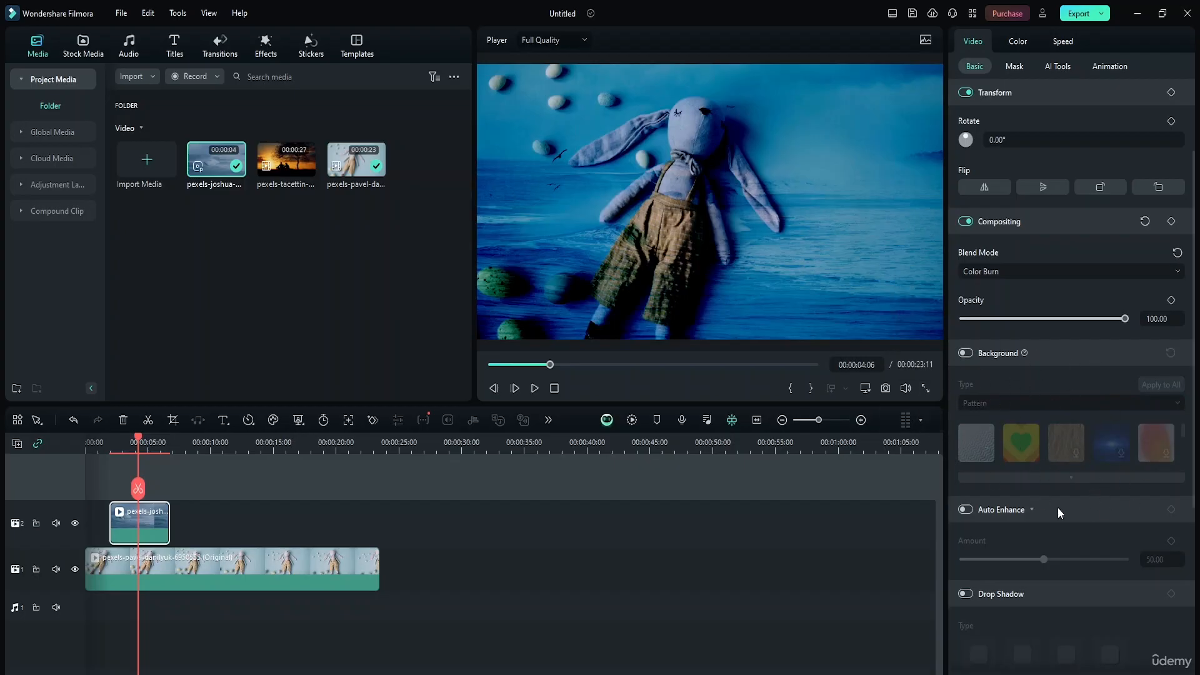
- Enable Auto Enhance on the wave clip and raise its amount to 100, moving the clip along the upper track and back to compare
{"action": "scroll", "coordinate": [1058, 512], "scroll_direction": "down", "scroll_amount": 1}
{"action": "left_click", "coordinate": [966, 431]}
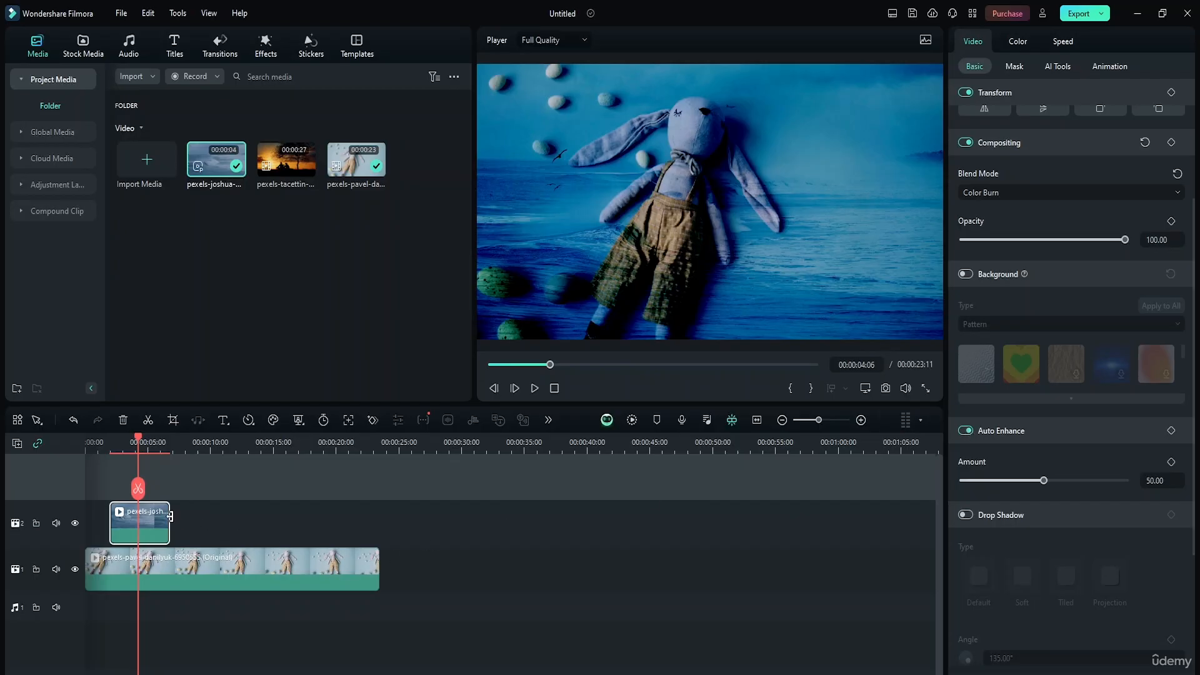
{"action": "left_click_drag", "start_coordinate": [169, 524], "coordinate": [338, 525]}
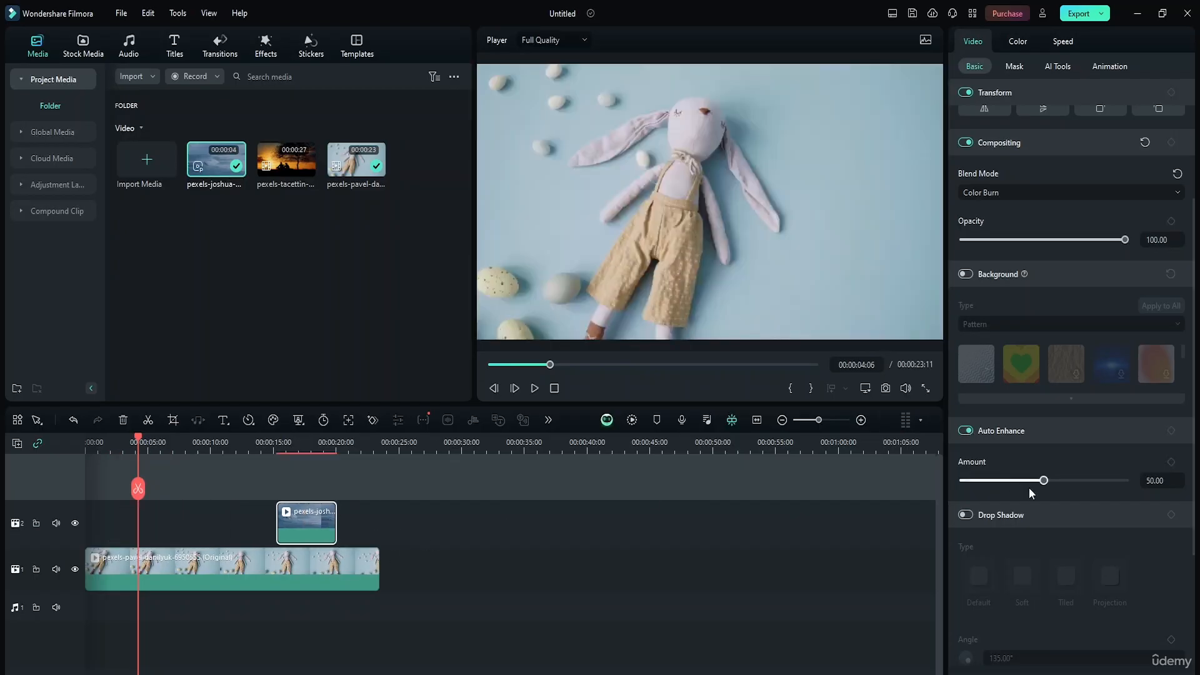
{"action": "left_click_drag", "start_coordinate": [1043, 480], "coordinate": [1077, 485]}
{"action": "left_click_drag", "start_coordinate": [331, 530], "coordinate": [172, 531]}
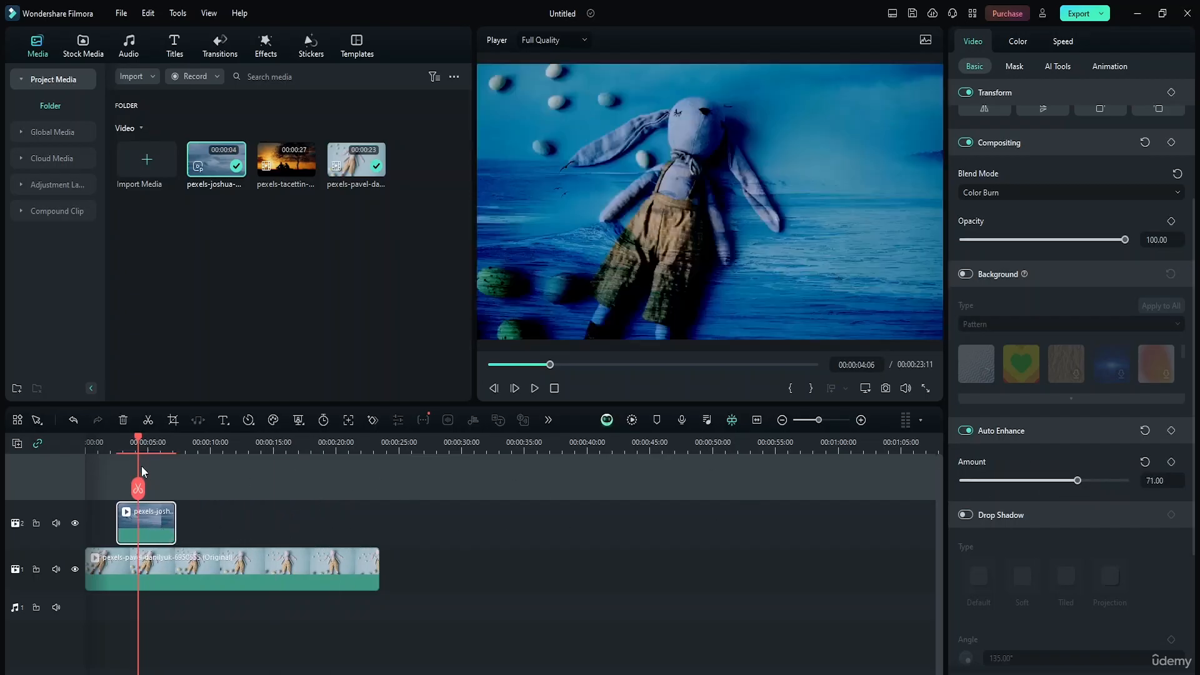
{"action": "left_click_drag", "start_coordinate": [1079, 481], "coordinate": [1141, 482]}
- Enable Drop Shadow on the wave clip, compare the Soft and Tiled types, and choose Projection
{"action": "scroll", "coordinate": [1060, 505], "scroll_direction": "down", "scroll_amount": 3}
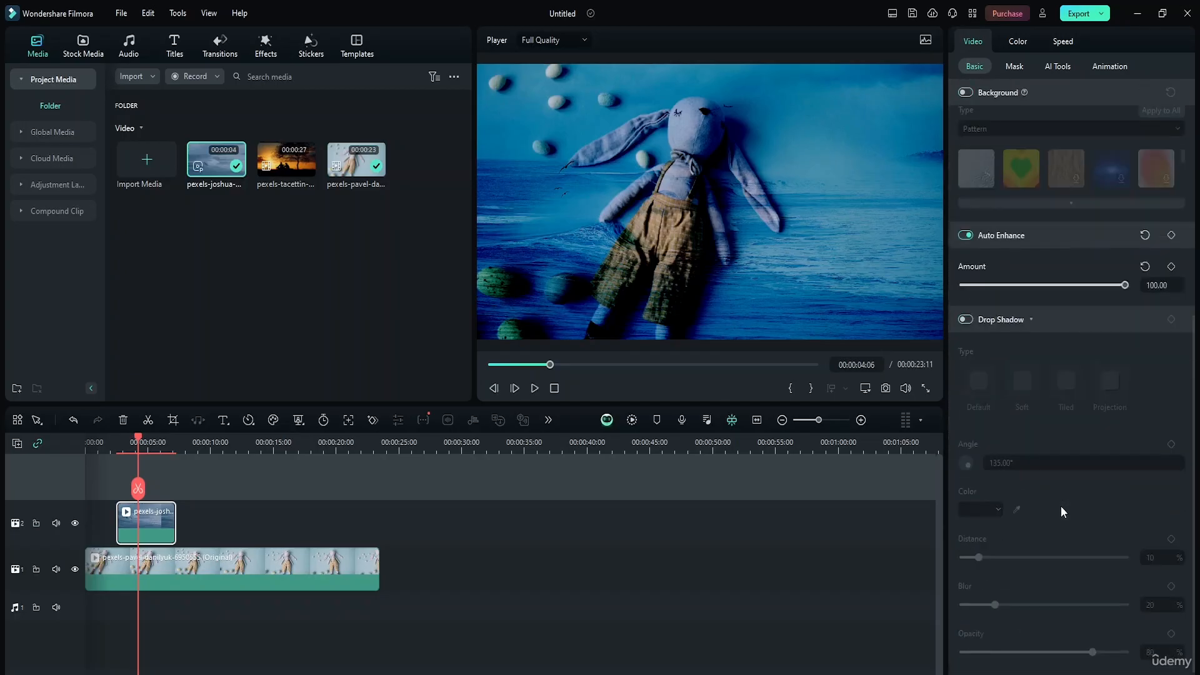
{"action": "left_click", "coordinate": [966, 319]}
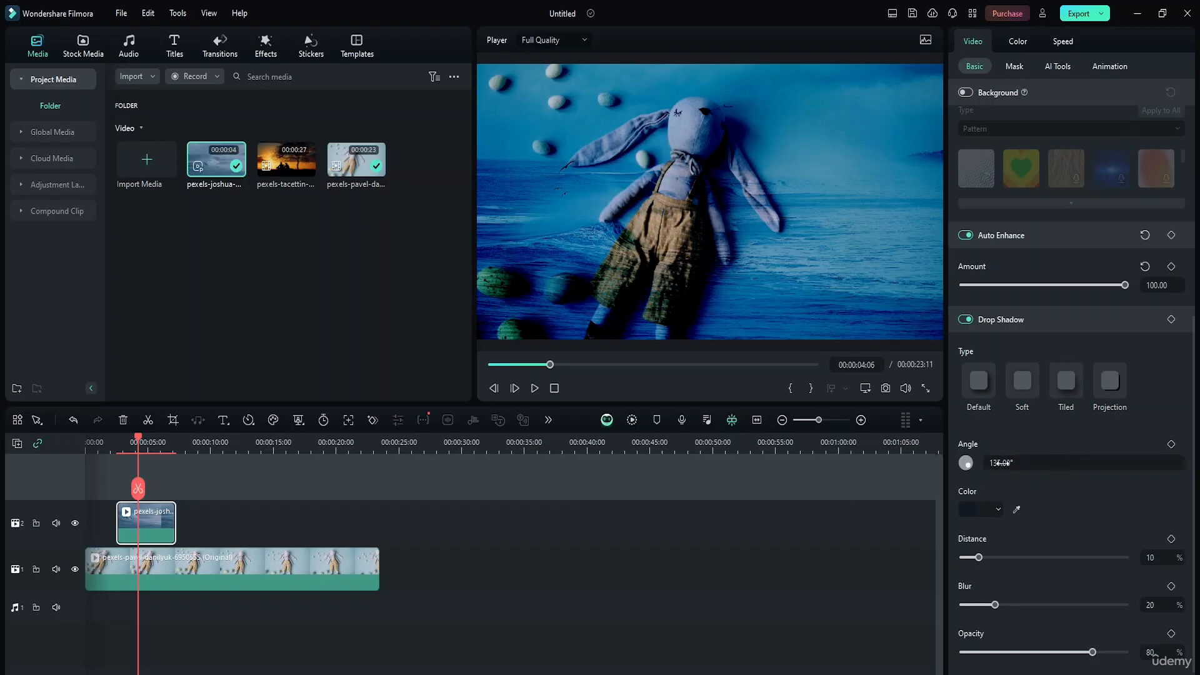
{"action": "left_click", "coordinate": [1023, 388]}
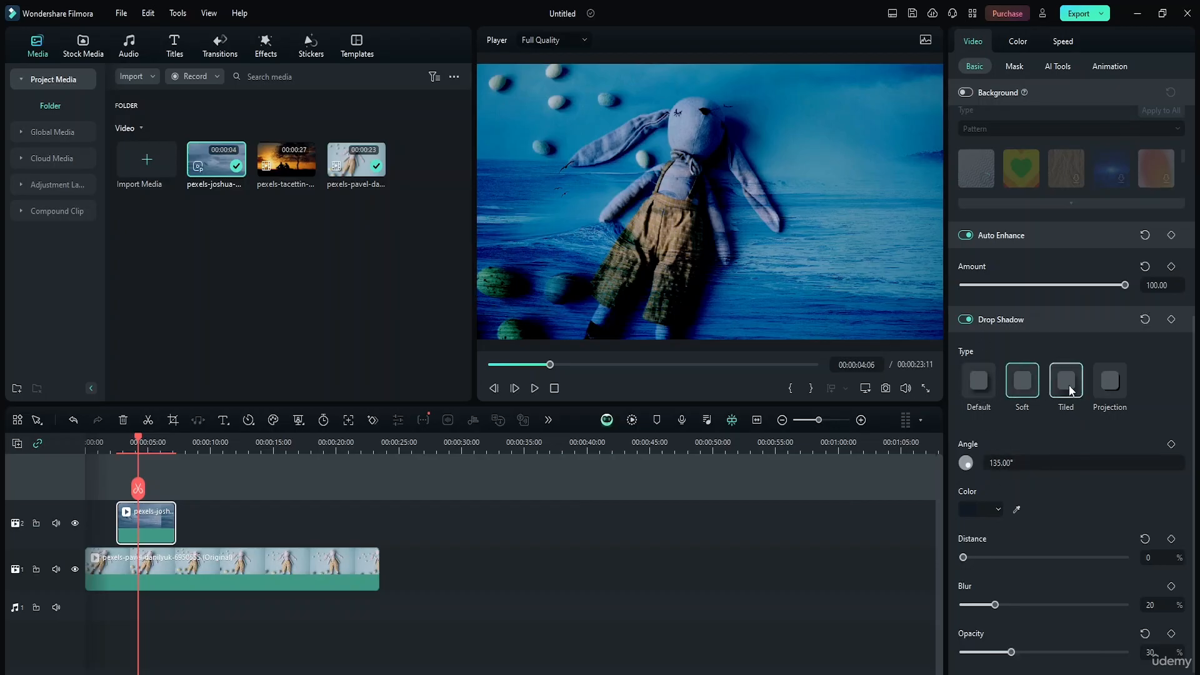
{"action": "left_click", "coordinate": [1068, 385]}
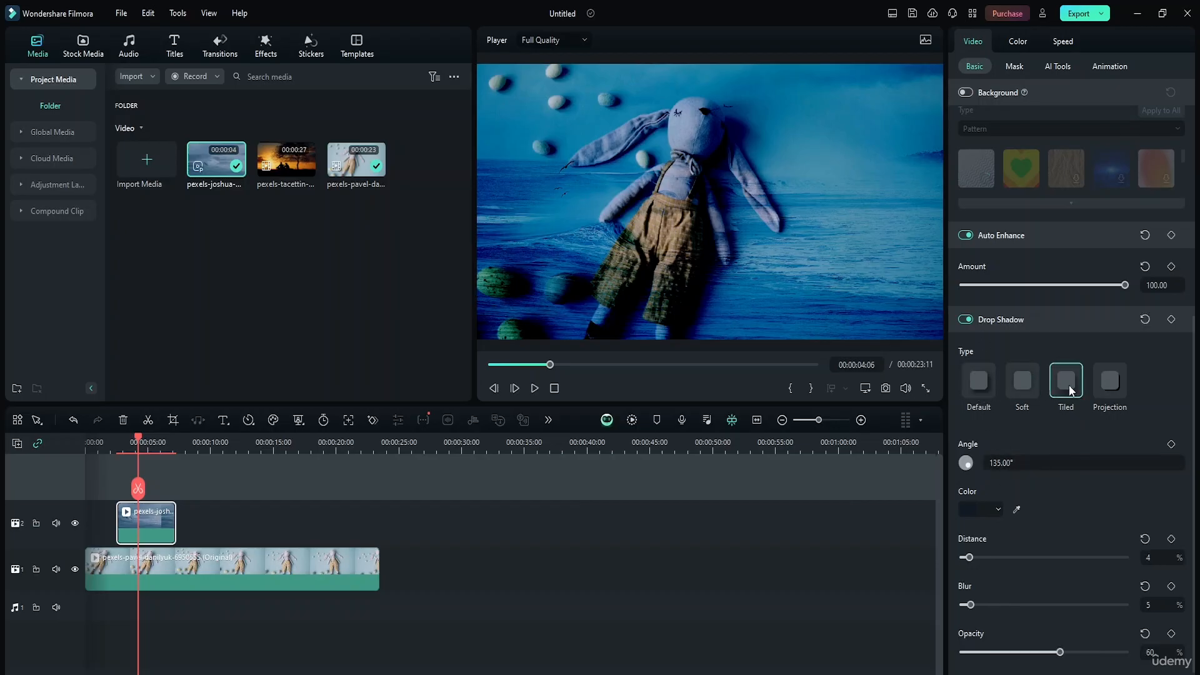
{"action": "left_click", "coordinate": [1119, 391]}
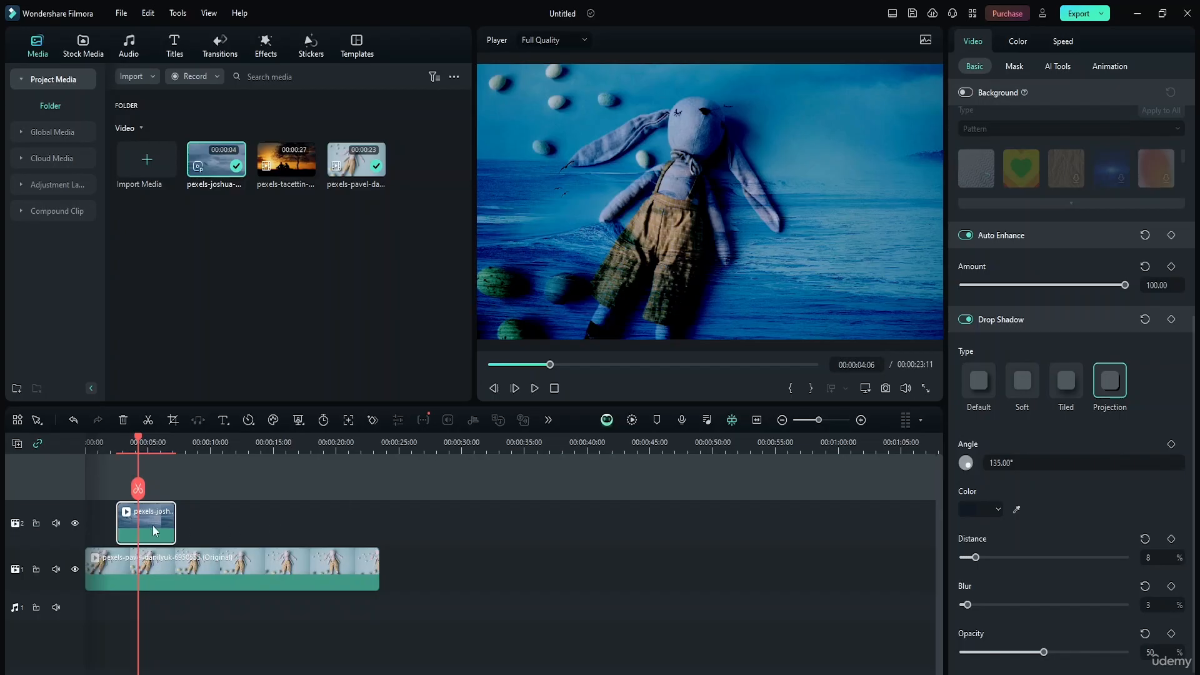
- Crop the wave clip to a smaller area around the breaking wave, and show the blended frame at 00:00:06:09
{"action": "left_click", "coordinate": [173, 419]}
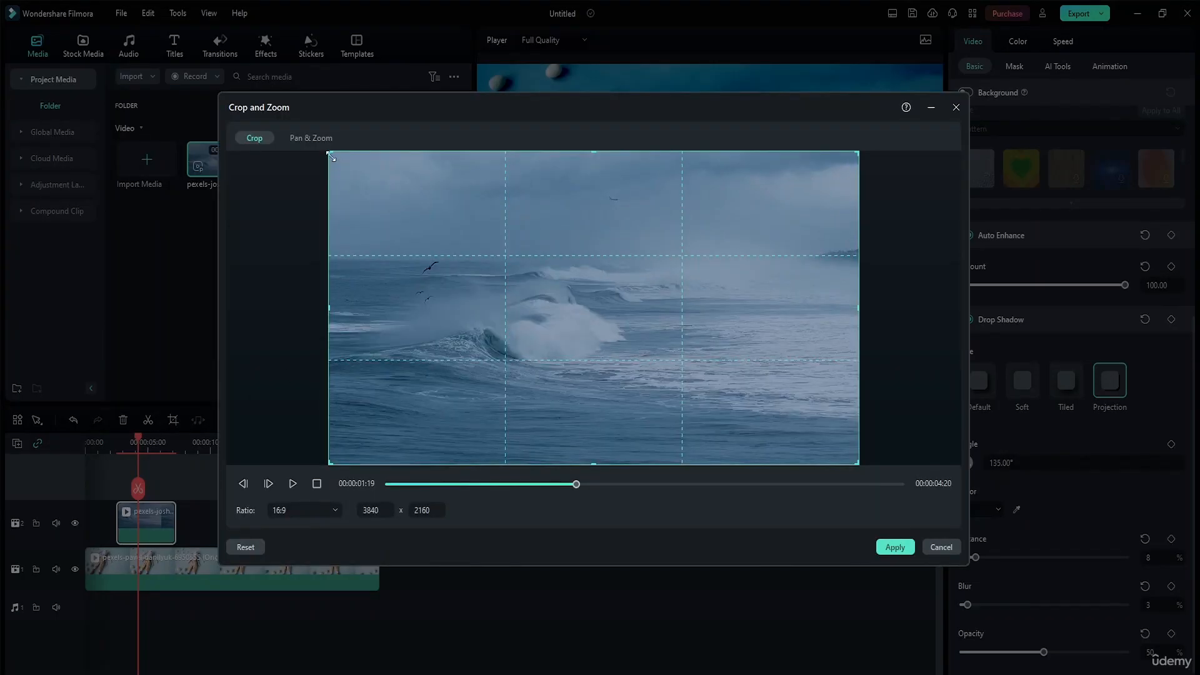
{"action": "left_click_drag", "start_coordinate": [330, 152], "coordinate": [461, 230]}
{"action": "left_click_drag", "start_coordinate": [860, 467], "coordinate": [806, 439]}
{"action": "left_click_drag", "start_coordinate": [702, 382], "coordinate": [657, 348]}
{"action": "left_click", "coordinate": [894, 547]}
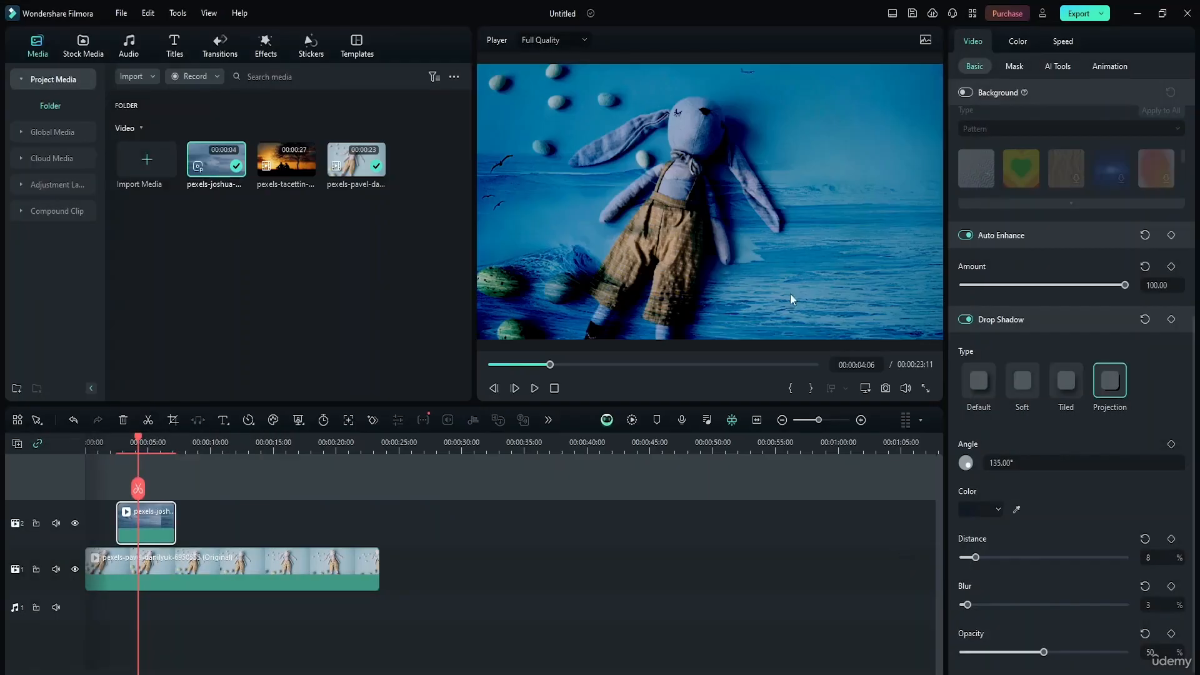
{"action": "left_click", "coordinate": [131, 463]}
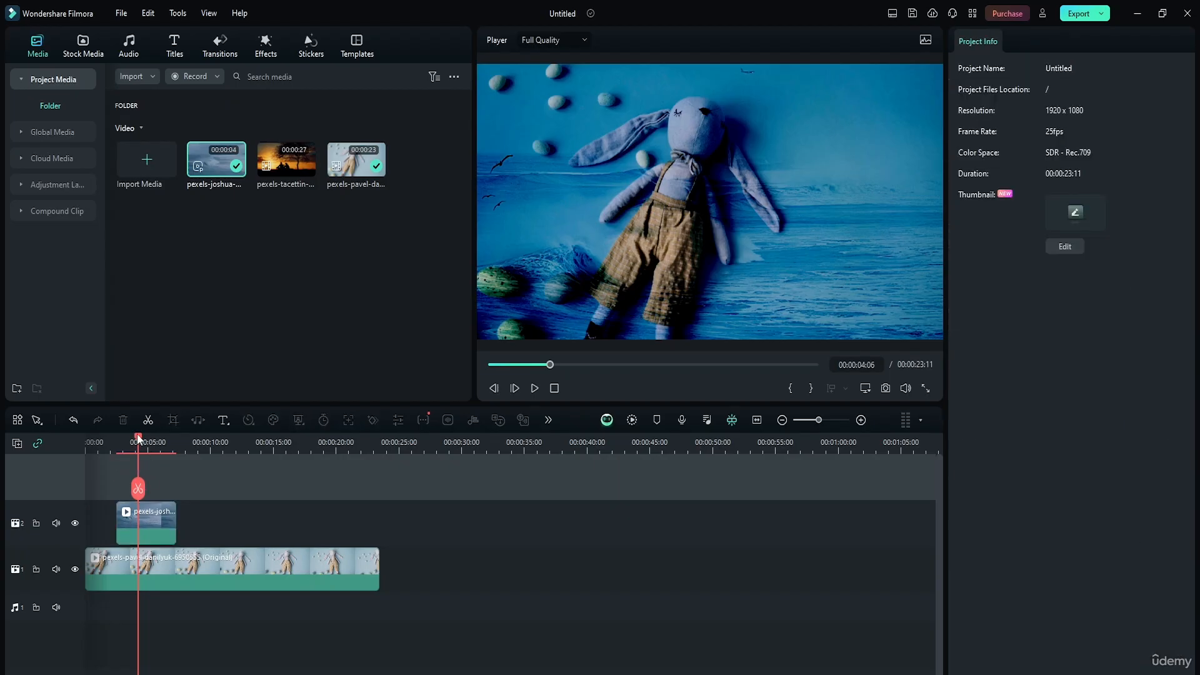
{"action": "left_click_drag", "start_coordinate": [139, 438], "coordinate": [164, 452]}
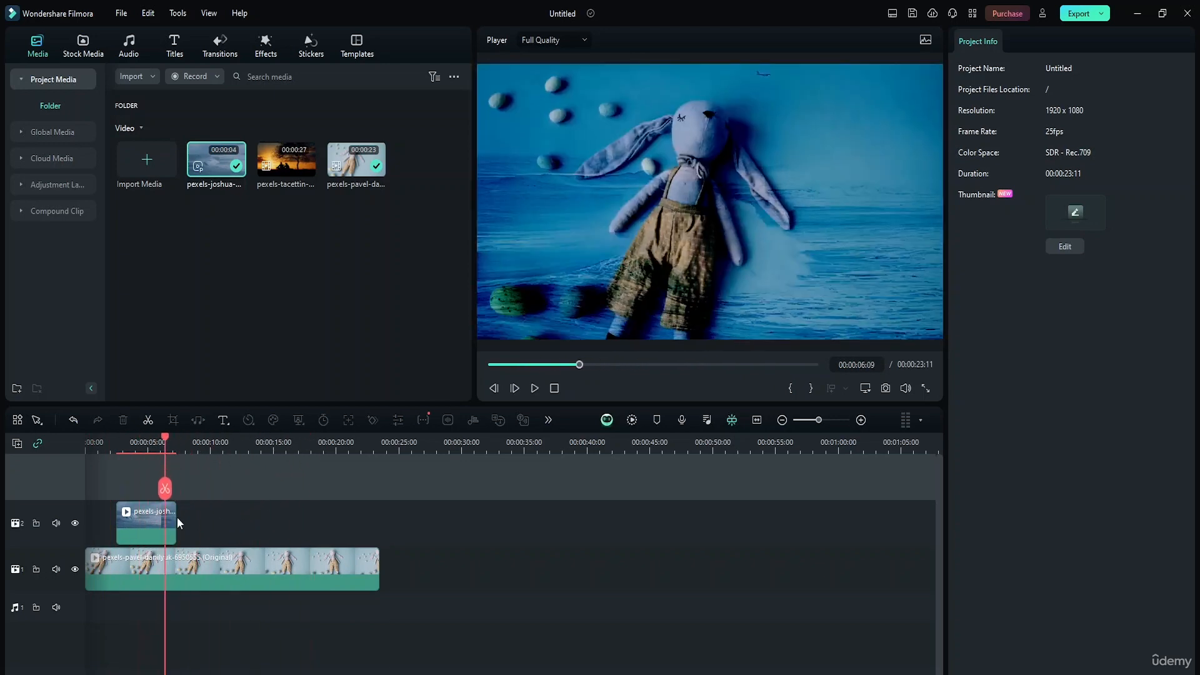
- Set the wave clip's drop shadow to angle -207°, a pink-violet color, distance 0%, blur 21% and opacity 59%
{"action": "left_click", "coordinate": [154, 523]}
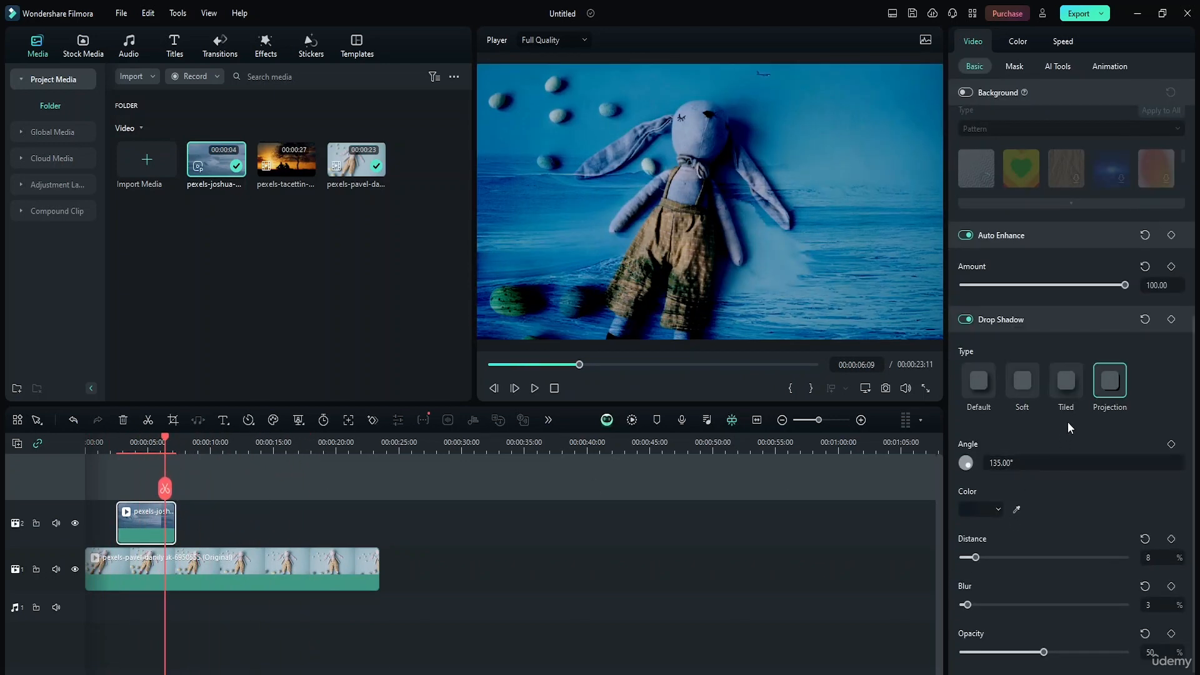
{"action": "left_click_drag", "start_coordinate": [1025, 463], "coordinate": [965, 465]}
{"action": "left_click", "coordinate": [998, 509]}
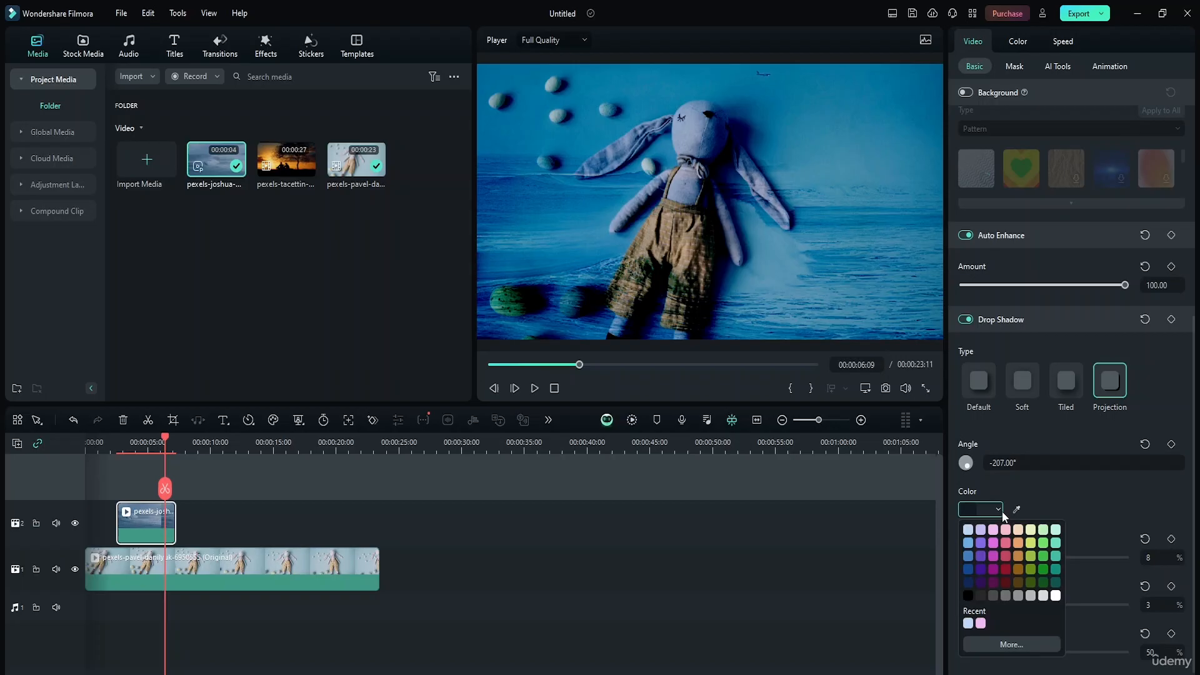
{"action": "left_click", "coordinate": [992, 542]}
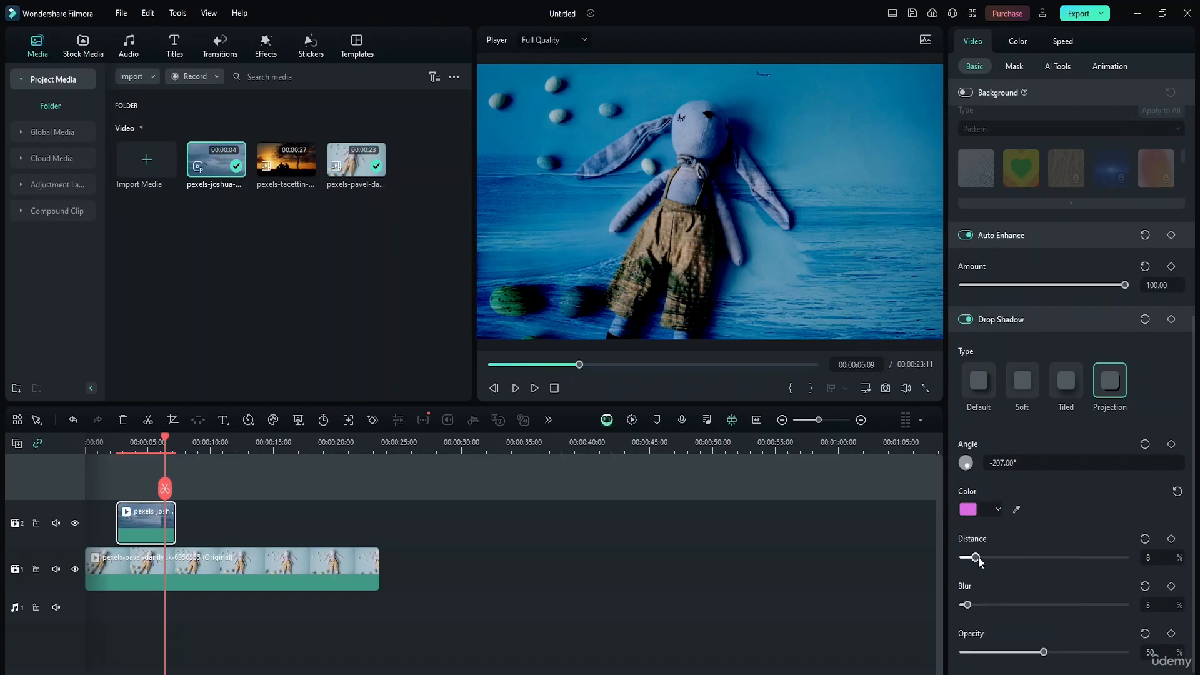
{"action": "mouse_move", "coordinate": [974, 557]}
{"action": "left_mouse_down"}
{"action": "mouse_move", "coordinate": [1098, 556]}
{"action": "mouse_move", "coordinate": [953, 559]}
{"action": "left_mouse_up"}
{"action": "left_click_drag", "start_coordinate": [967, 603], "coordinate": [997, 604]}
{"action": "left_click_drag", "start_coordinate": [1043, 652], "coordinate": [1058, 652]}
- Reposition the wave clip, and move the doll clip's second part back against its first part on the lower track
{"action": "mouse_move", "coordinate": [140, 515]}
{"action": "left_mouse_down"}
{"action": "mouse_move", "coordinate": [167, 569]}
{"action": "mouse_move", "coordinate": [147, 523]}
{"action": "left_mouse_up"}
{"action": "left_click_drag", "start_coordinate": [224, 583], "coordinate": [165, 583]}
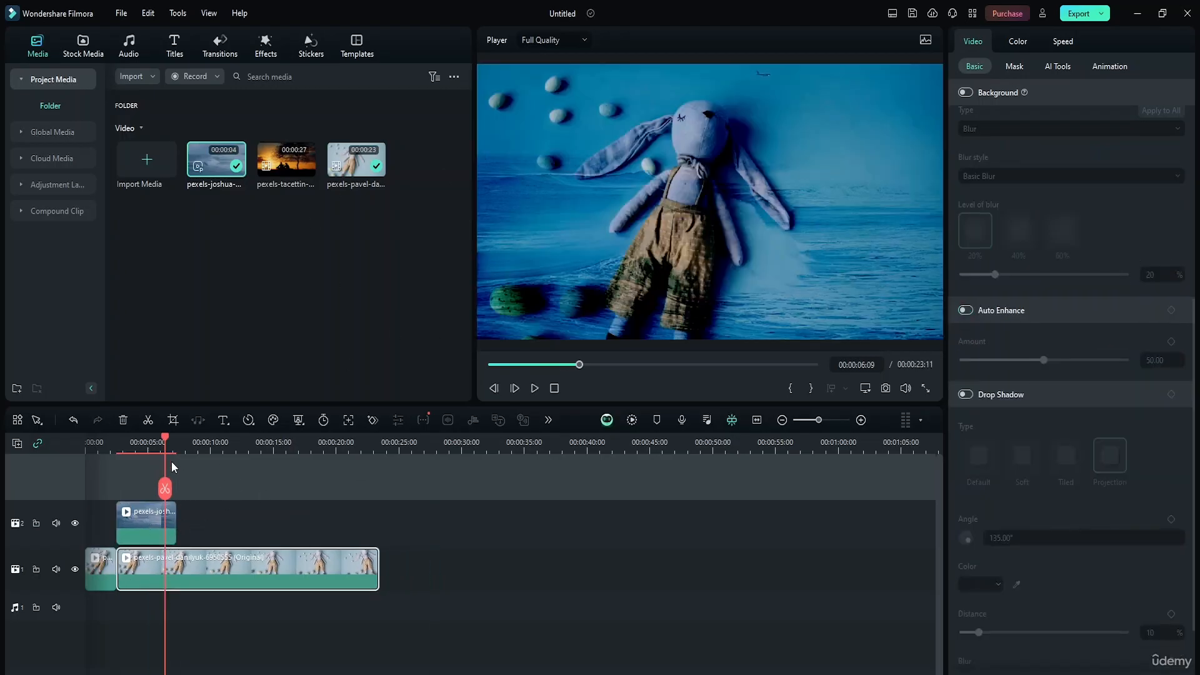
- Shrink the wave clip in the preview to about 60% of the frame width and place it over the doll's upper body
{"action": "left_click", "coordinate": [133, 527]}
{"action": "left_click_drag", "start_coordinate": [595, 305], "coordinate": [699, 259]}
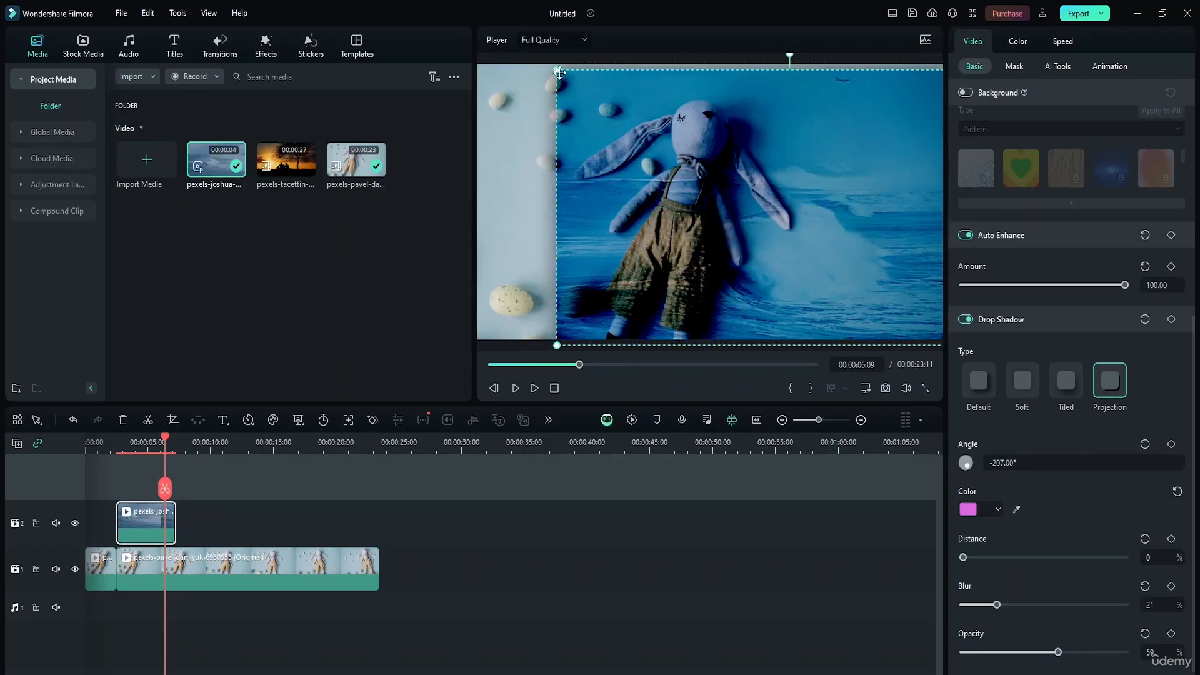
{"action": "left_click_drag", "start_coordinate": [571, 78], "coordinate": [759, 187]}
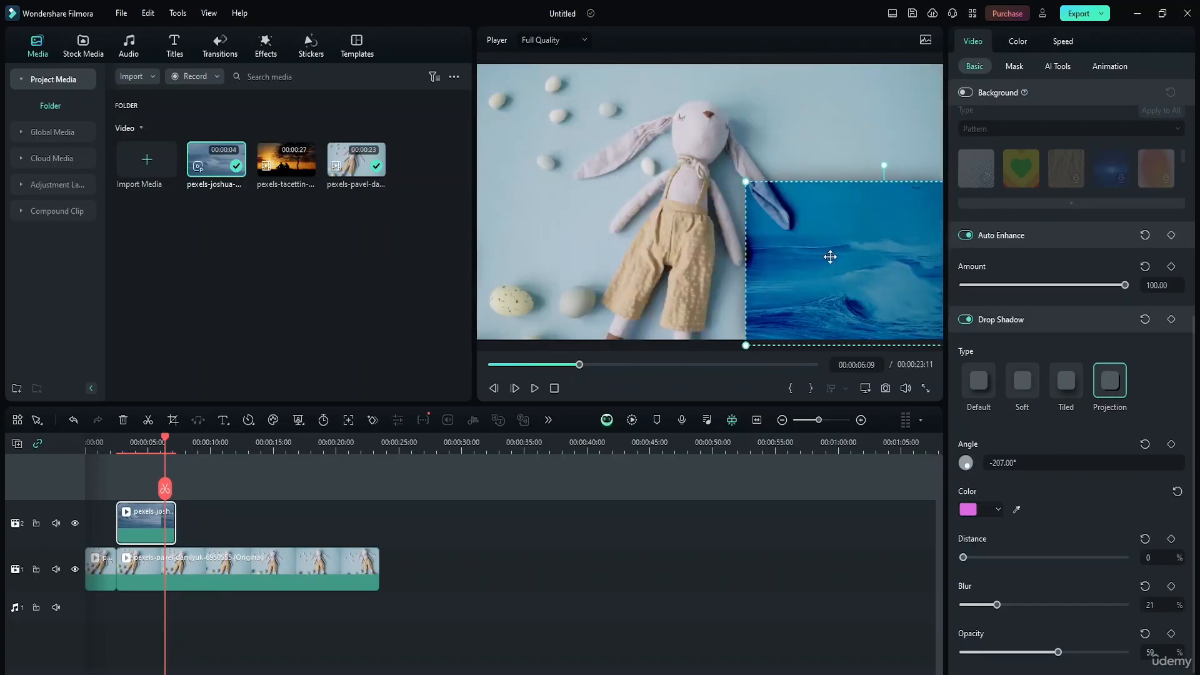
{"action": "left_click_drag", "start_coordinate": [819, 254], "coordinate": [646, 181]}
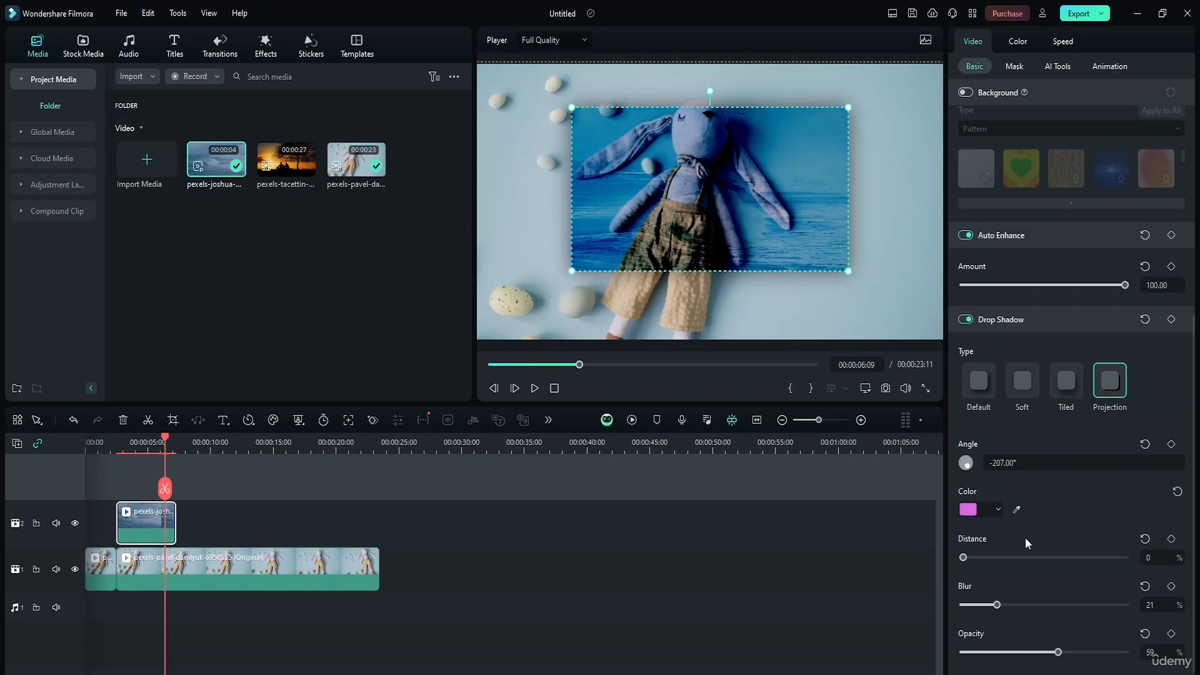
- Set the wave clip's drop shadow distance to 42%, blur to 80%, opacity to 47% and angle to -414.56°
{"action": "left_click_drag", "start_coordinate": [979, 556], "coordinate": [1031, 556]}
{"action": "left_click_drag", "start_coordinate": [1004, 604], "coordinate": [1093, 604]}
{"action": "mouse_move", "coordinate": [1055, 652]}
{"action": "left_mouse_down"}
{"action": "mouse_move", "coordinate": [967, 653]}
{"action": "mouse_move", "coordinate": [1039, 653]}
{"action": "left_mouse_up"}
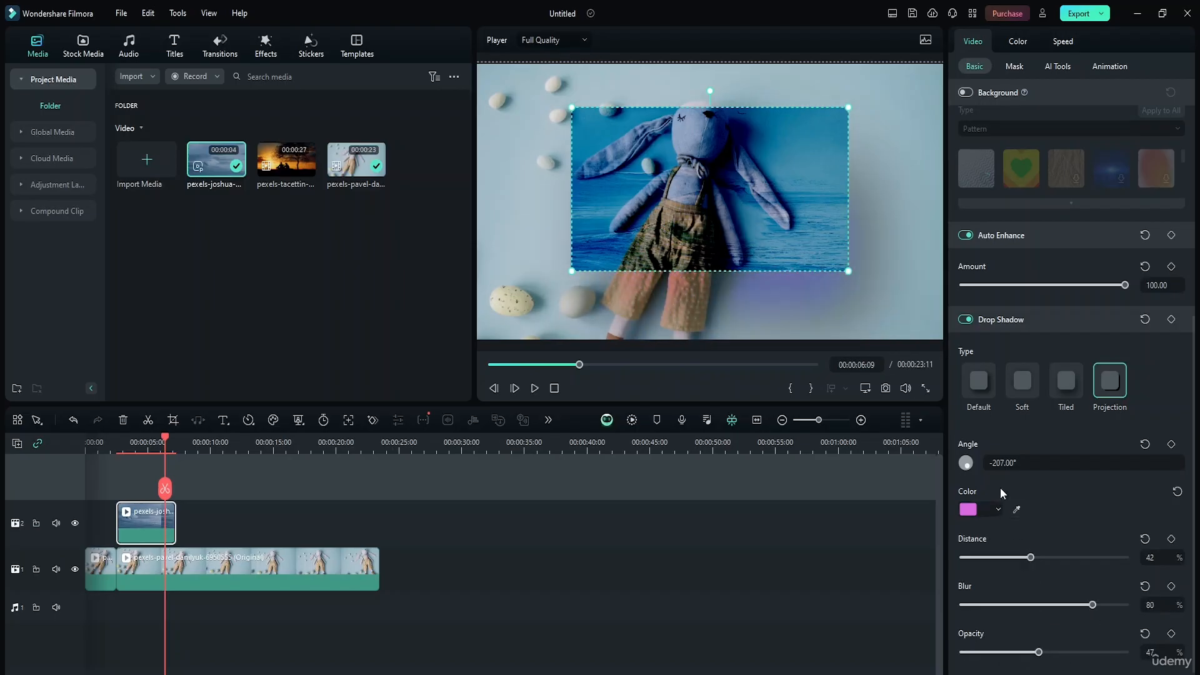
{"action": "left_click_drag", "start_coordinate": [970, 469], "coordinate": [928, 435]}
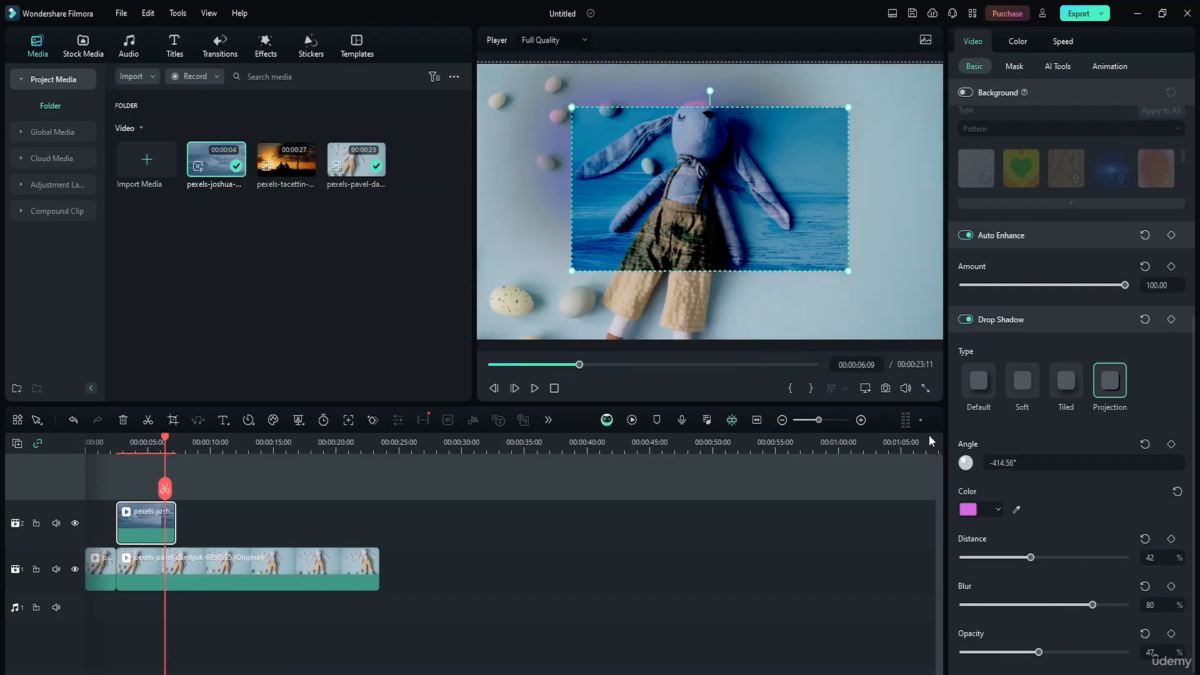
- Compare the Soft and Default drop shadow types on the wave clip, and lower the Default shadow's opacity
{"action": "left_click", "coordinate": [1031, 386]}
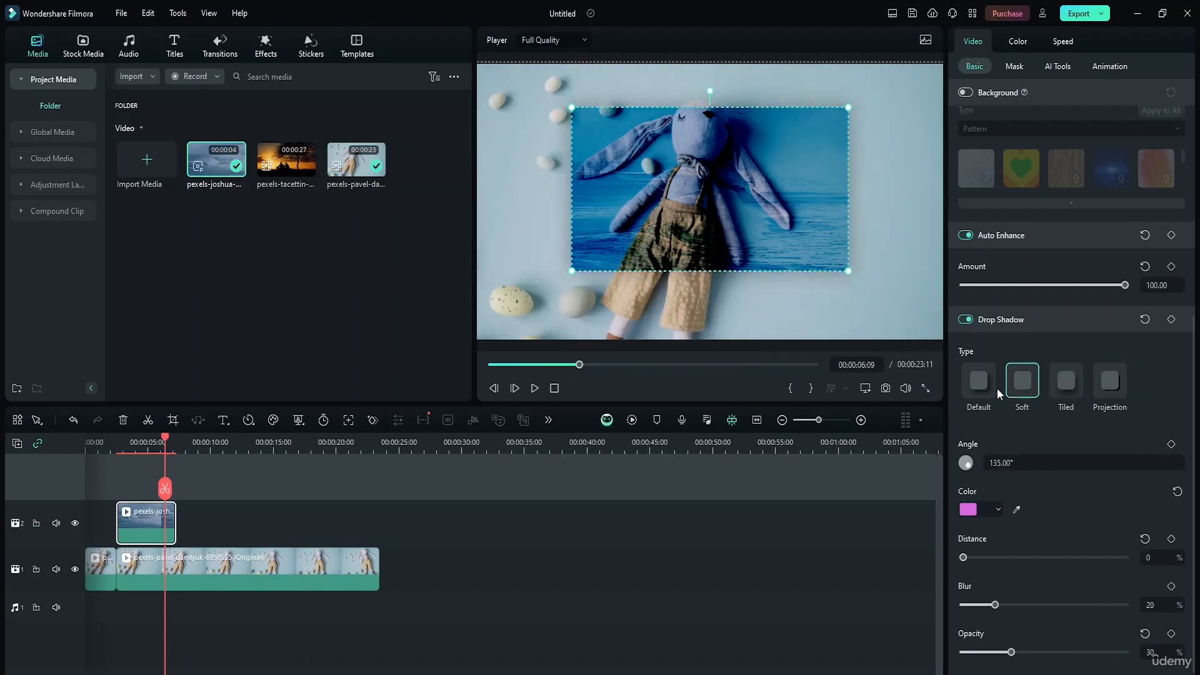
{"action": "left_click", "coordinate": [968, 386]}
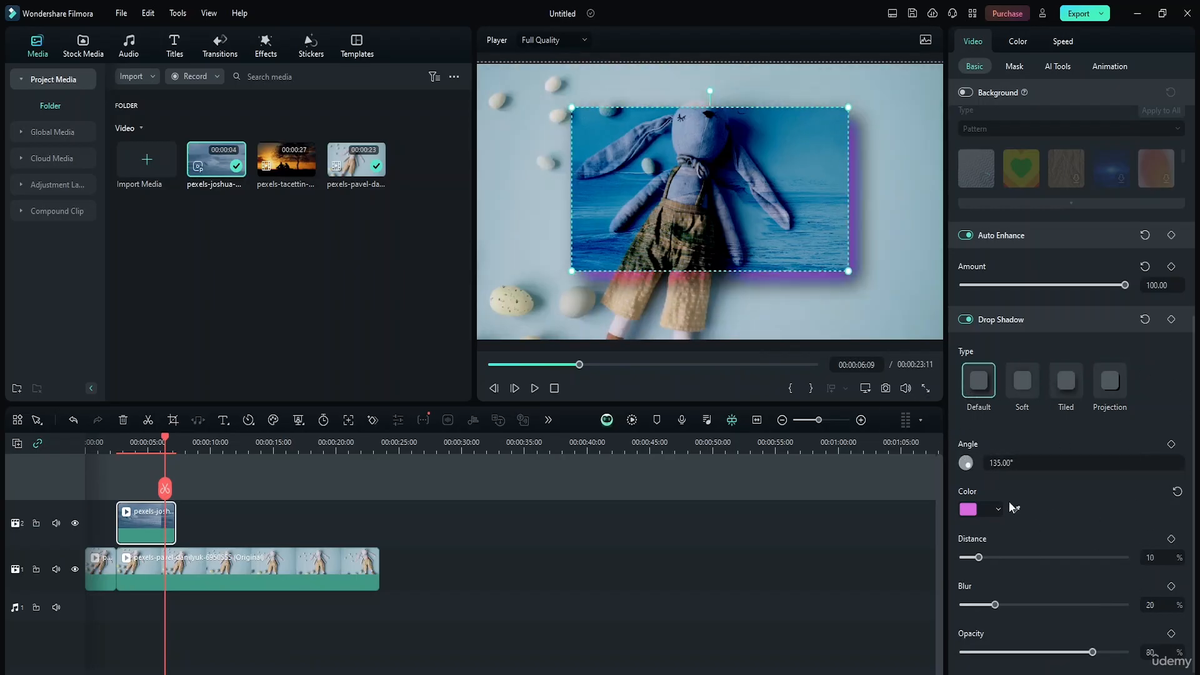
{"action": "left_click_drag", "start_coordinate": [1092, 651], "coordinate": [1052, 651]}
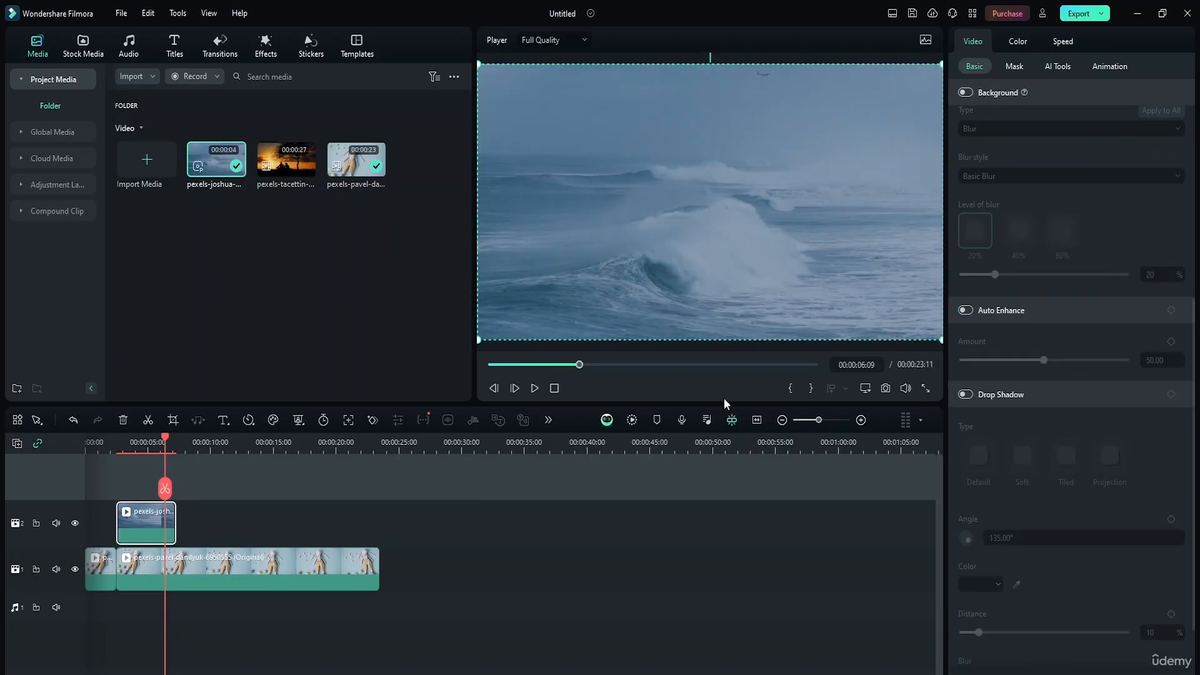
- Set the wave clip's blend mode to Multiply and show the blended frame at 00:00:04:08
{"action": "scroll", "coordinate": [999, 437], "scroll_direction": "up", "scroll_amount": 4}
{"action": "scroll", "coordinate": [993, 456], "scroll_direction": "up", "scroll_amount": 1}
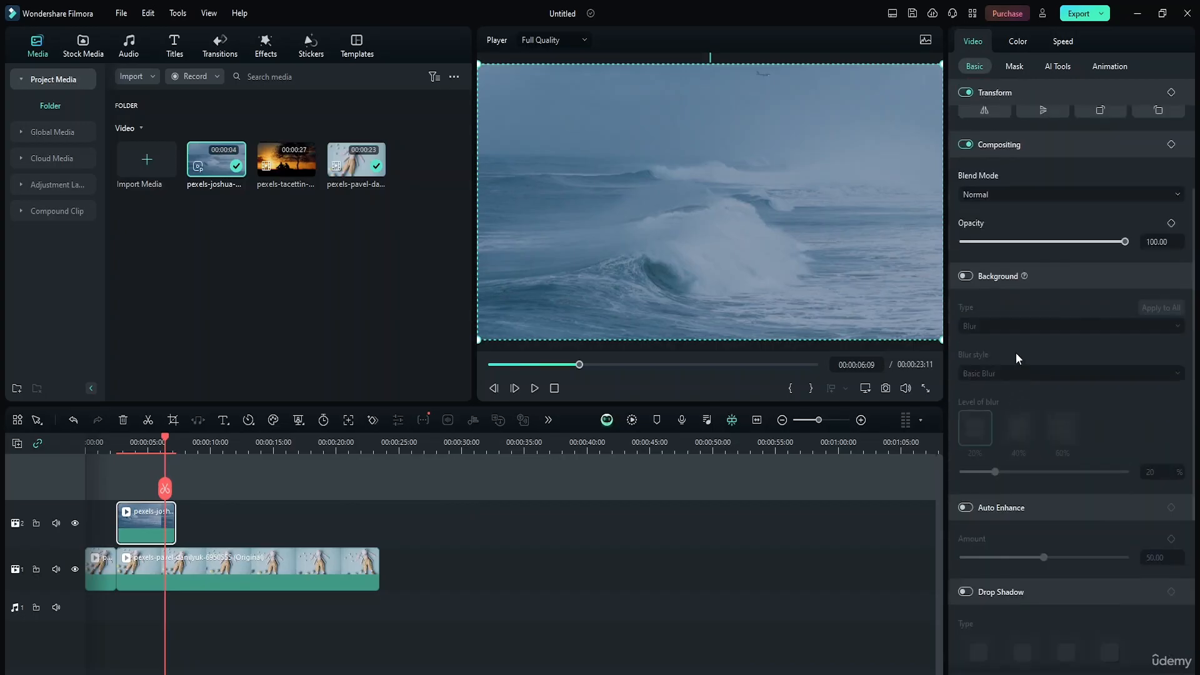
{"action": "left_click", "coordinate": [1046, 196]}
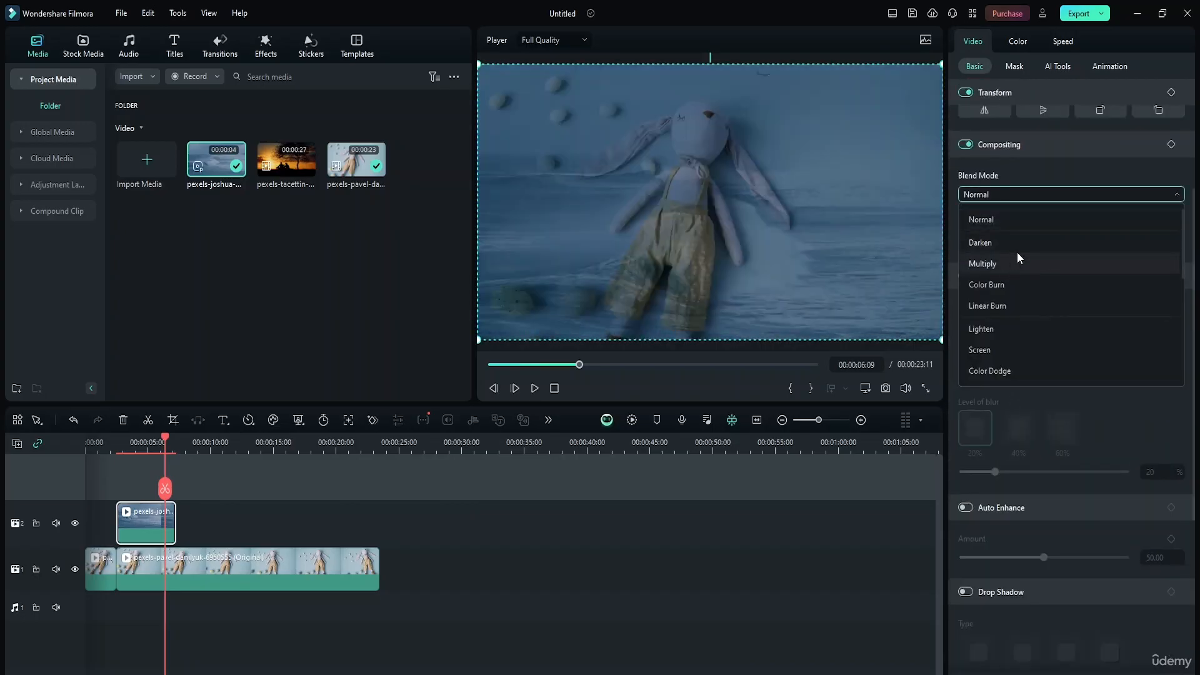
{"action": "left_click", "coordinate": [1014, 263]}
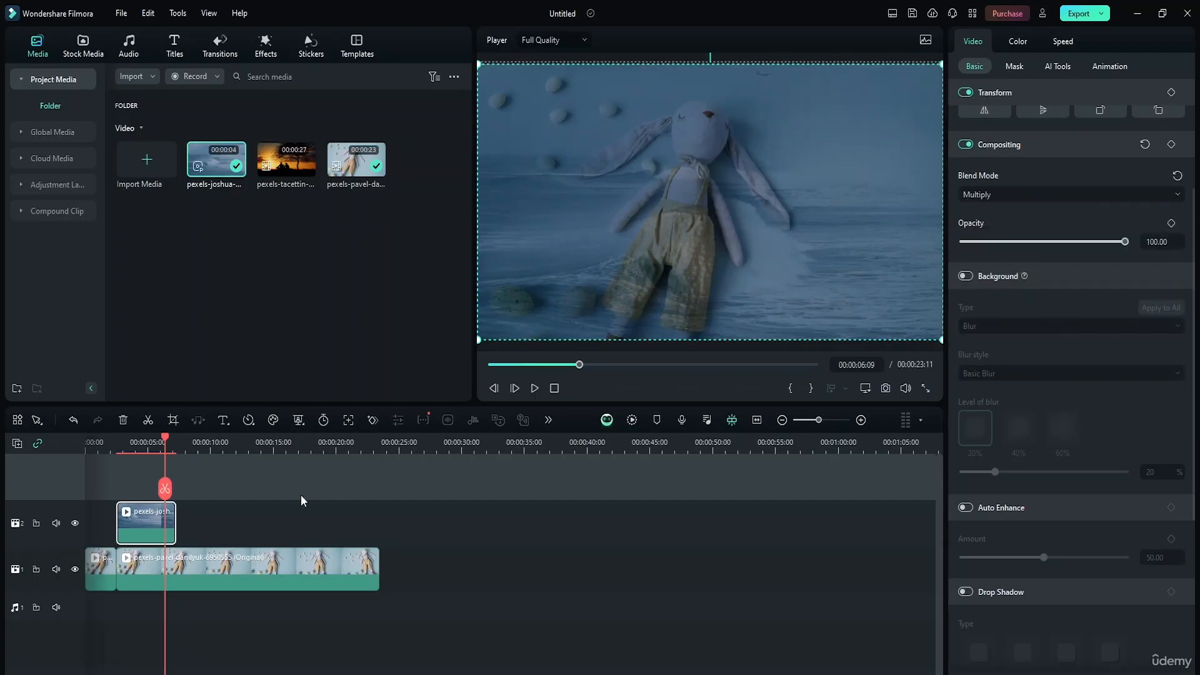
{"action": "left_click_drag", "start_coordinate": [167, 439], "coordinate": [140, 445]}
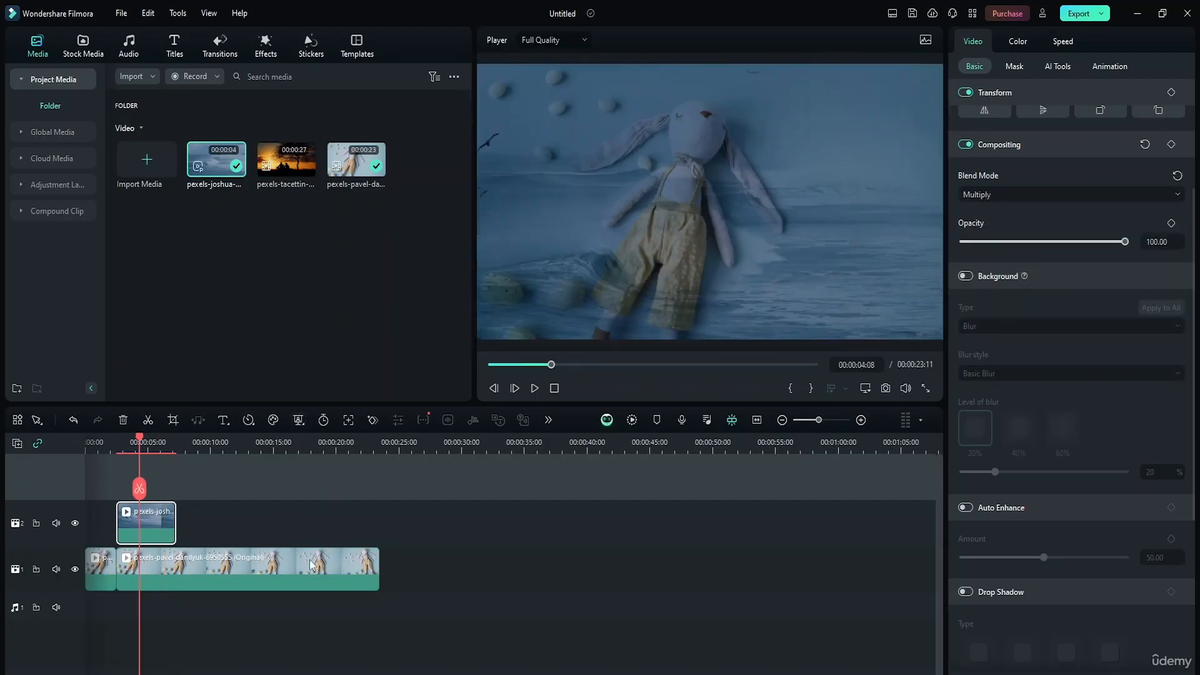
- Select the second part of the doll clip and look through its Basic video settings
{"action": "left_click", "coordinate": [279, 581]}
{"action": "scroll", "coordinate": [1025, 560], "scroll_direction": "down", "scroll_amount": 5}
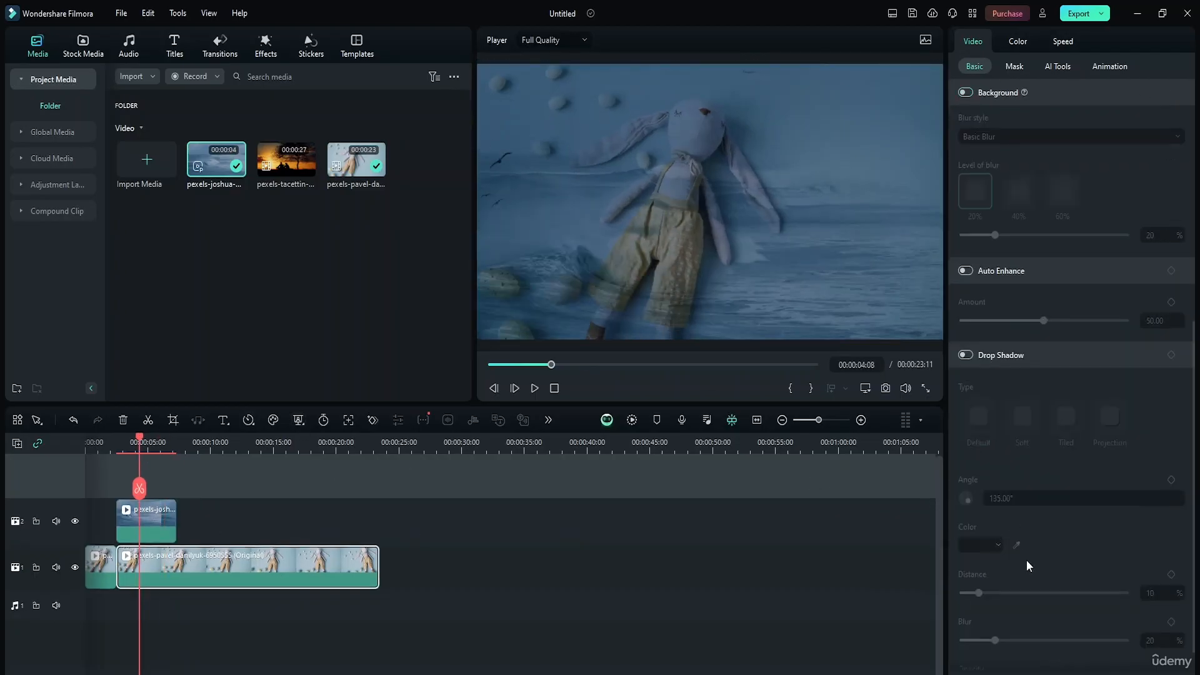
{"action": "scroll", "coordinate": [1028, 531], "scroll_direction": "up", "scroll_amount": 6}
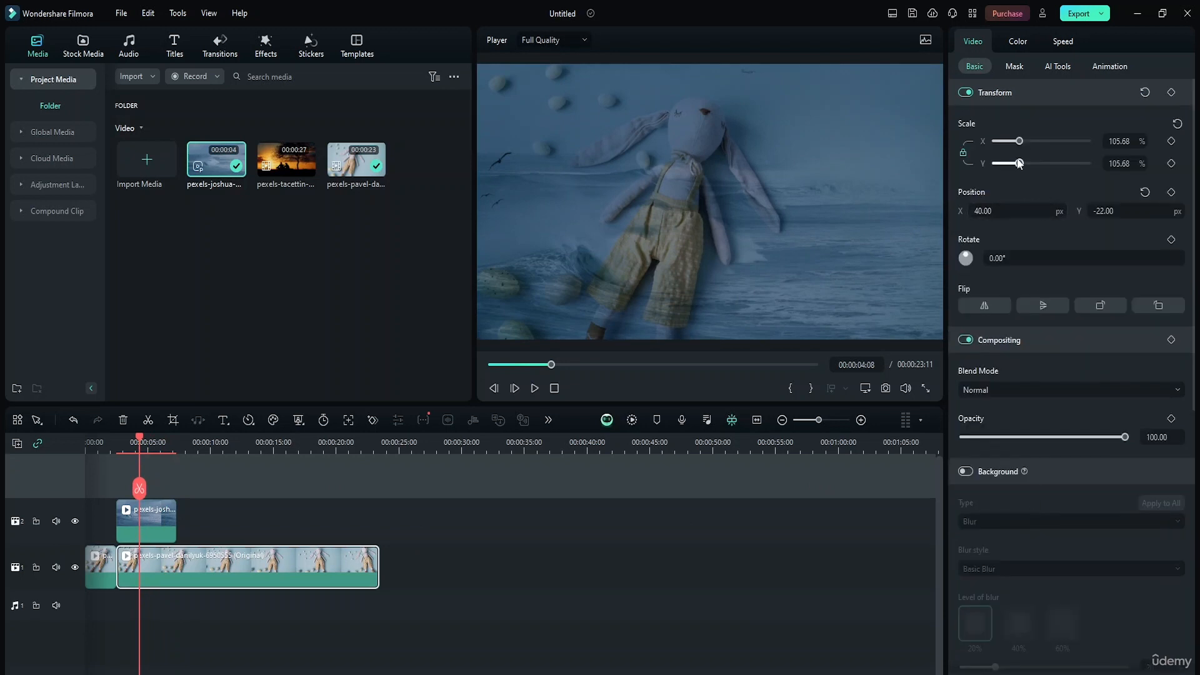
- Turn off Compositing for the second part of the doll clip and review its Basic video settings from Transform through Drop Shadow
{"action": "left_click", "coordinate": [966, 339]}
{"action": "scroll", "coordinate": [979, 392], "scroll_direction": "down", "scroll_amount": 1}
{"action": "scroll", "coordinate": [979, 392], "scroll_direction": "down", "scroll_amount": 4}
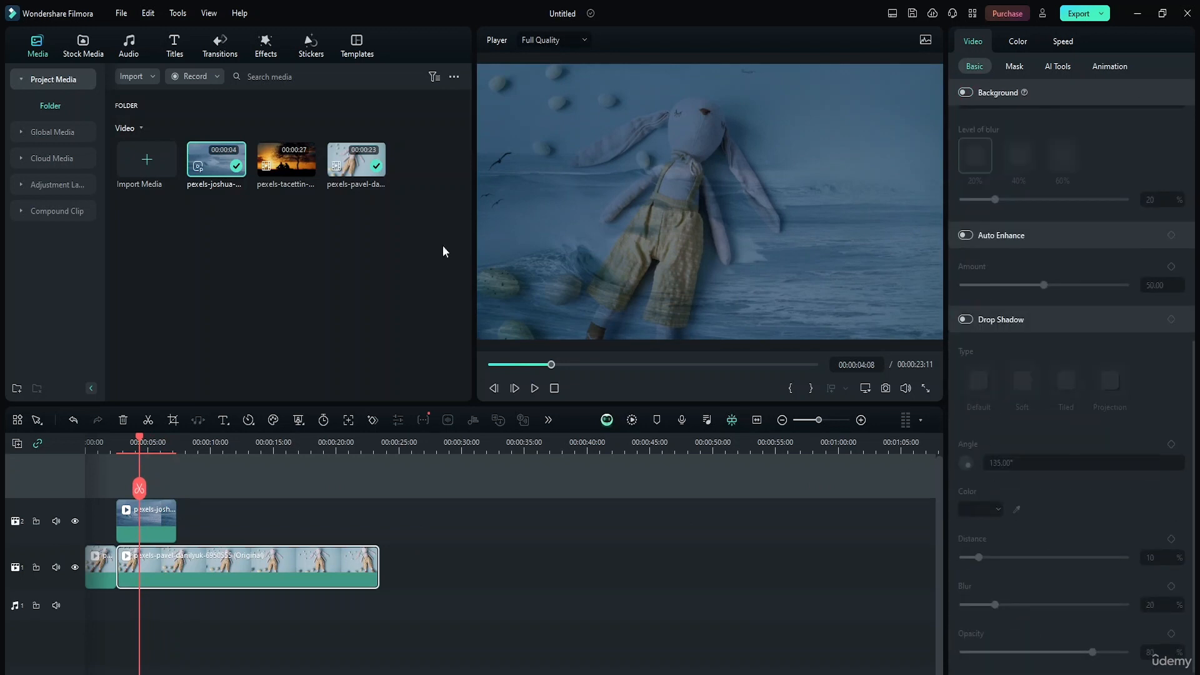
{"action": "scroll", "coordinate": [1017, 185], "scroll_direction": "up", "scroll_amount": 2}
{"action": "scroll", "coordinate": [1017, 186], "scroll_direction": "up", "scroll_amount": 3}
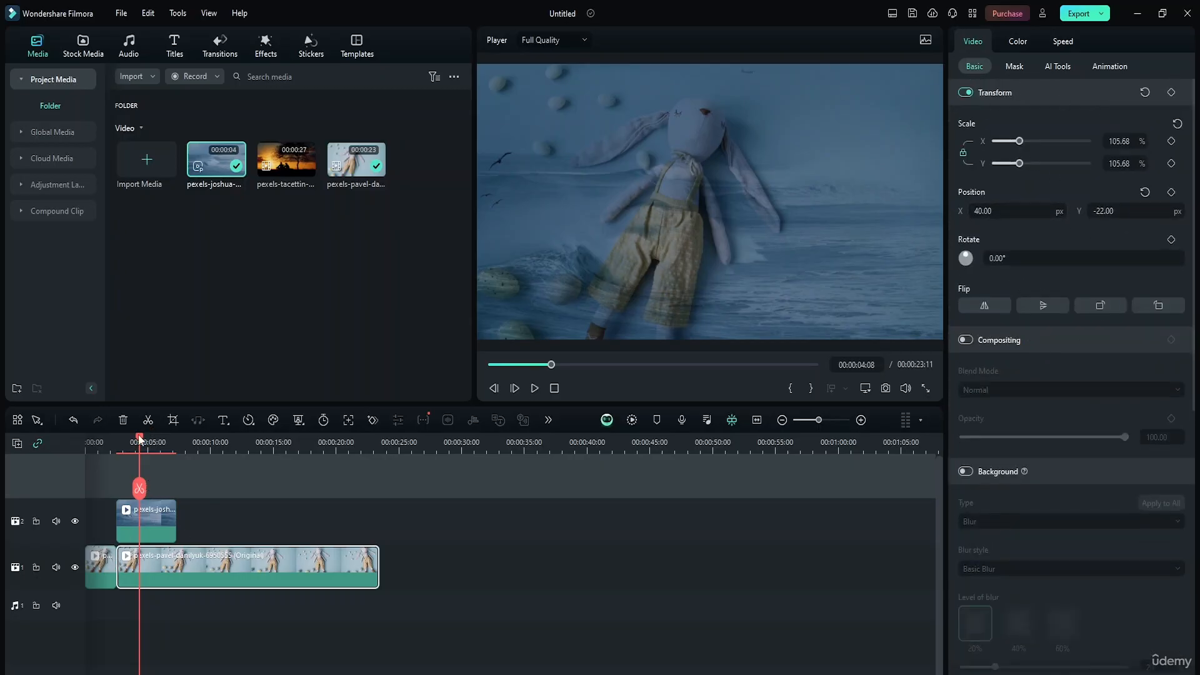
{"action": "scroll", "coordinate": [997, 561], "scroll_direction": "down", "scroll_amount": 5}
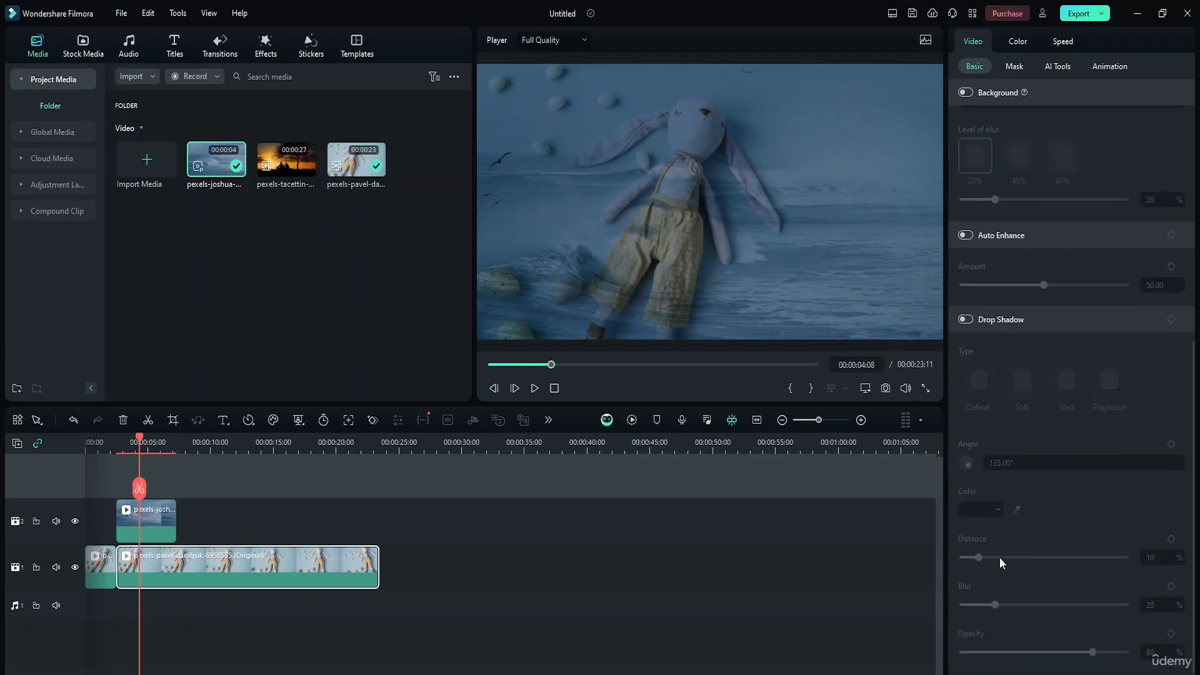
{"action": "scroll", "coordinate": [1006, 478], "scroll_direction": "up", "scroll_amount": 5}
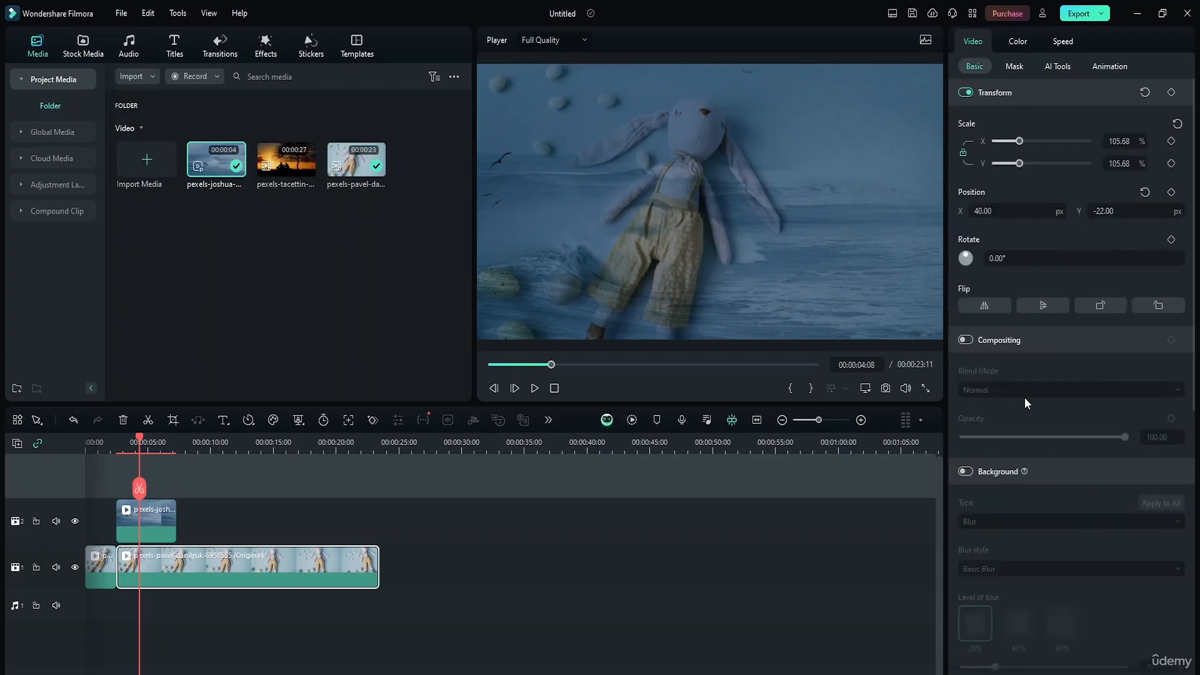
{"action": "scroll", "coordinate": [1024, 379], "scroll_direction": "down", "scroll_amount": 5}
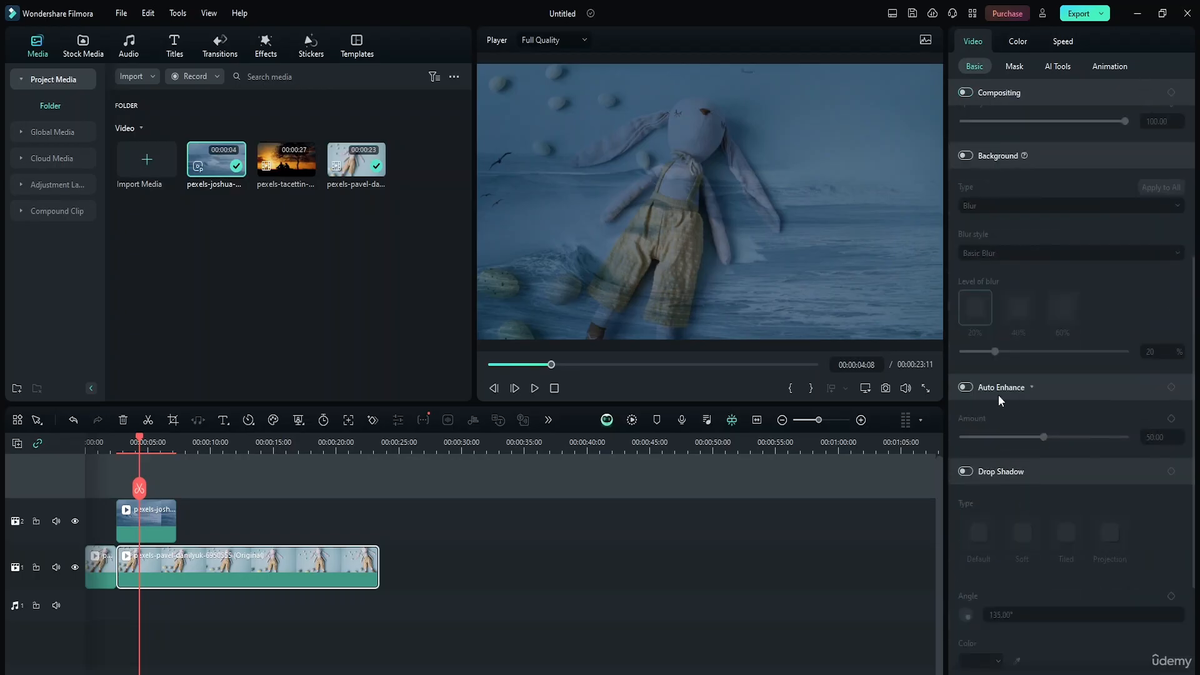
{"action": "scroll", "coordinate": [1006, 419], "scroll_direction": "down", "scroll_amount": 3}
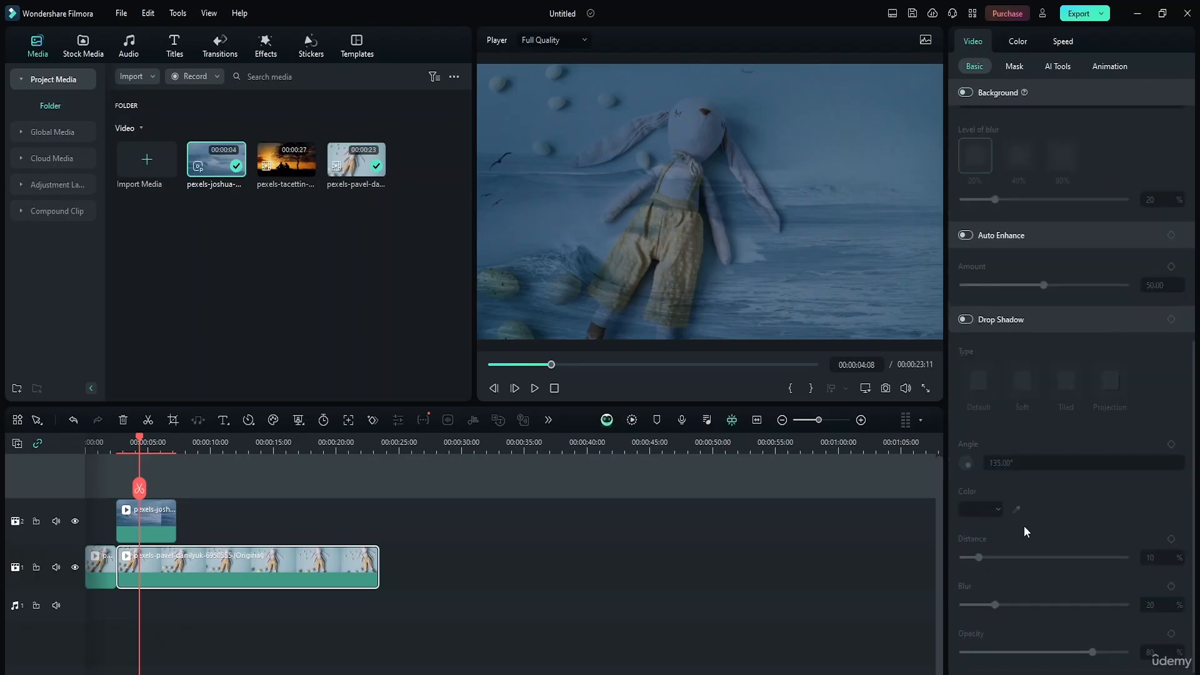